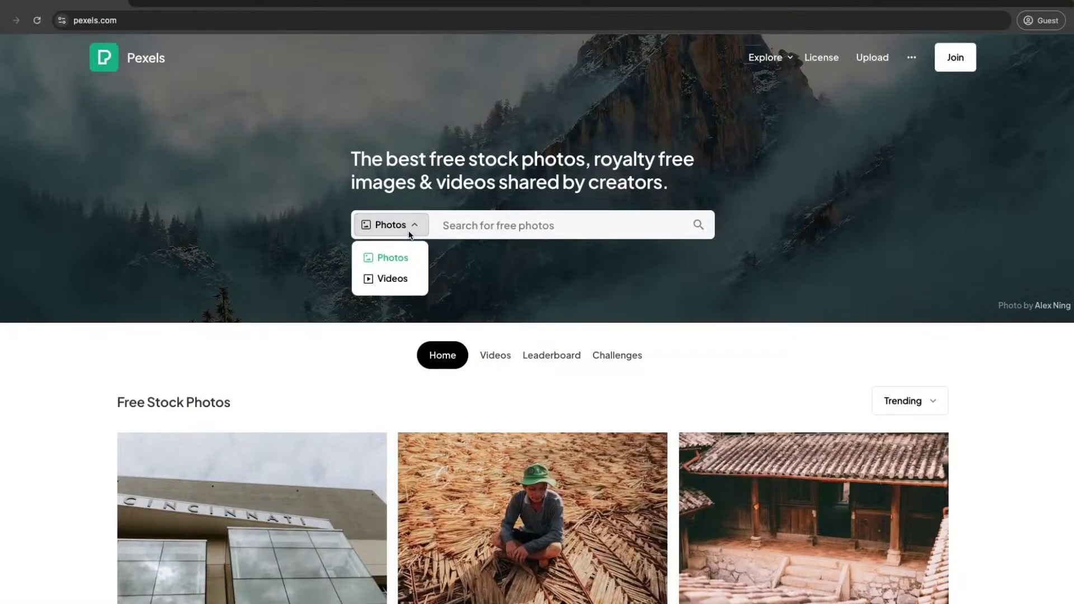
Search Pexels free videos for 'nature'
left_click(403, 283)
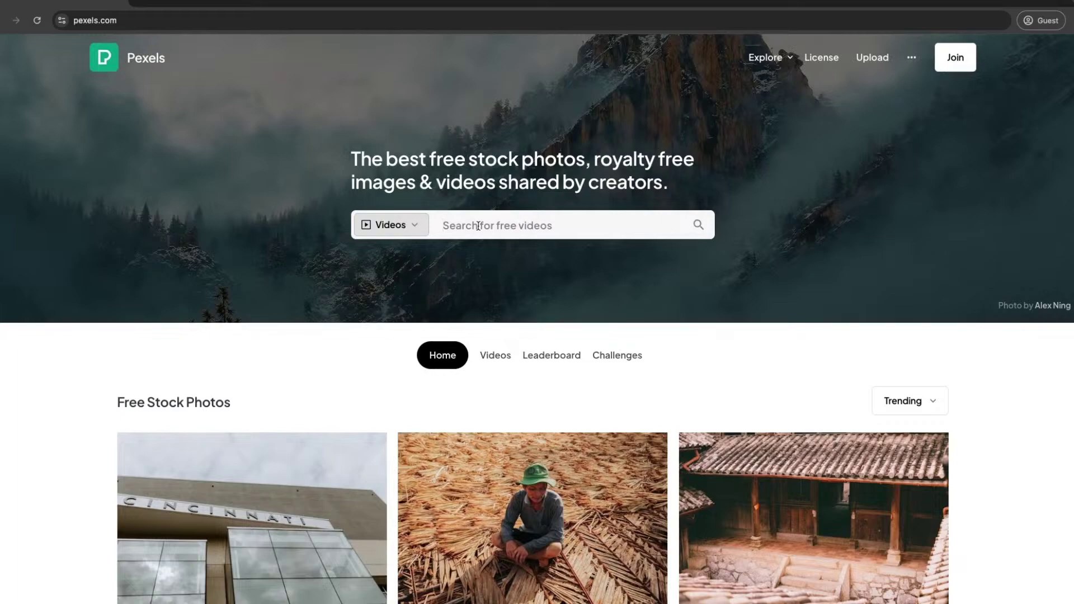
left_click(478, 226)
type("nature")
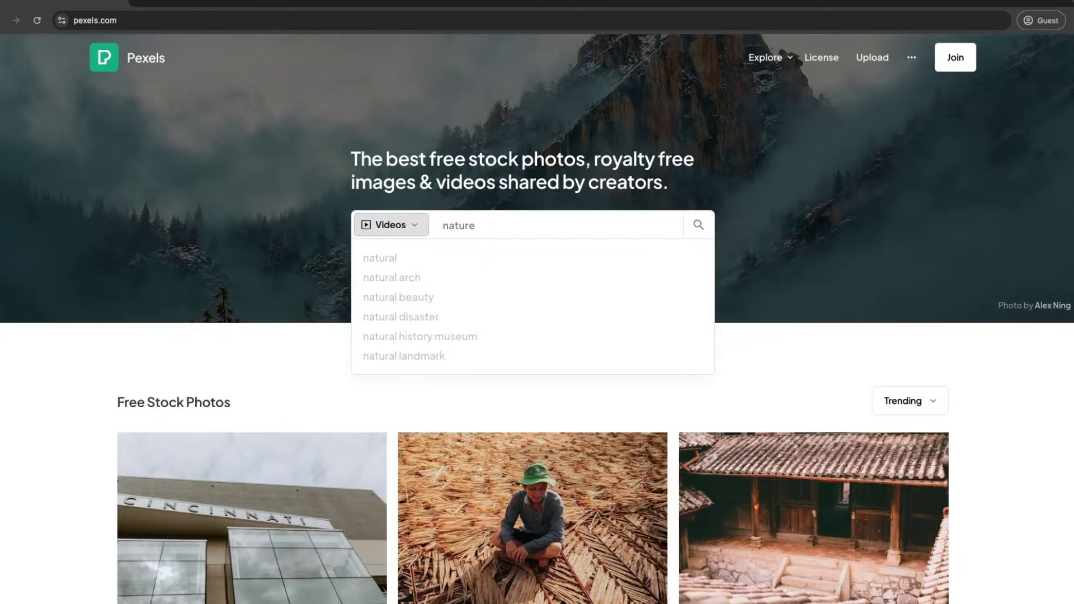
key("Return")
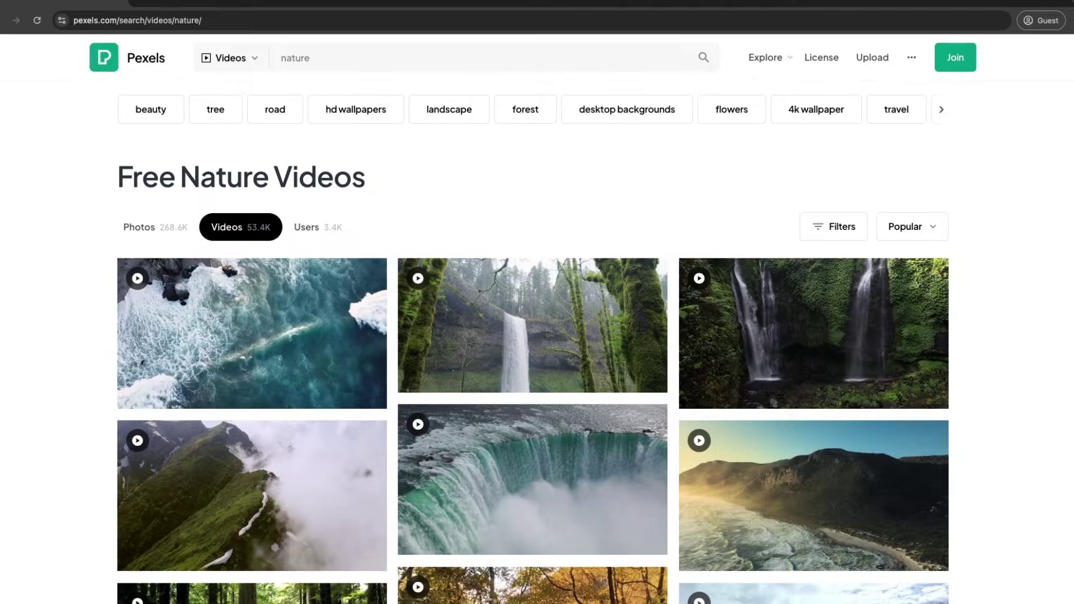
Download the misty green mountain ridge clip (4763824, 32.5 MB) from the results
scroll(313, 291, "down", 2)
scroll(313, 378, "down", 1)
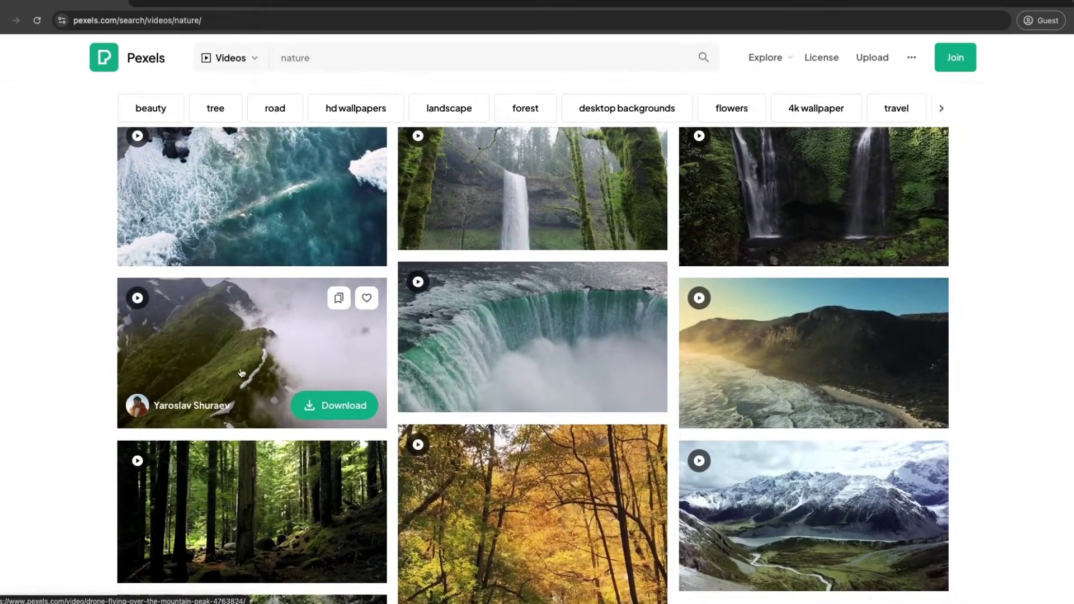
left_click(330, 413)
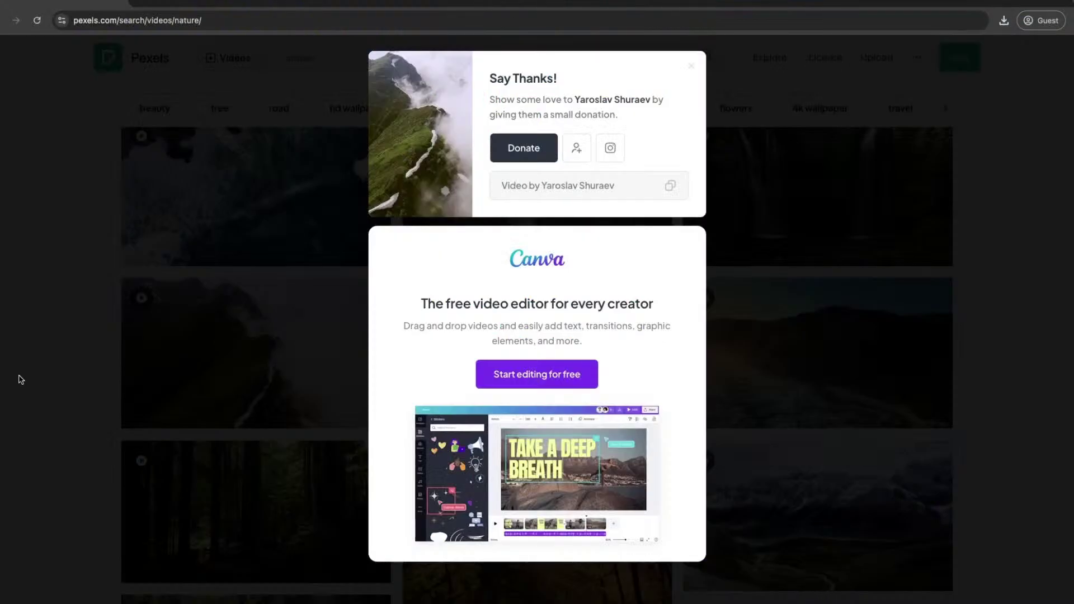
Dismiss the thank-you popup and download the mountain valley clip with the winding river
left_click(17, 376)
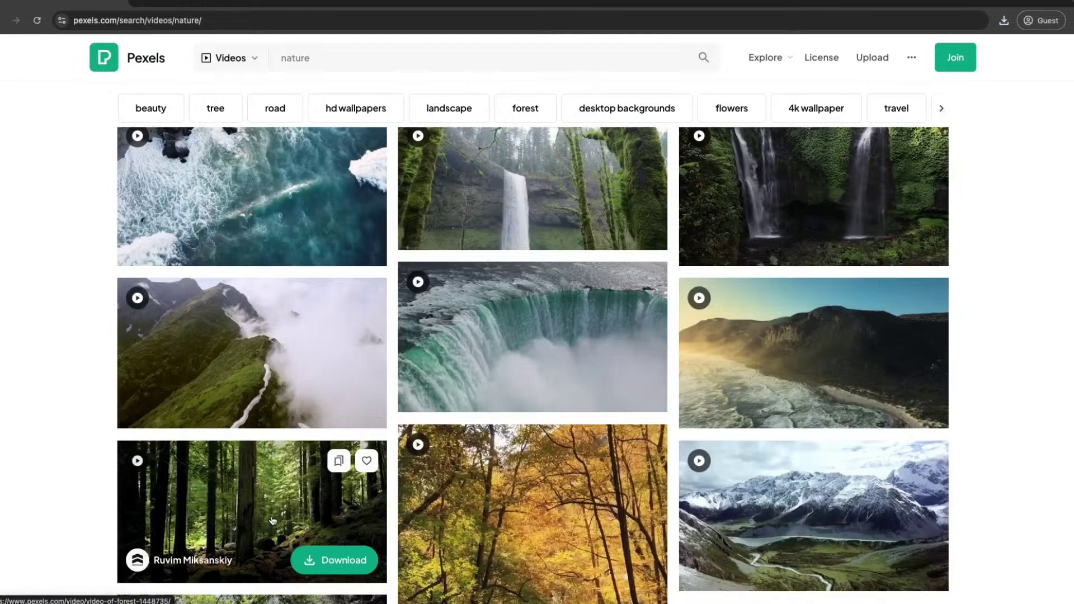
scroll(272, 524, "down", 3)
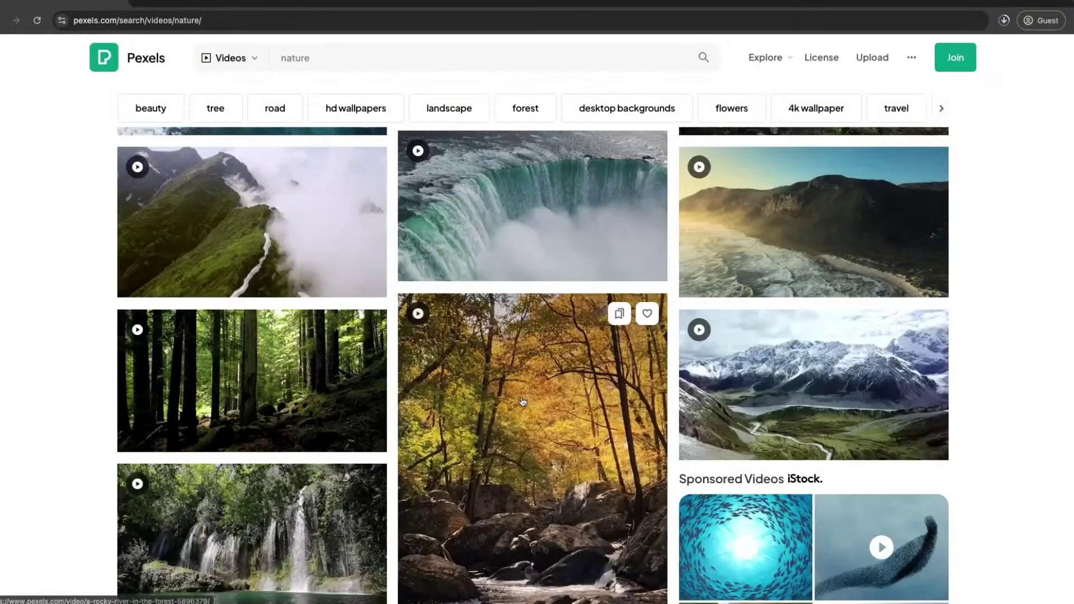
scroll(520, 403, "down", 4)
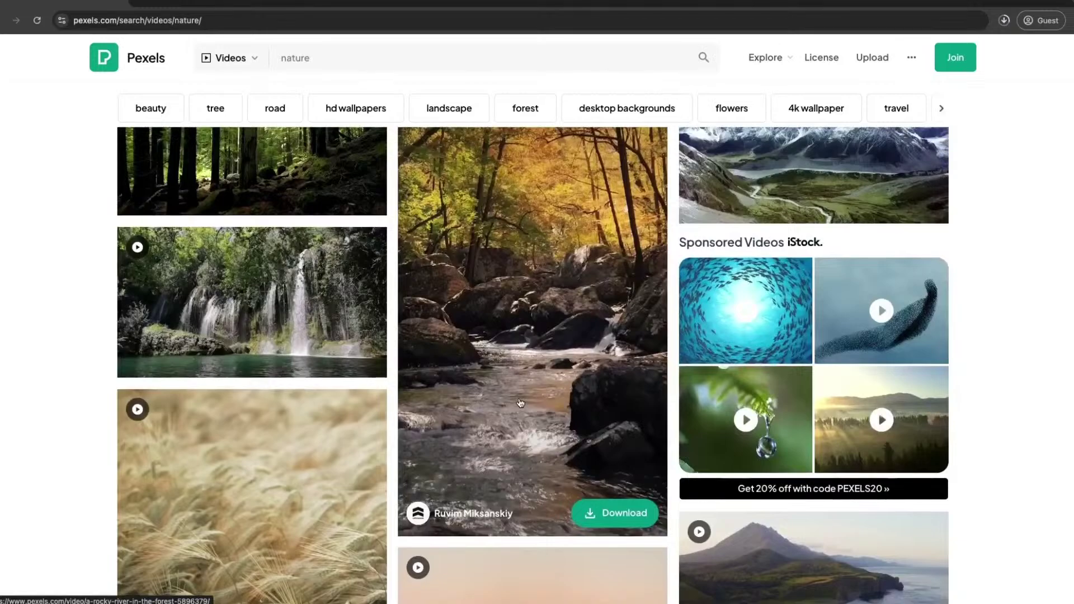
scroll(520, 403, "down", 4)
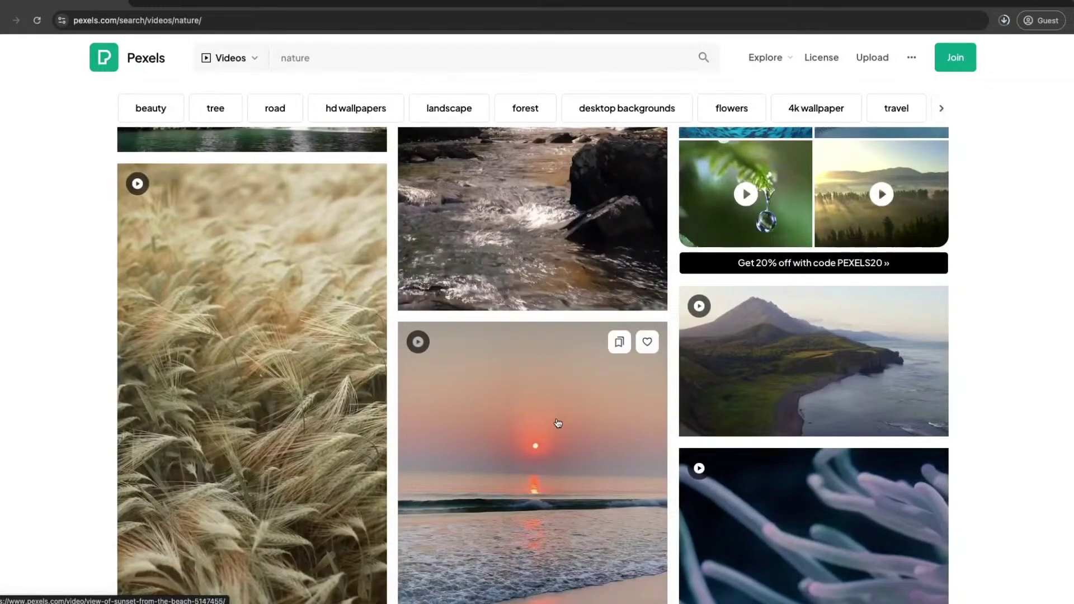
scroll(557, 423, "down", 5)
scroll(558, 424, "down", 4)
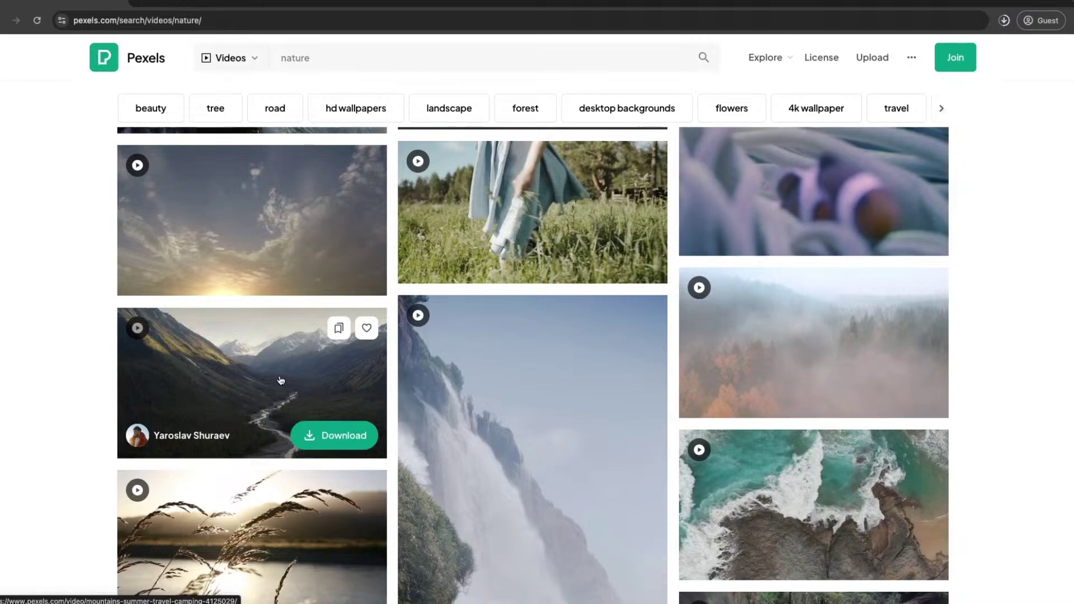
left_click(340, 441)
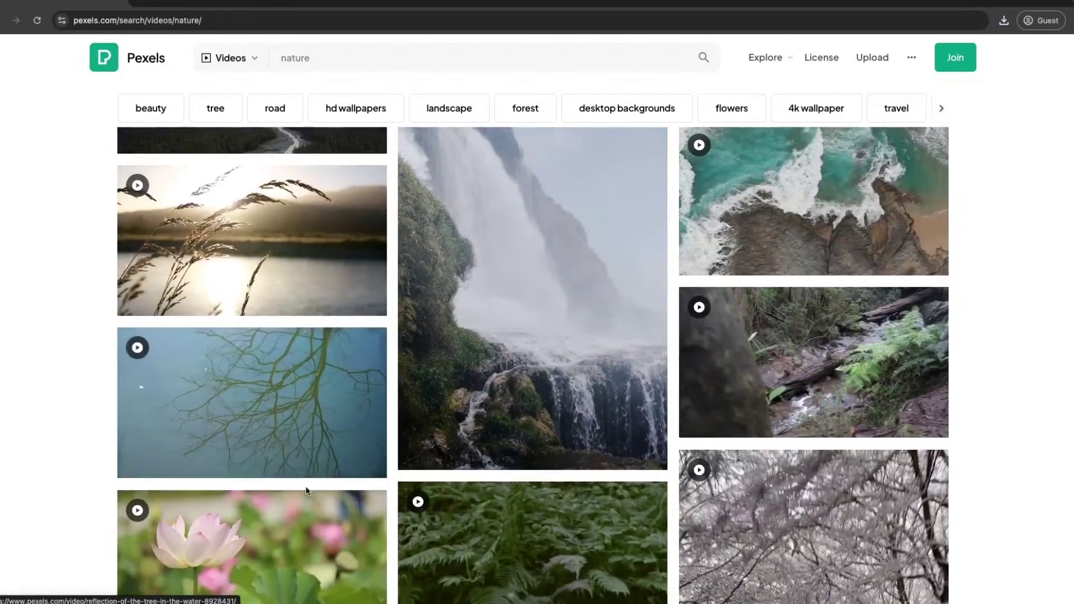
scroll(306, 491, "down", 6)
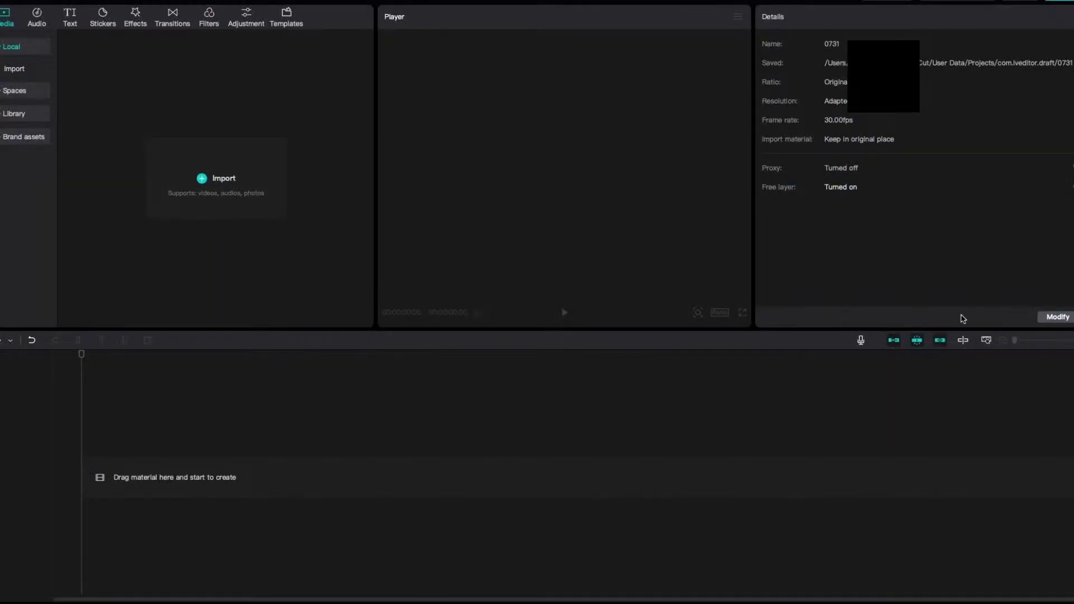
Rename the project 'church annoncement video' and set it to 16:9 with custom 1920x1080 resolution
left_click(1058, 317)
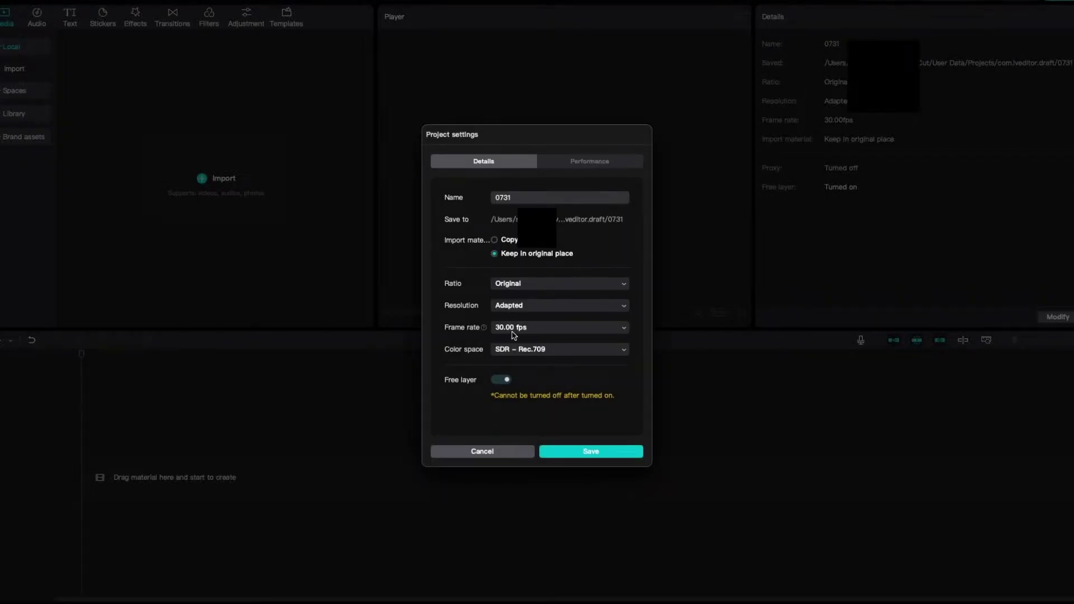
double_click(509, 202)
type("church dannoncement video")
left_click(531, 284)
left_click(528, 319)
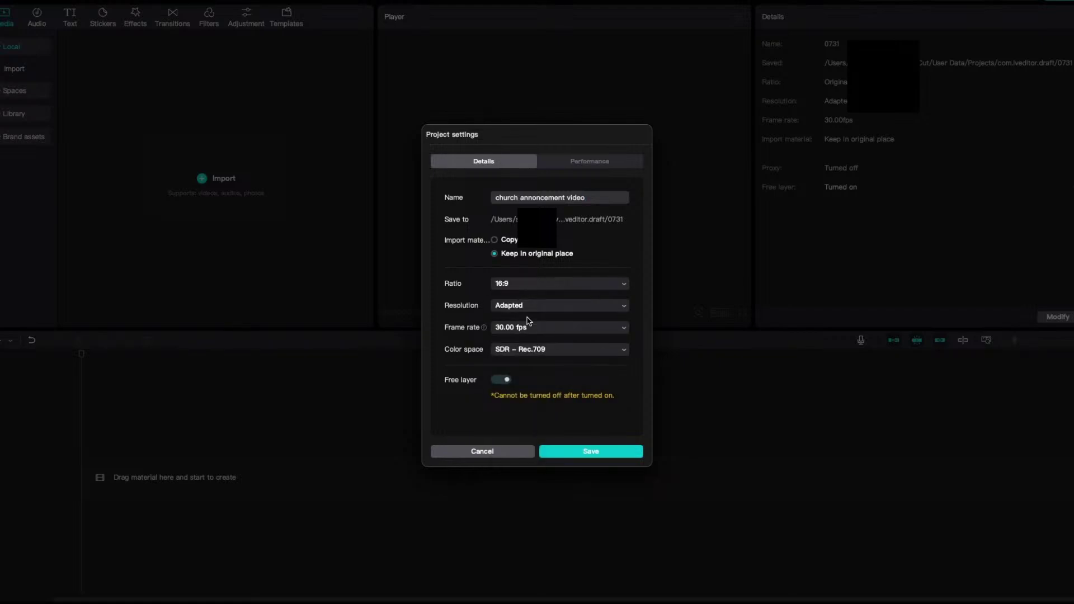
left_click(524, 306)
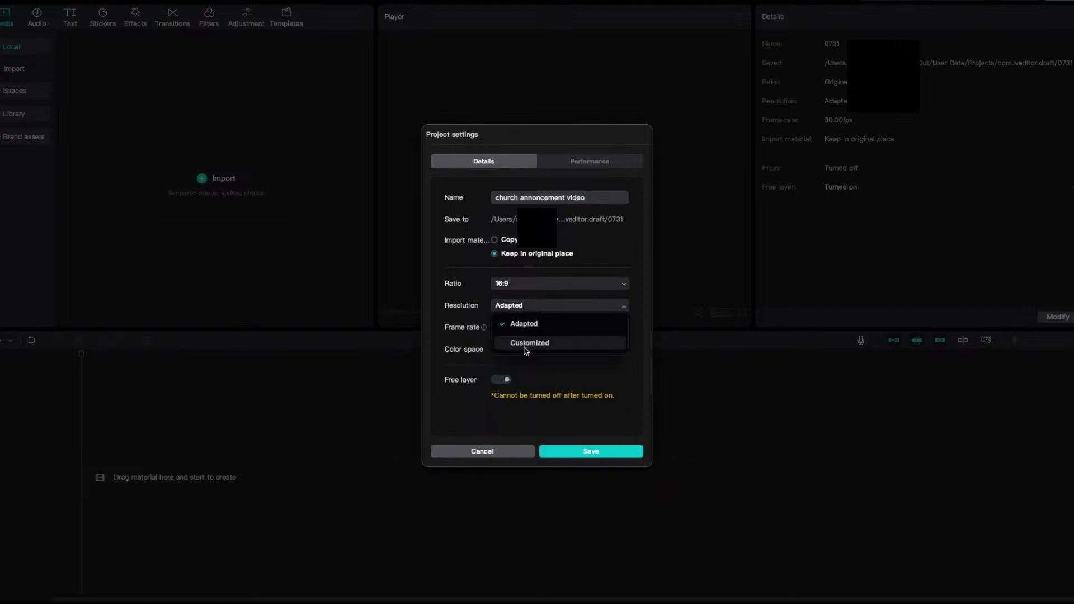
left_click(525, 343)
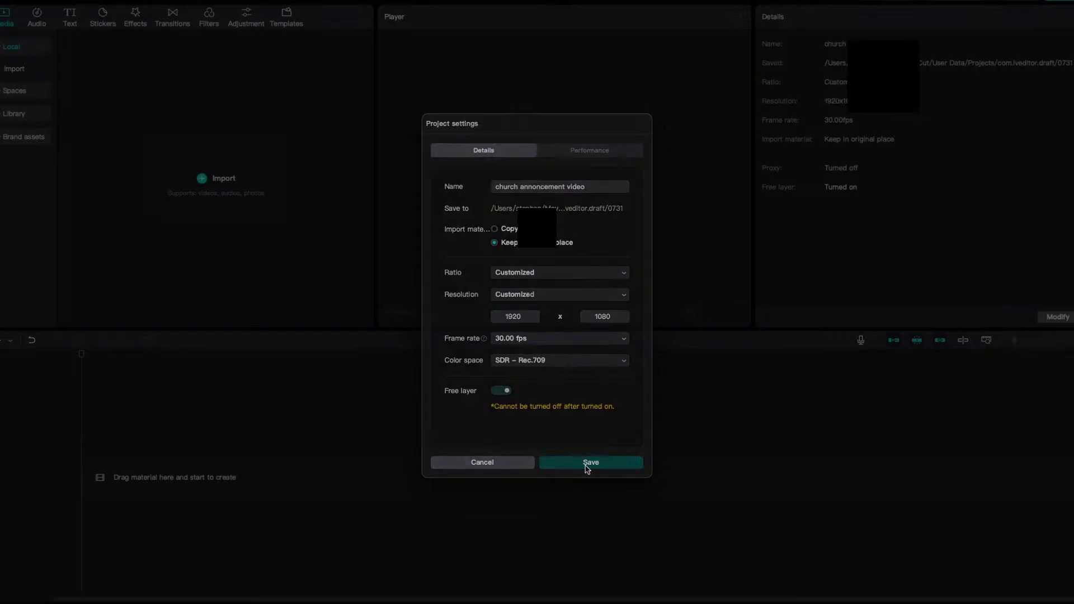
left_click(587, 467)
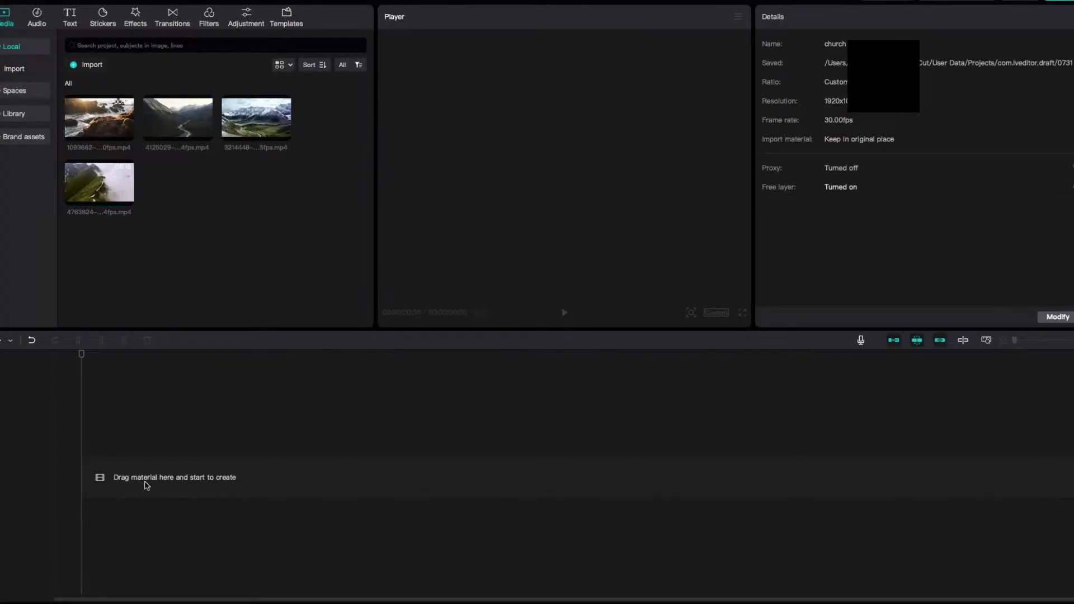
Select all four imported nature clips and drag them onto the timeline in sequence
mouse_move(72, 189)
left_click_drag(77, 242, 285, 106)
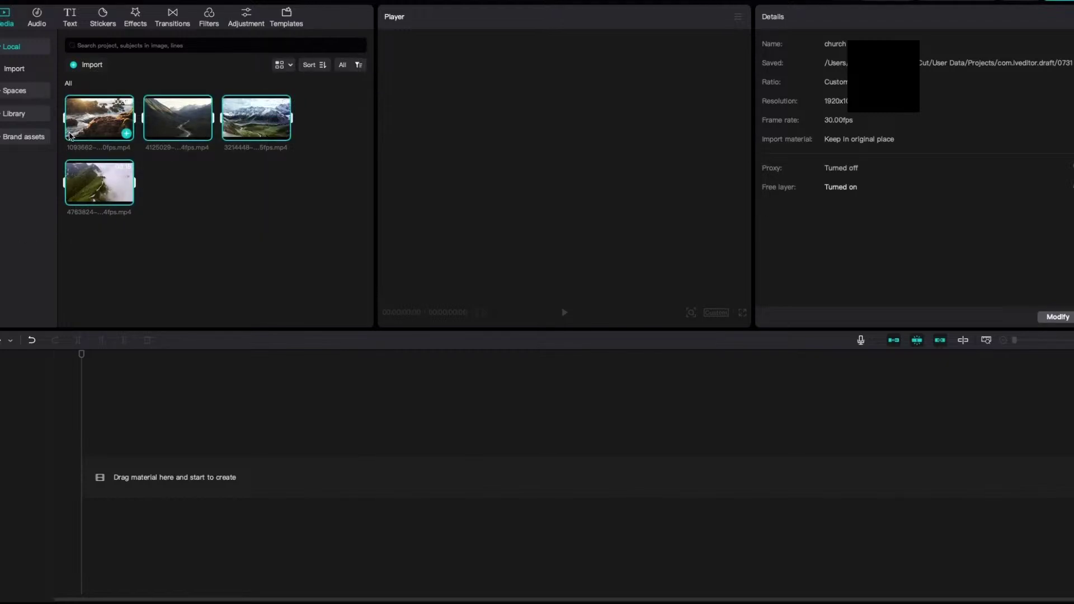
left_click_drag(110, 133, 108, 477)
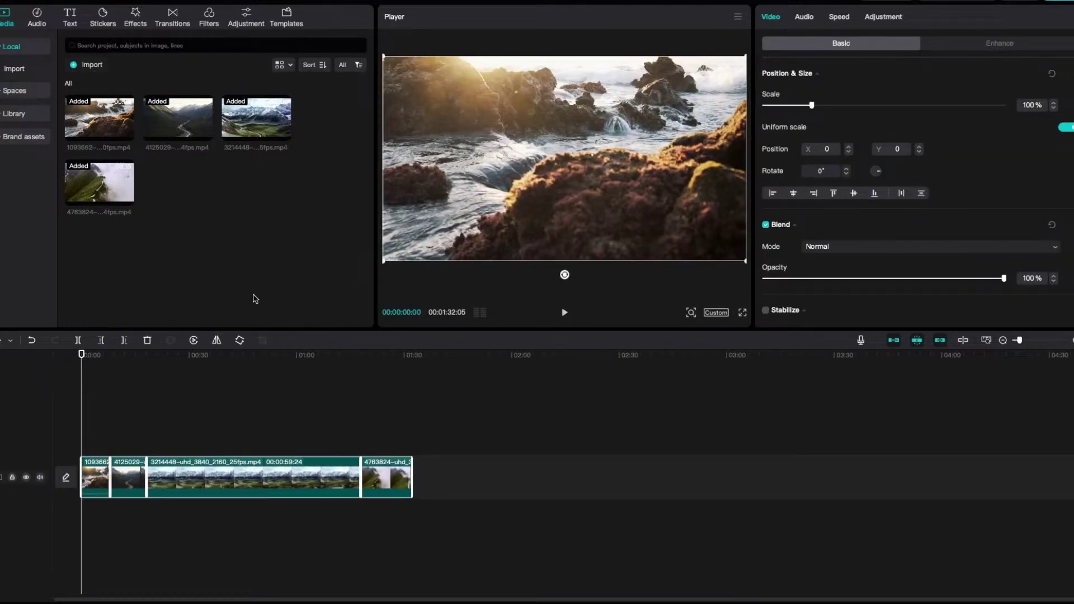
Play the timeline, then resume playback from around fifteen seconds
key("space")
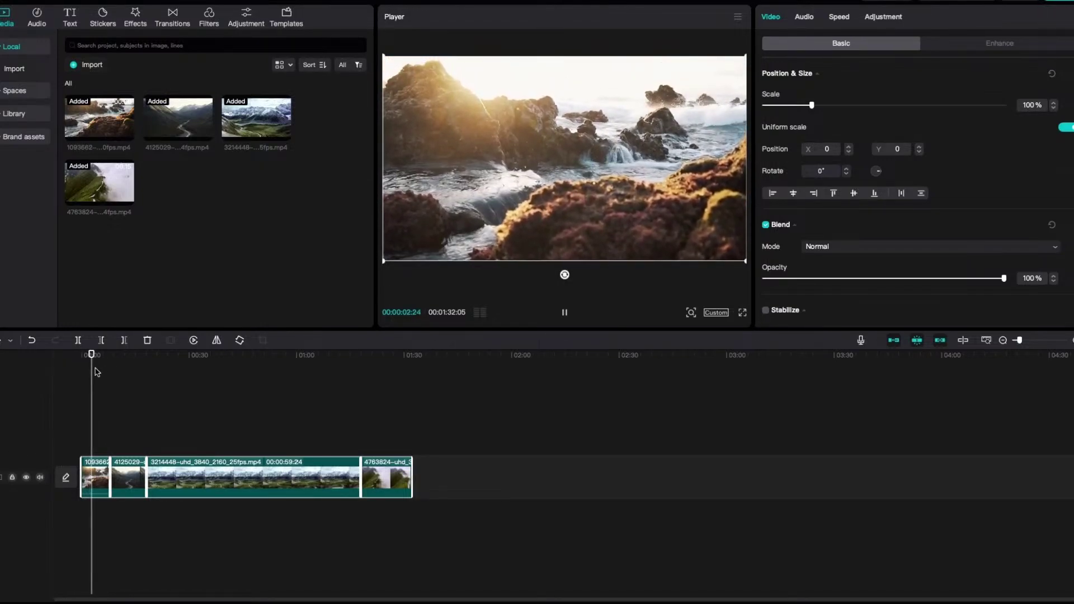
left_click(117, 362)
left_click(120, 362)
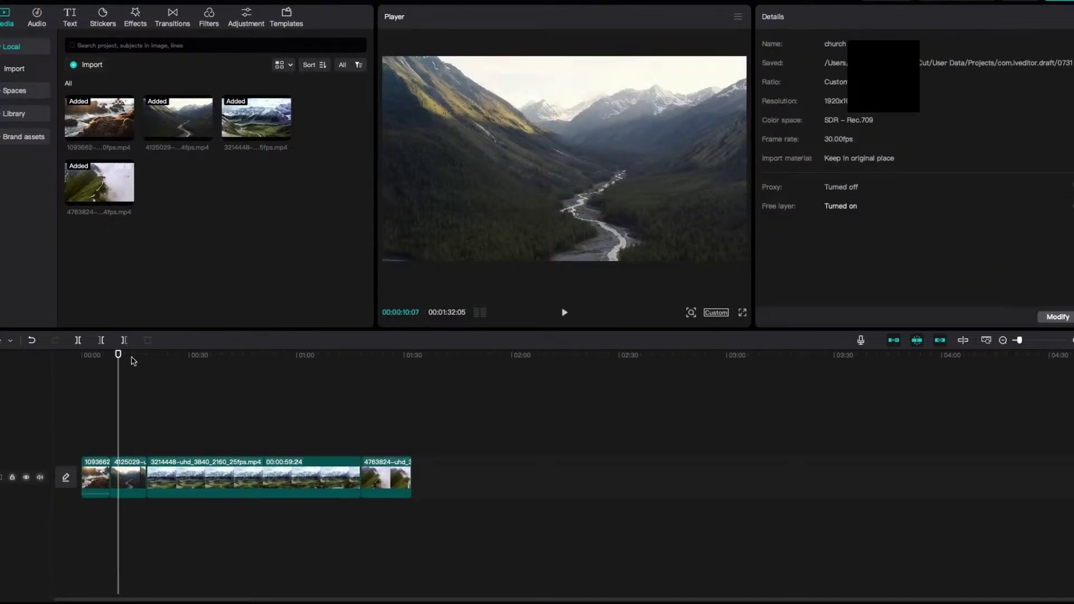
left_click(139, 359)
key("space")
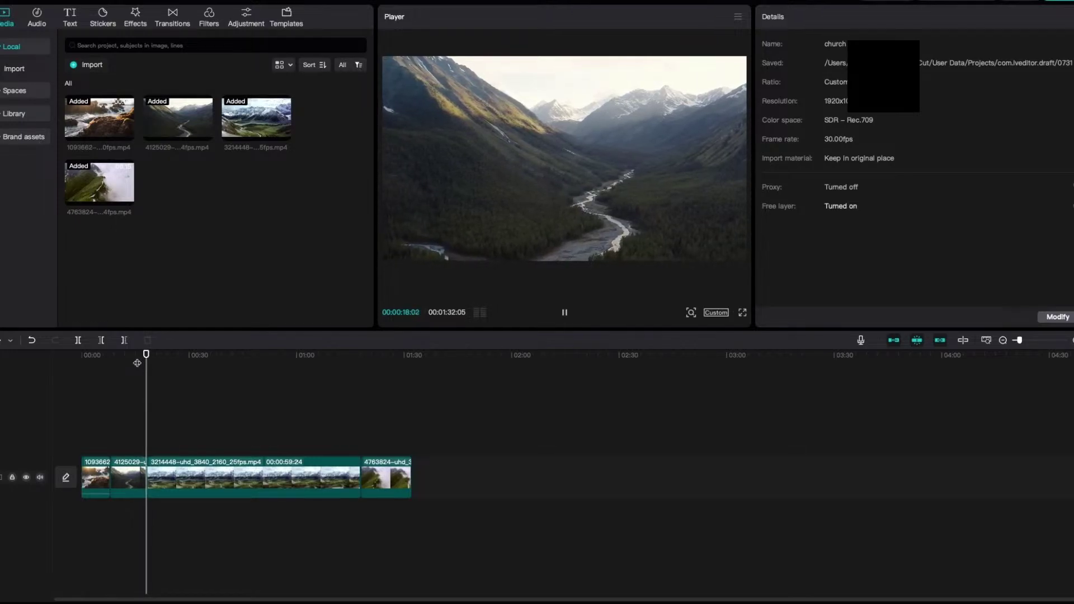
key("space")
Select the timeline clips in turn: valley 4125029, snowy mountain 3214448, and misty ridge 4763824
left_click_drag(462, 489, 103, 500)
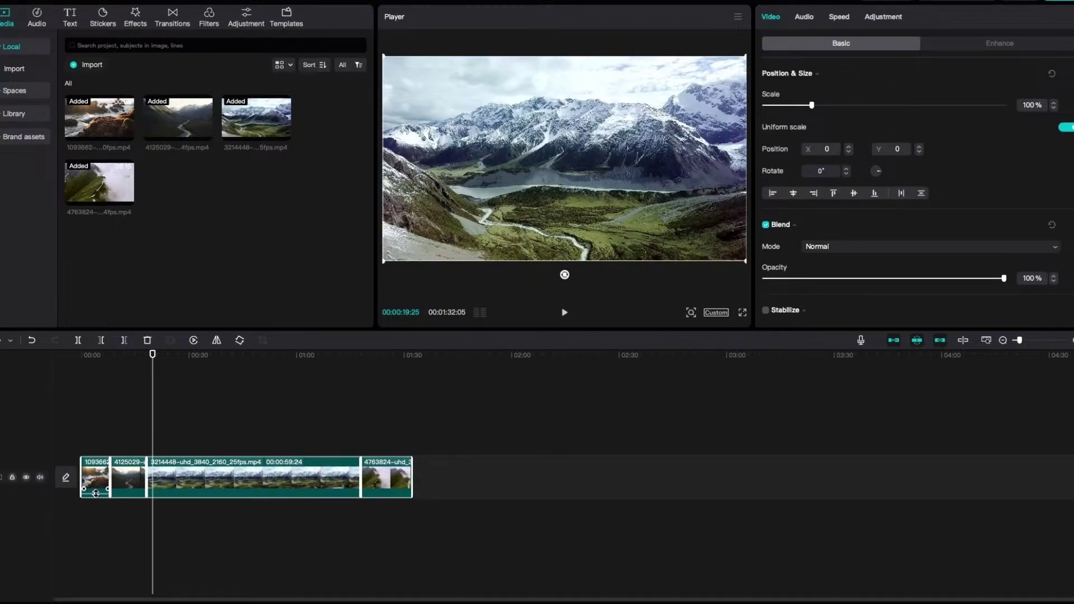
left_click(124, 482)
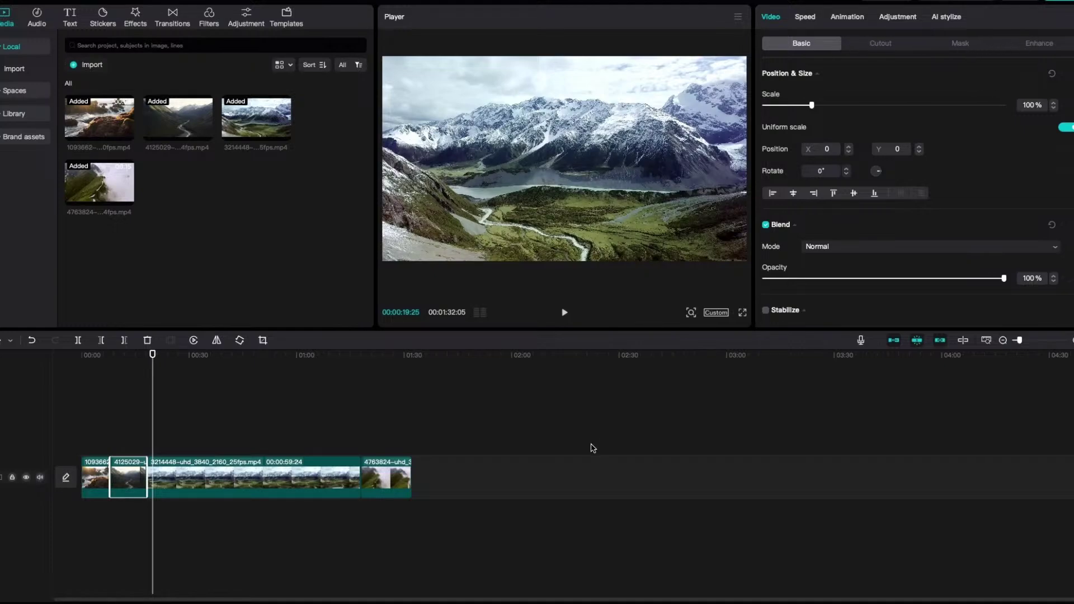
scroll(923, 175, "down", 10)
scroll(923, 175, "up", 10)
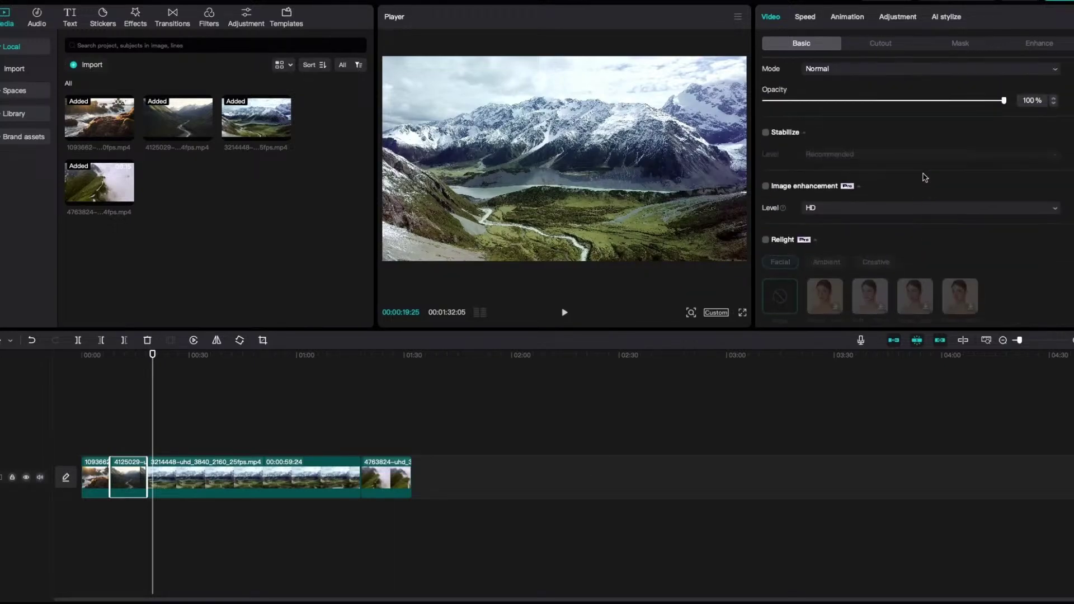
left_click(338, 491)
left_click(383, 483)
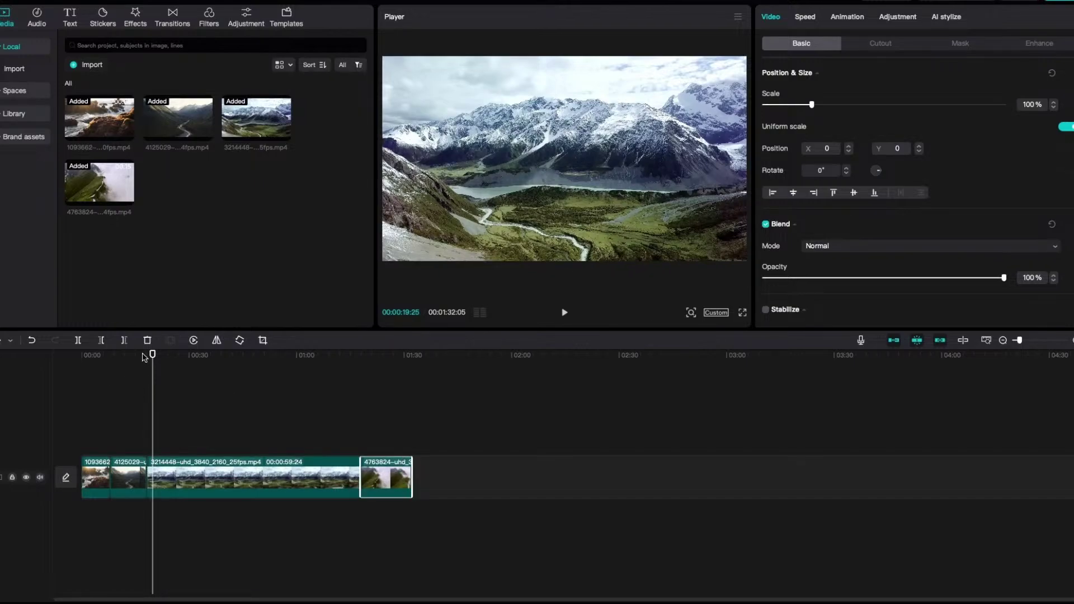
Scrub through to 1:28, move the misty ridge clip to the timeline start, and replay
left_click_drag(152, 356, 82, 354)
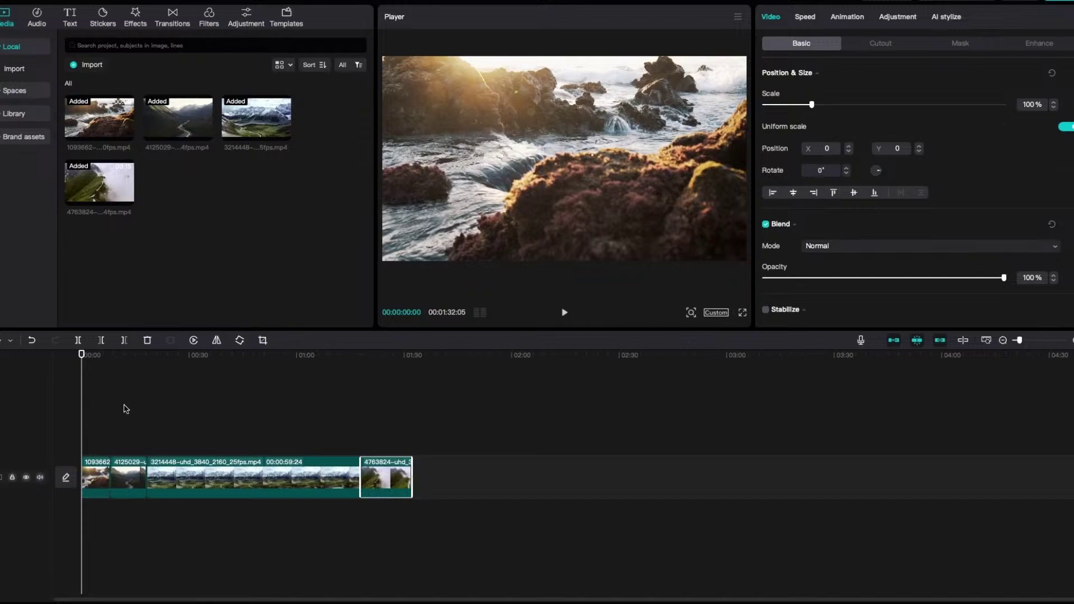
left_click(135, 360)
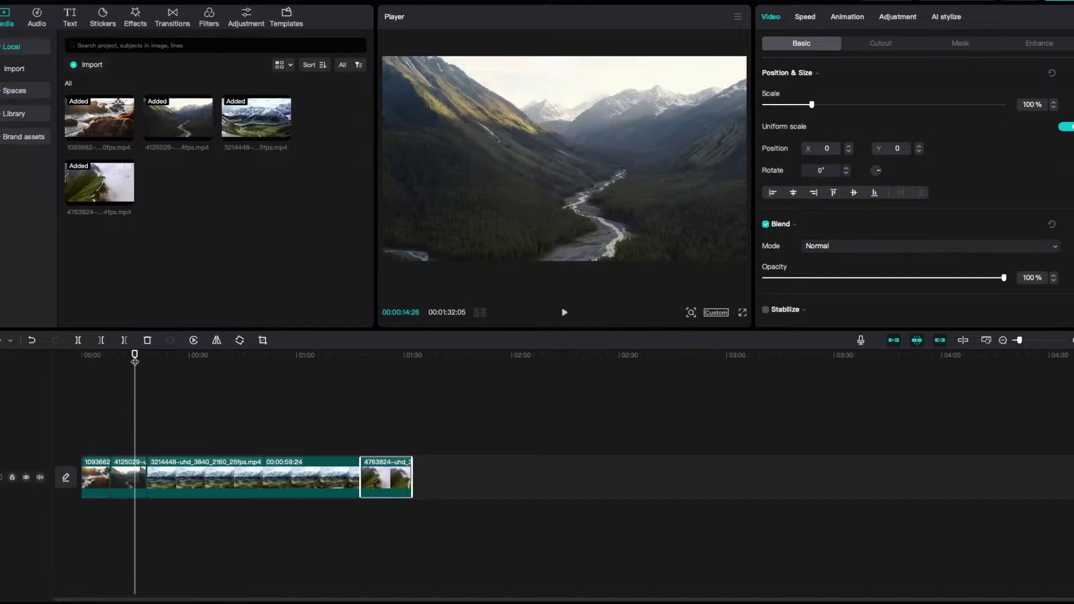
left_click(252, 356)
left_click(406, 354)
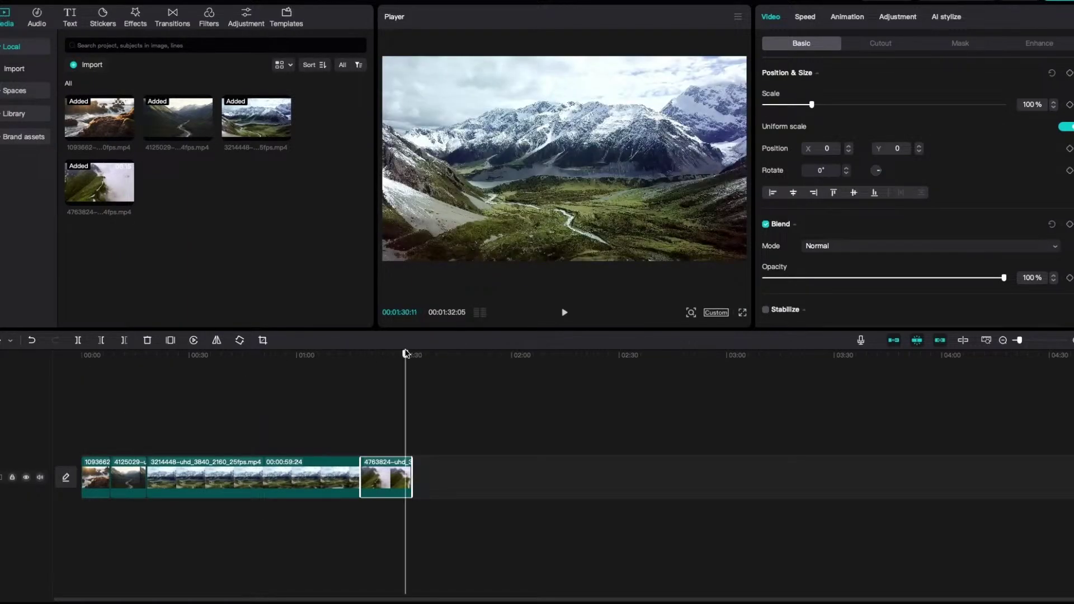
left_click_drag(406, 355, 398, 356)
left_click_drag(389, 479, 110, 479)
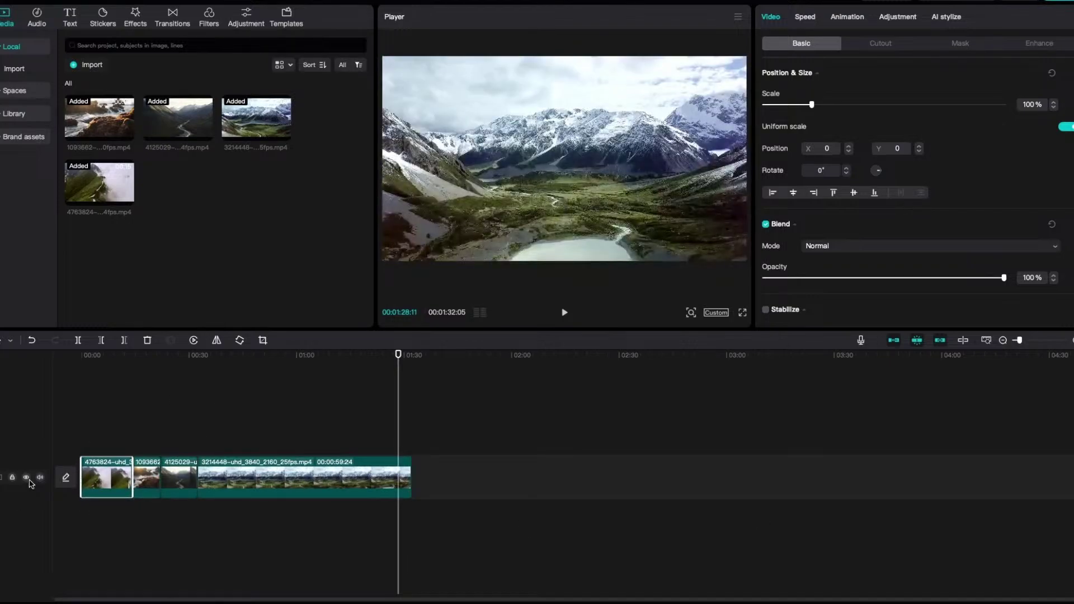
left_click_drag(399, 379, 82, 355)
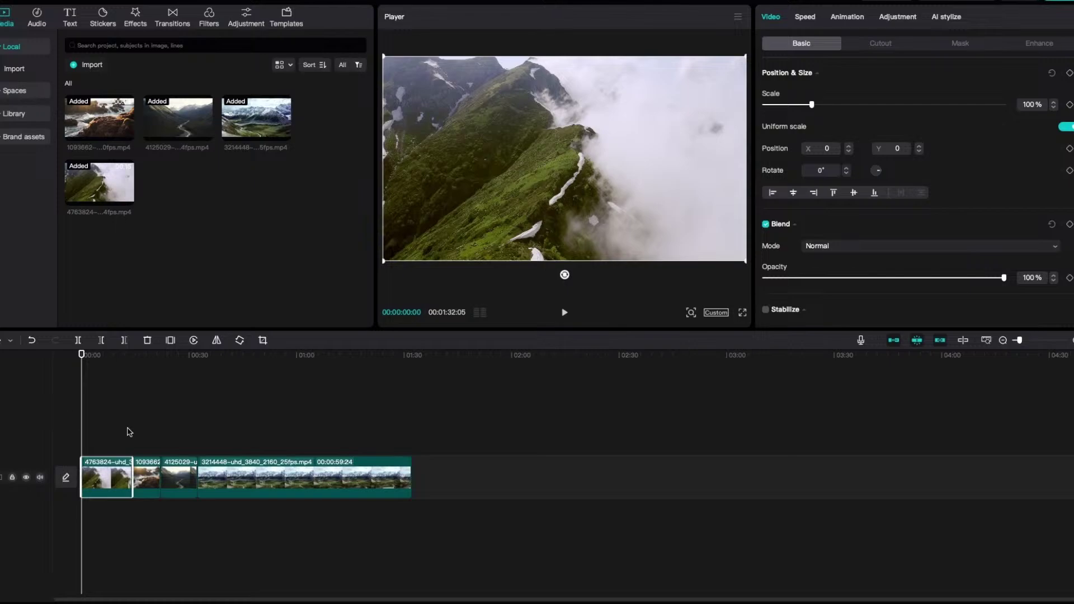
key("space")
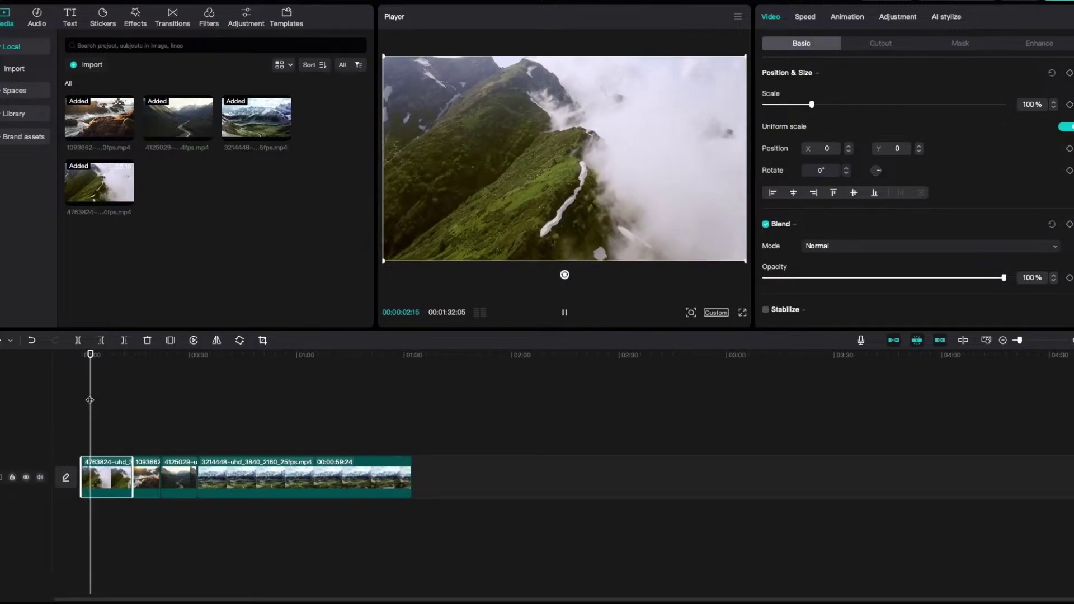
Place the MINI VLOG text template on a new track above the clips at the start
left_click(82, 355)
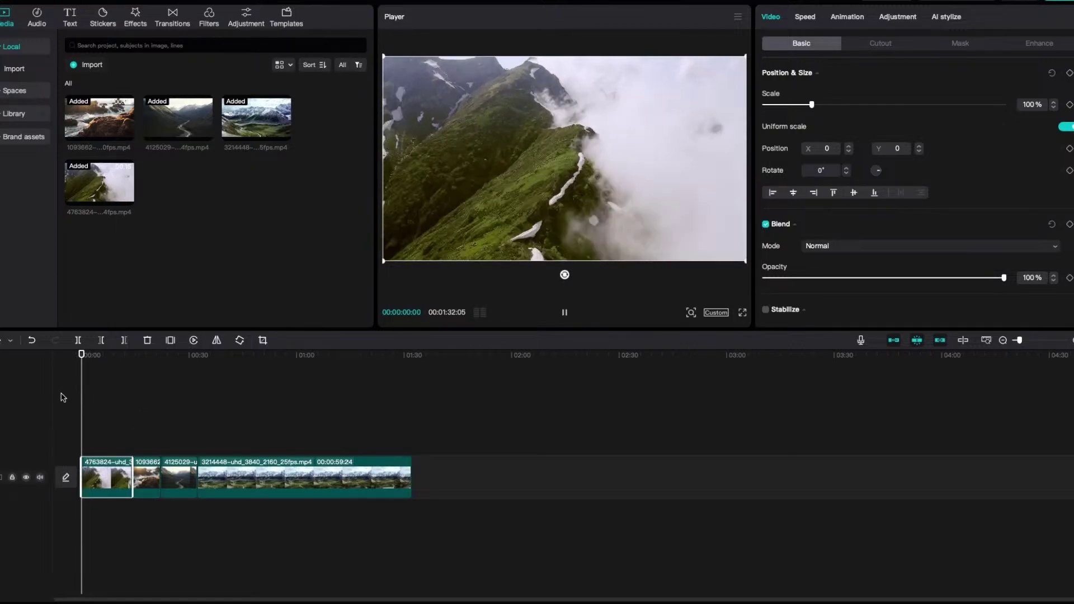
left_click(69, 18)
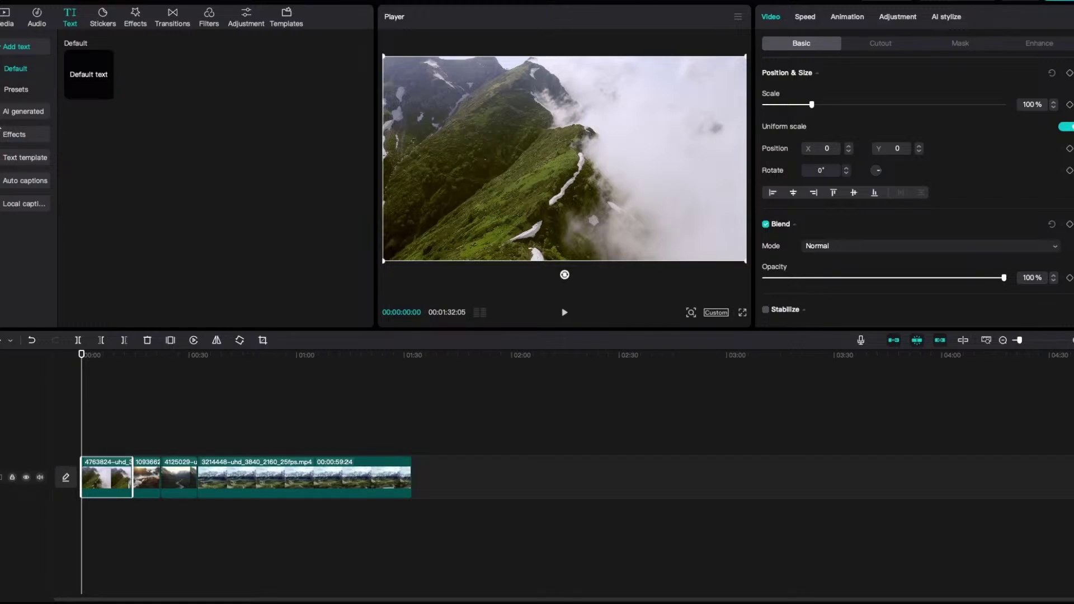
left_click(16, 161)
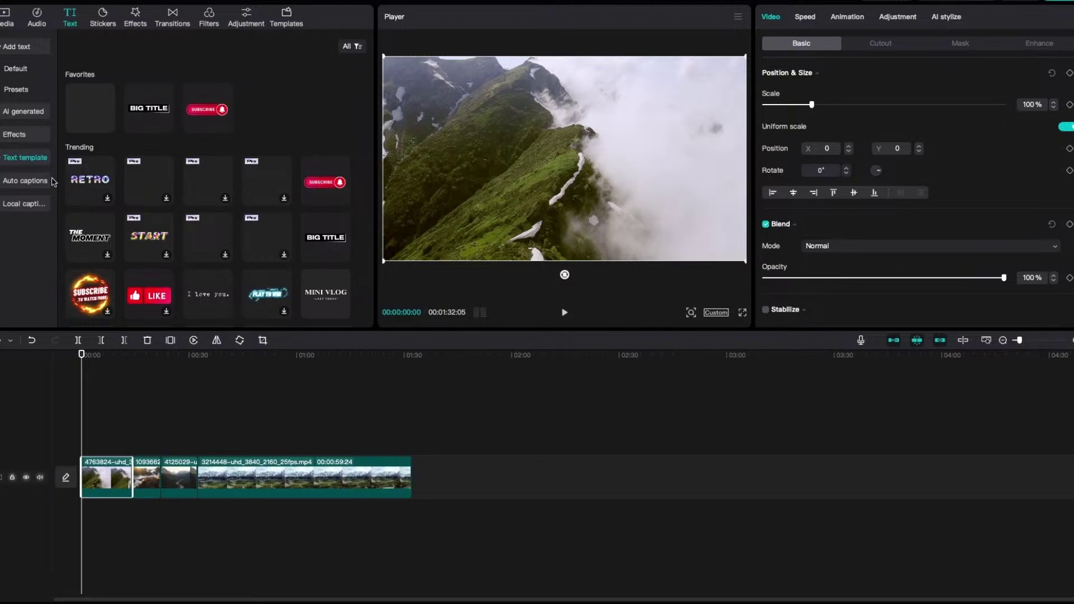
scroll(123, 226, "down", 1)
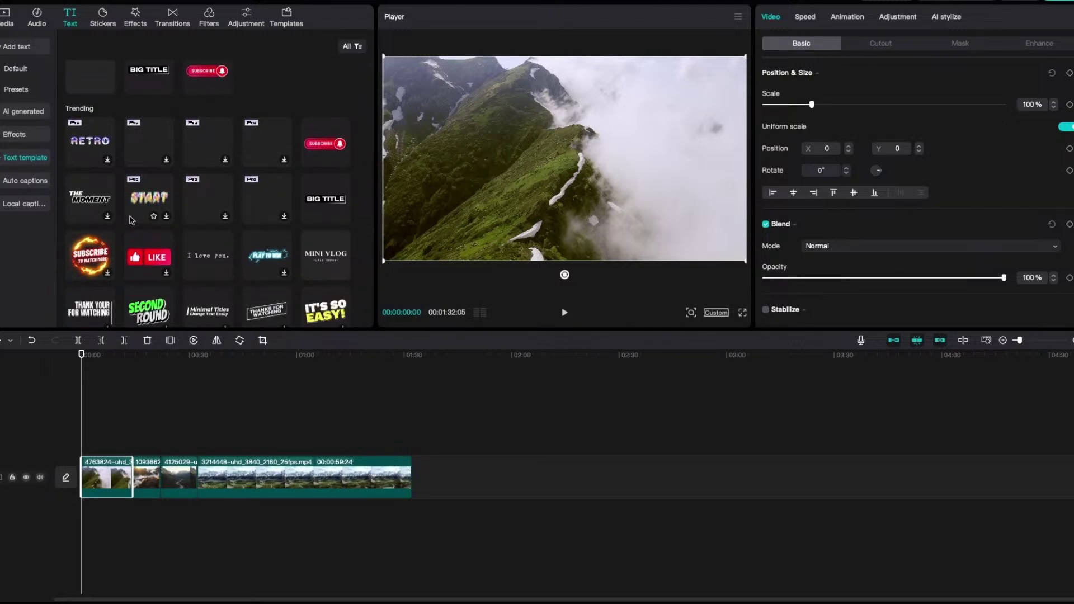
scroll(119, 185, "up", 1)
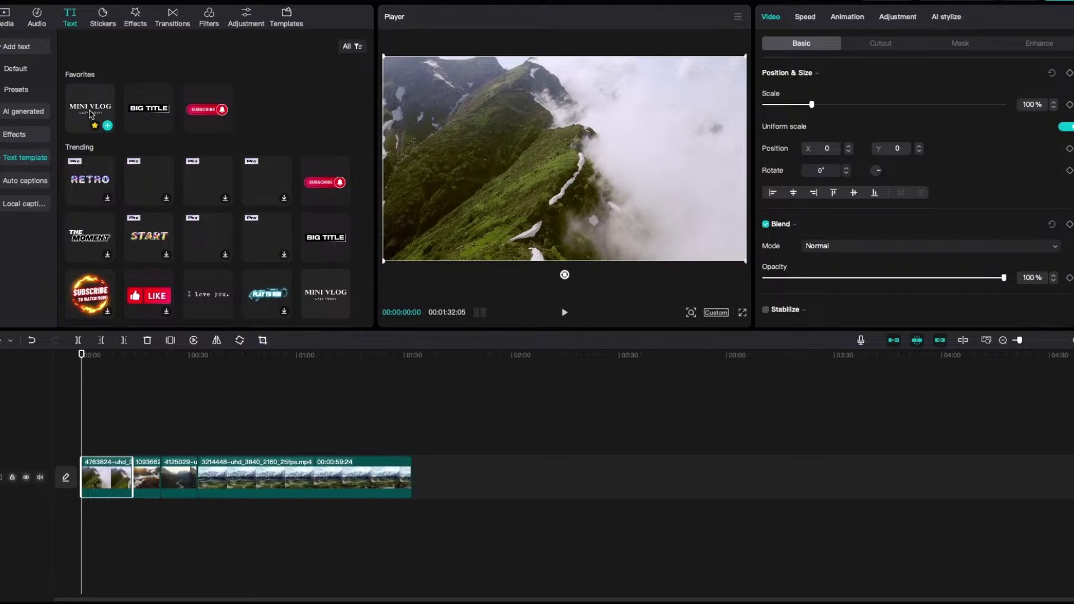
left_click_drag(86, 111, 86, 444)
Play the preview to see the MINI VLOG title over the opening clip
key("space")
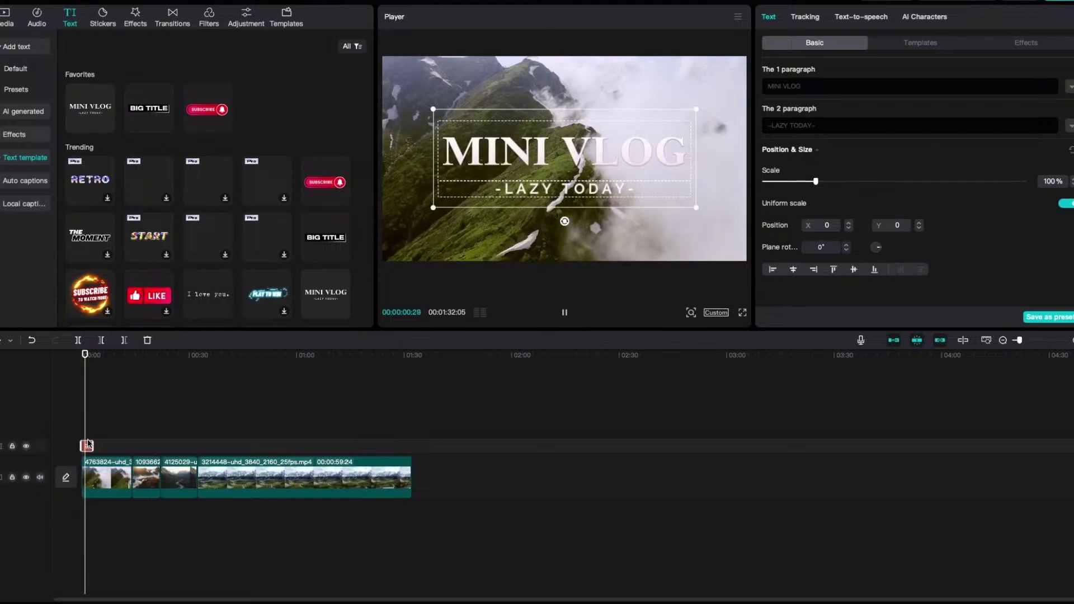
left_click(95, 480)
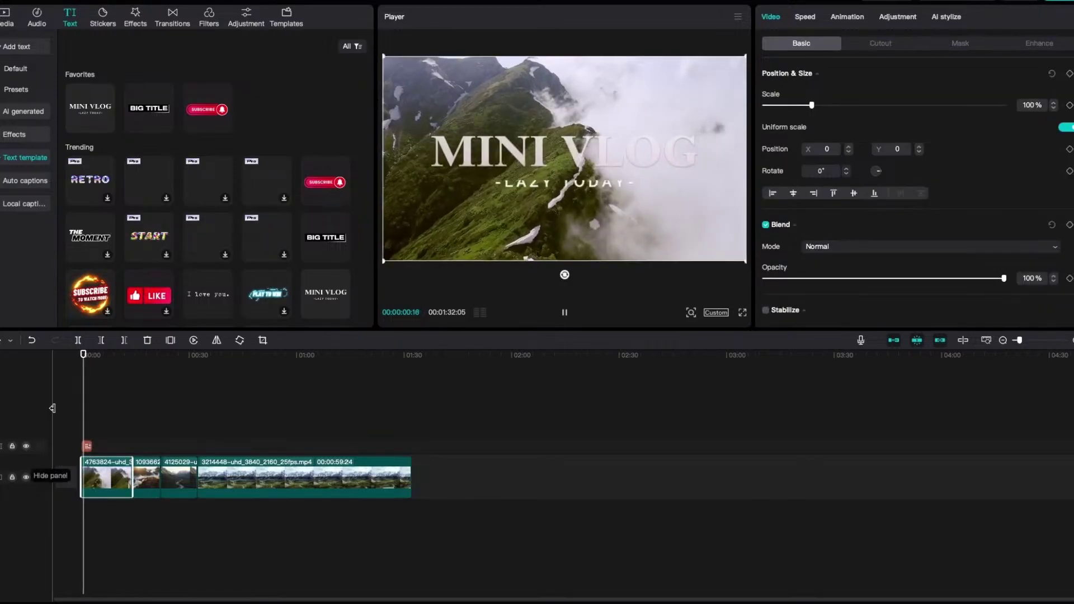
key("space")
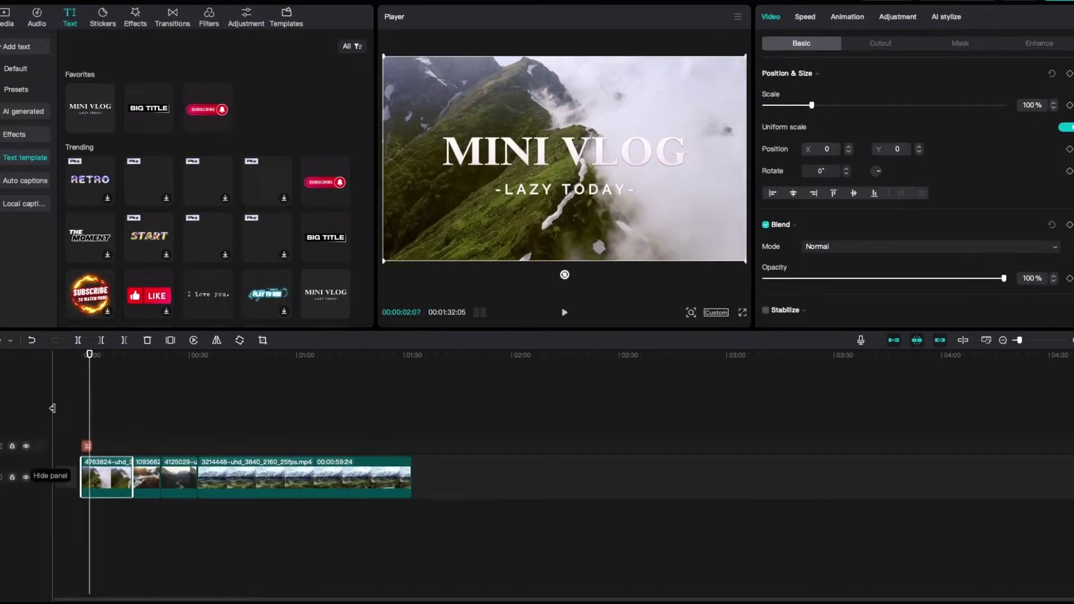
Try white, light blue, pink and lime presets on the headline, then apply the cream outlined one
left_click(87, 446)
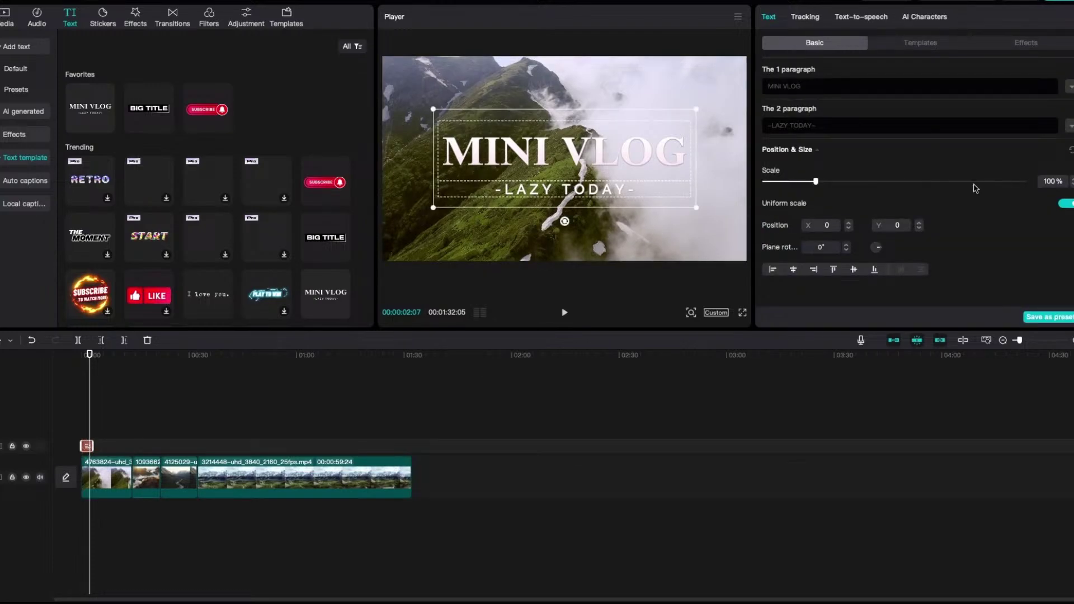
left_click(1070, 88)
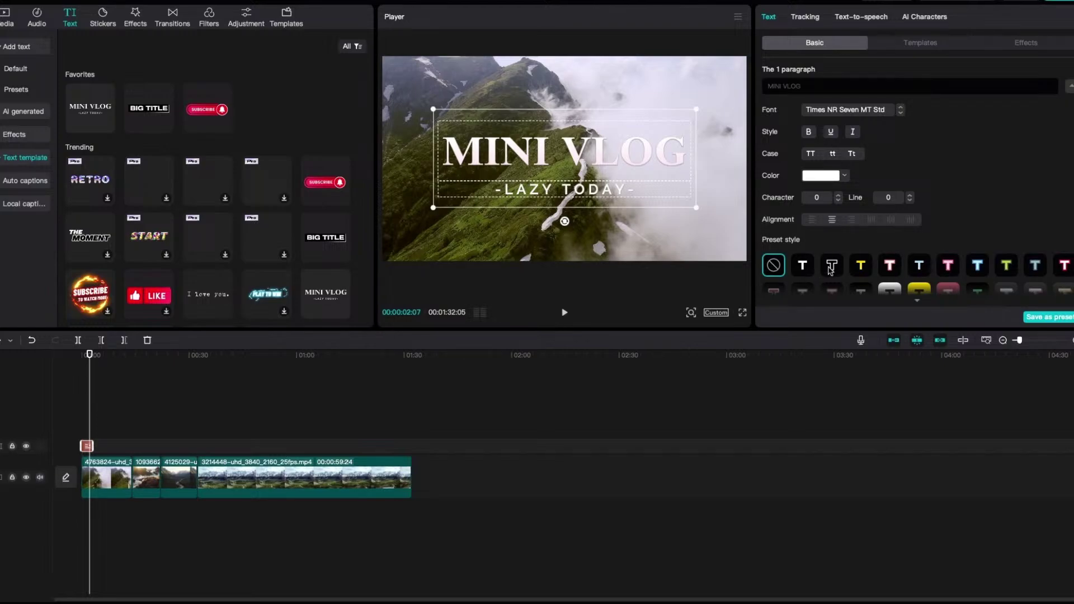
left_click(806, 266)
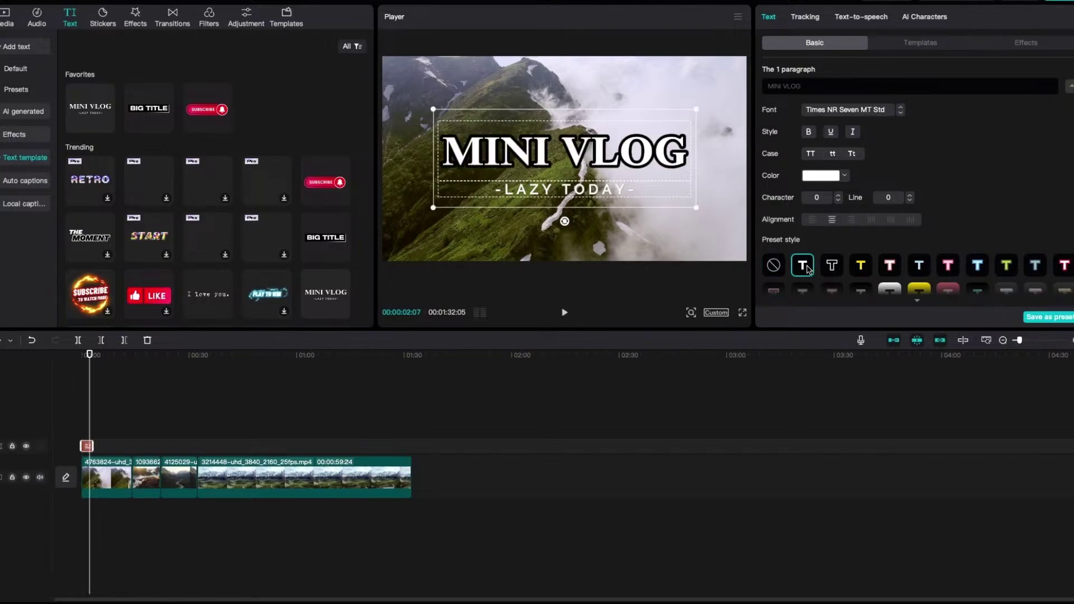
left_click(920, 266)
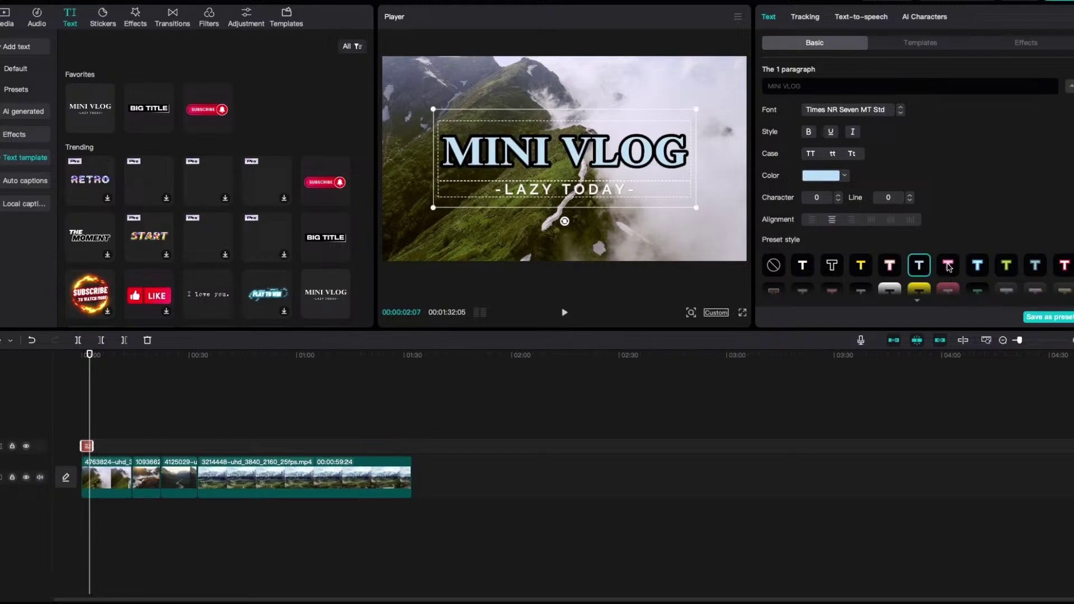
left_click(949, 268)
left_click(1007, 268)
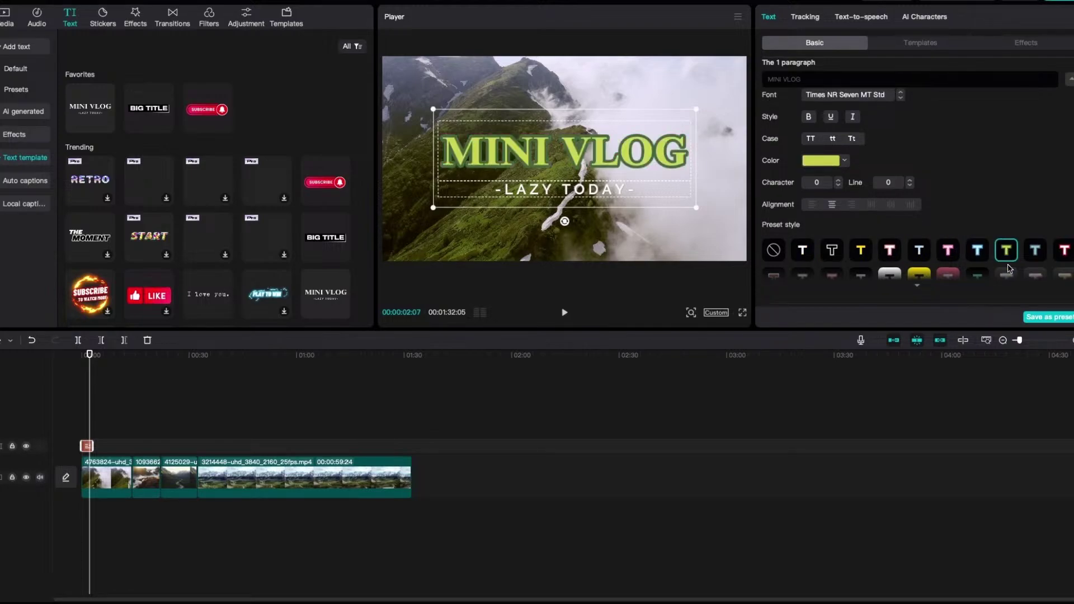
scroll(895, 263, "down", 5)
scroll(883, 261, "up", 4)
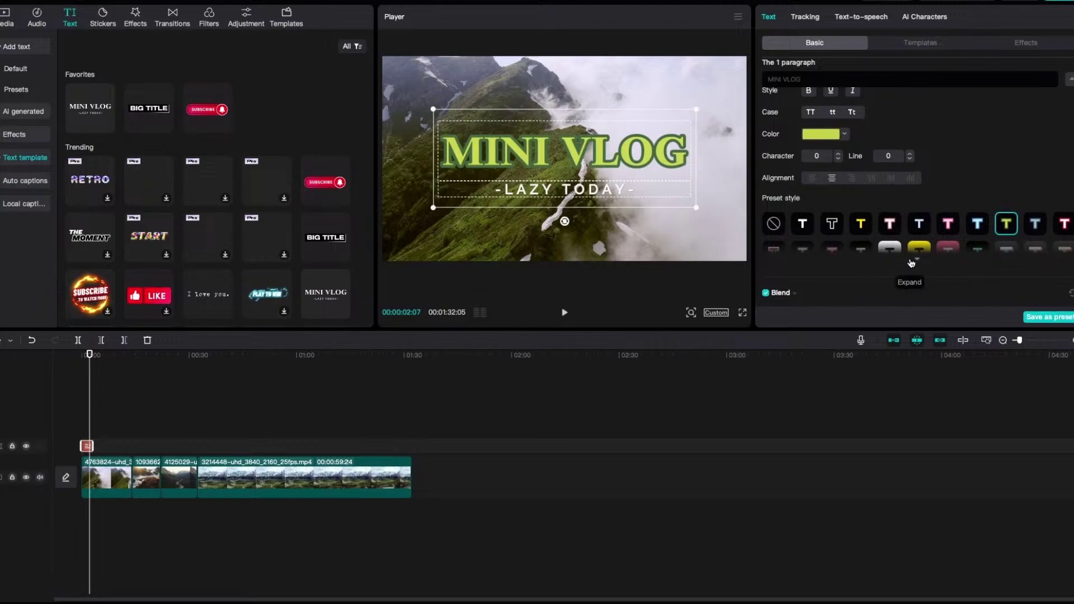
left_click(913, 263)
left_click(807, 256)
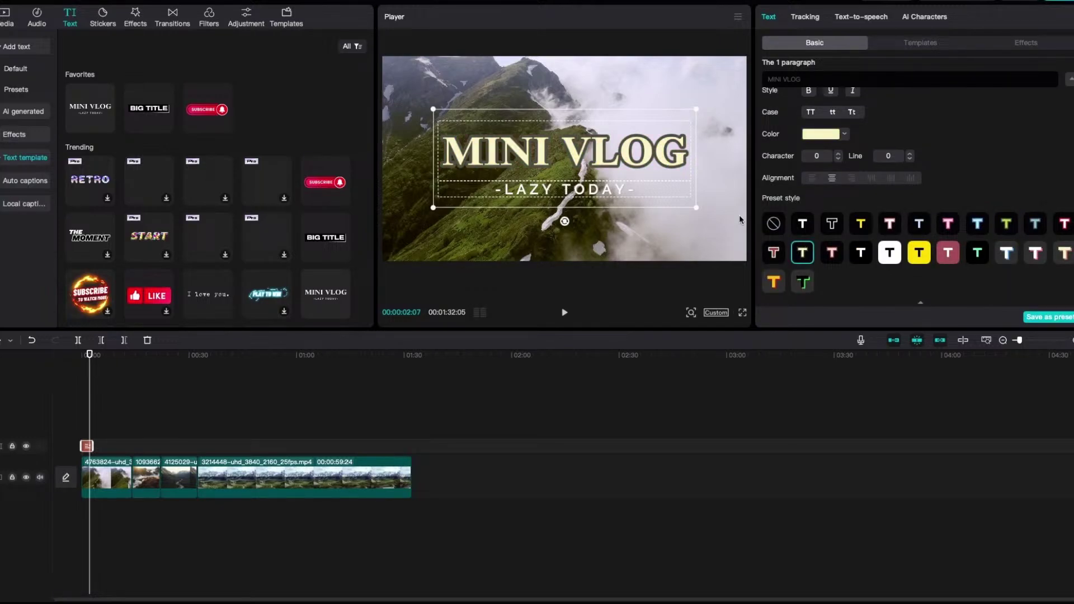
scroll(853, 99, "up", 2)
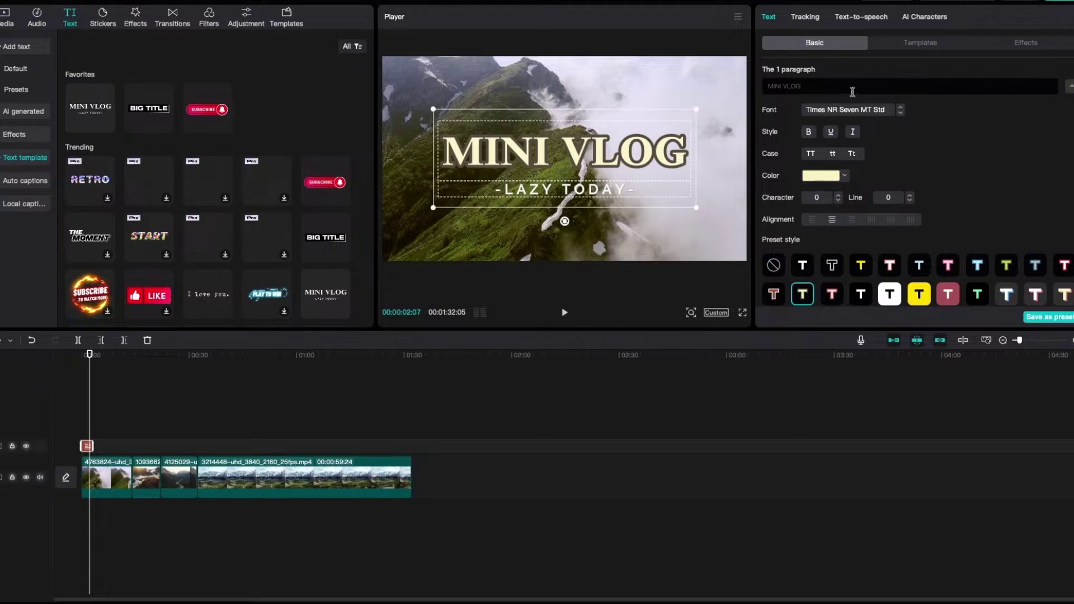
Change the headline text to 'Welcome' and set its stroke colour to black (000000)
left_click(853, 92)
type("Welcome")
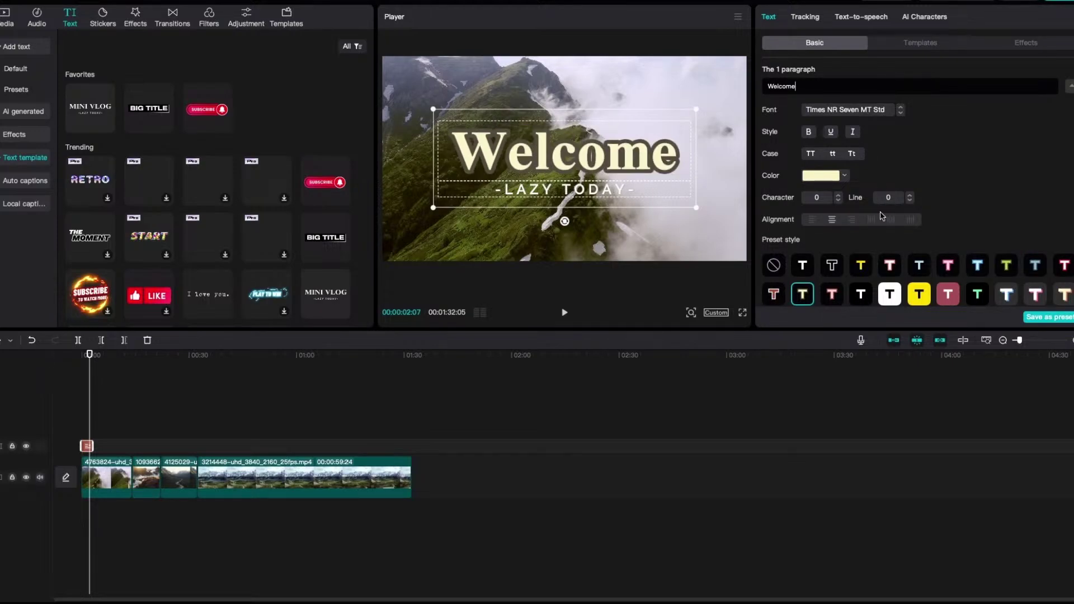
scroll(873, 263, "down", 5)
scroll(872, 263, "up", 3)
scroll(872, 263, "down", 6)
left_click(845, 190)
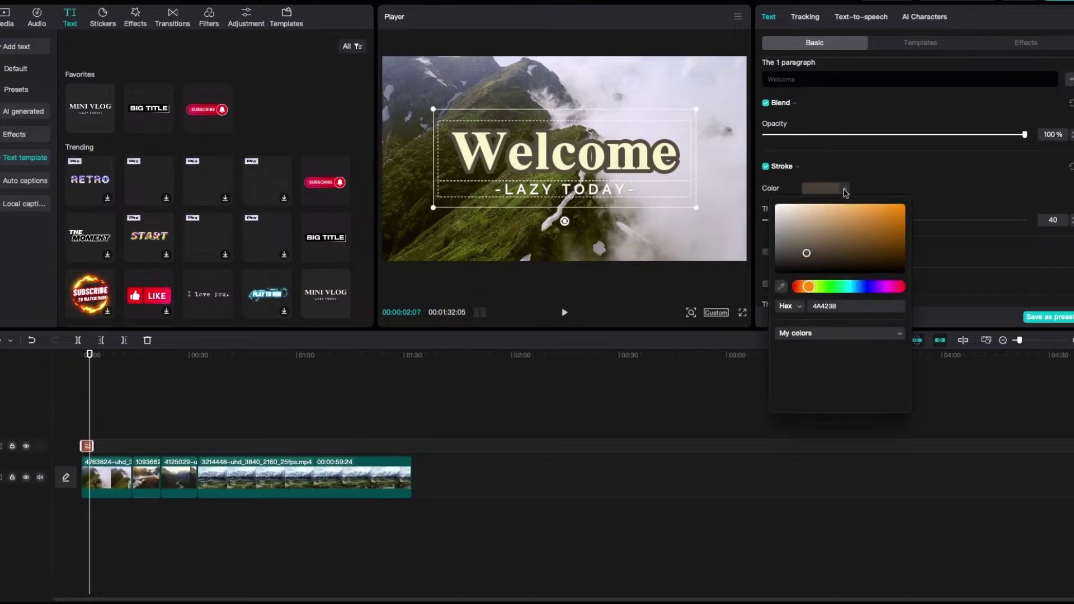
left_click_drag(815, 252, 773, 289)
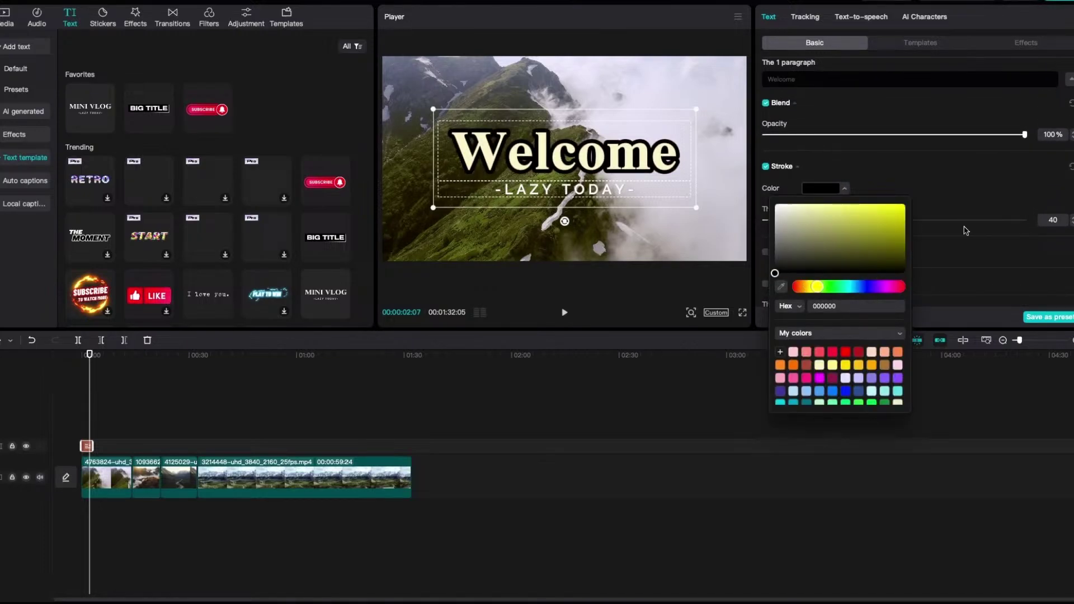
left_click(924, 188)
scroll(924, 188, "up", 5)
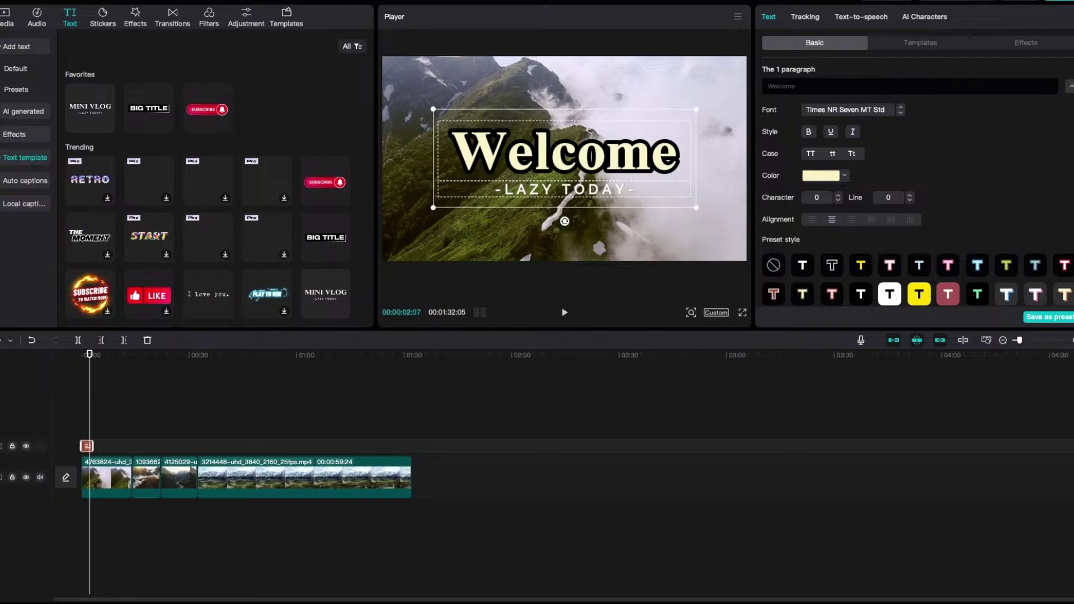
Replace 'LAZY TODAY' with 'Decker Church' and apply the second outlined preset style
left_click(1070, 88)
double_click(801, 125)
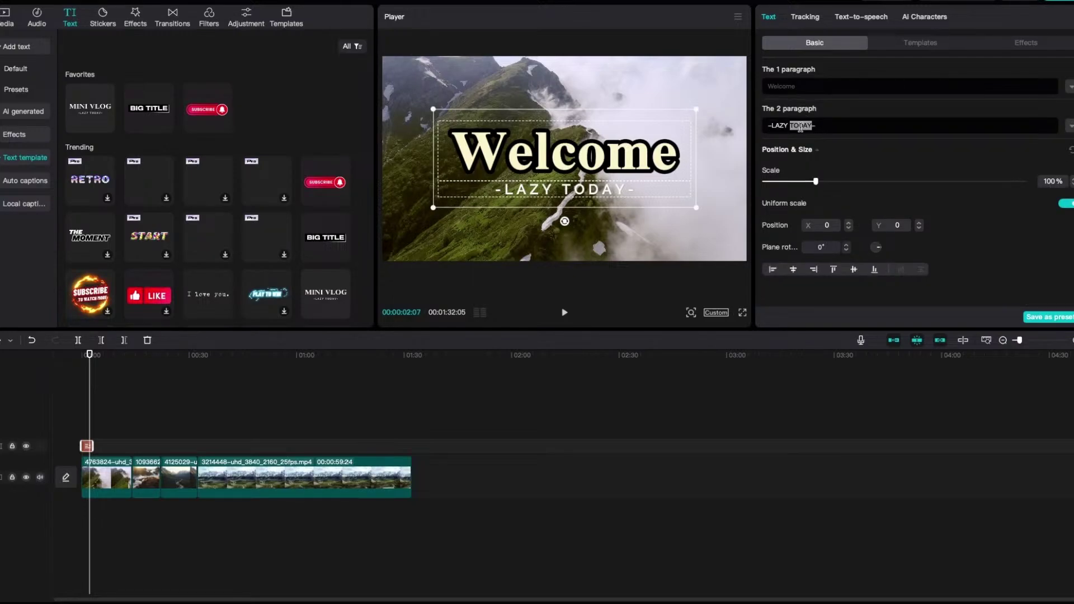
key("ctrl+a")
type("Dec")
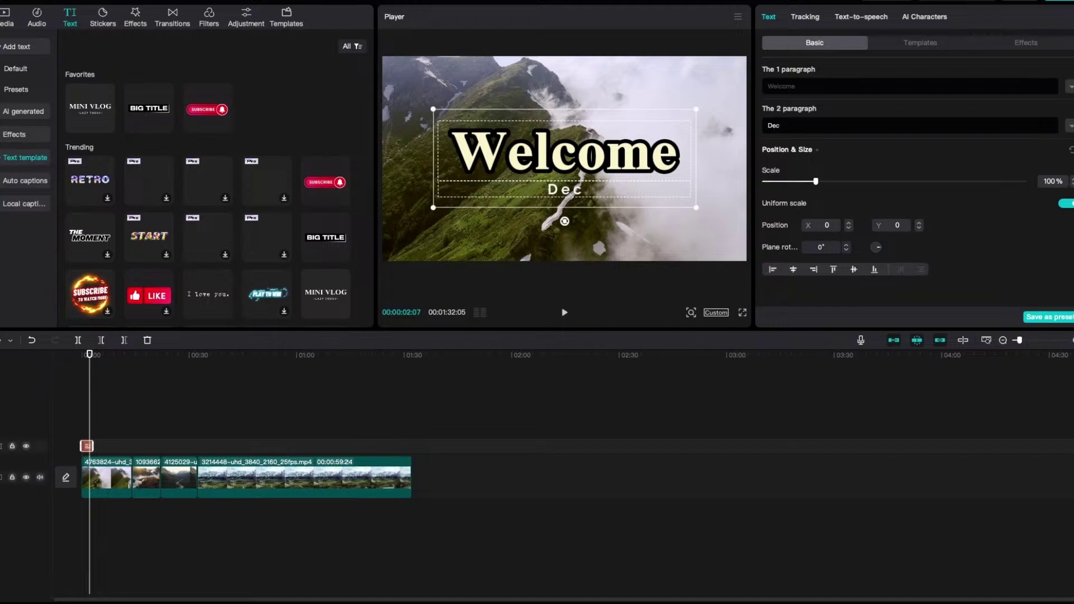
type("ker Church")
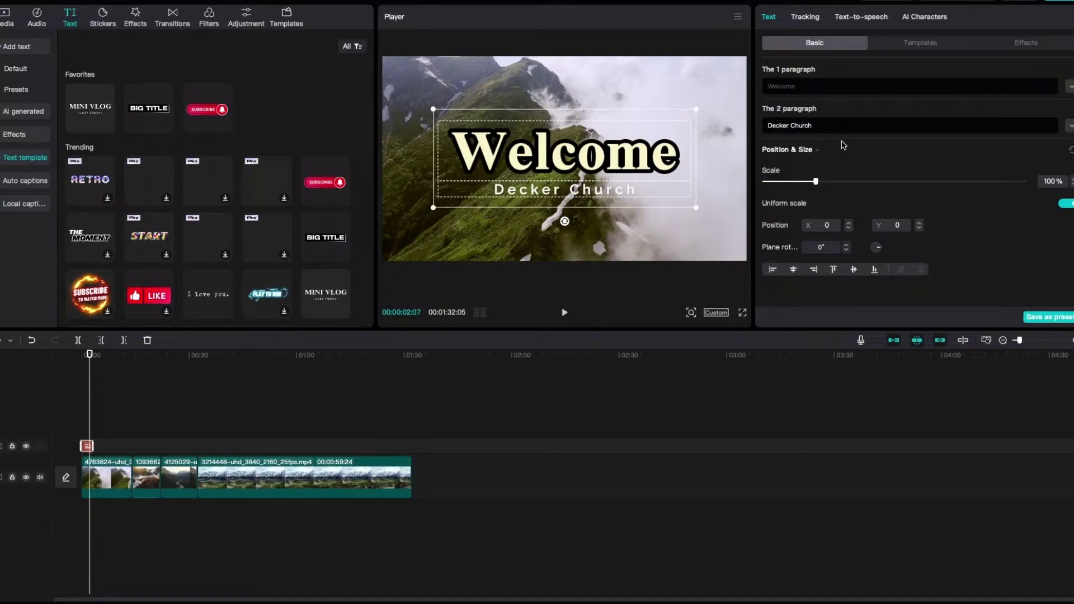
left_click(1069, 126)
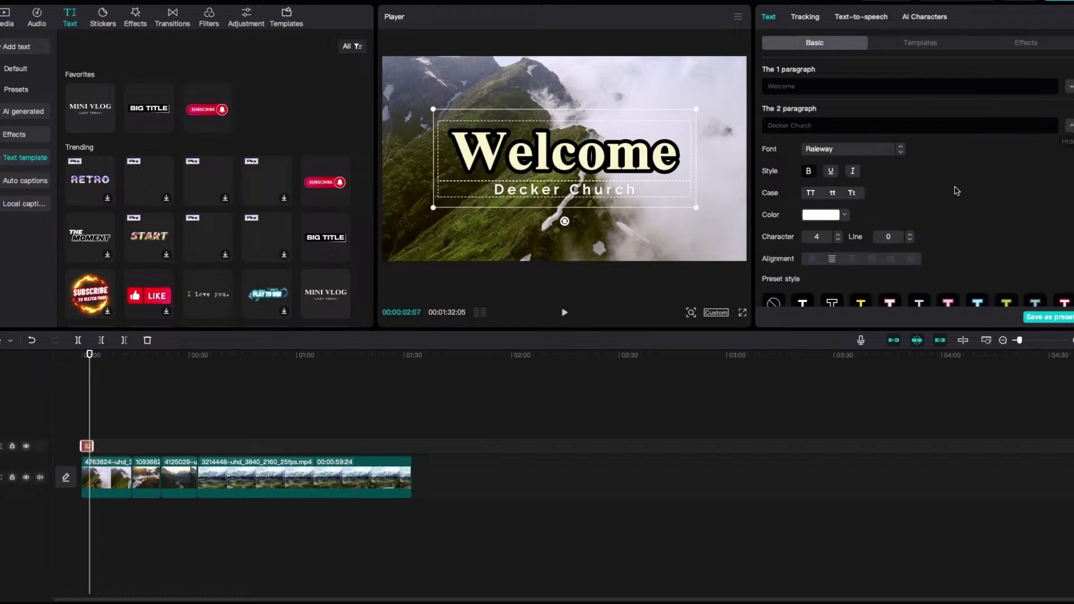
scroll(882, 229, "down", 3)
scroll(822, 235, "up", 2)
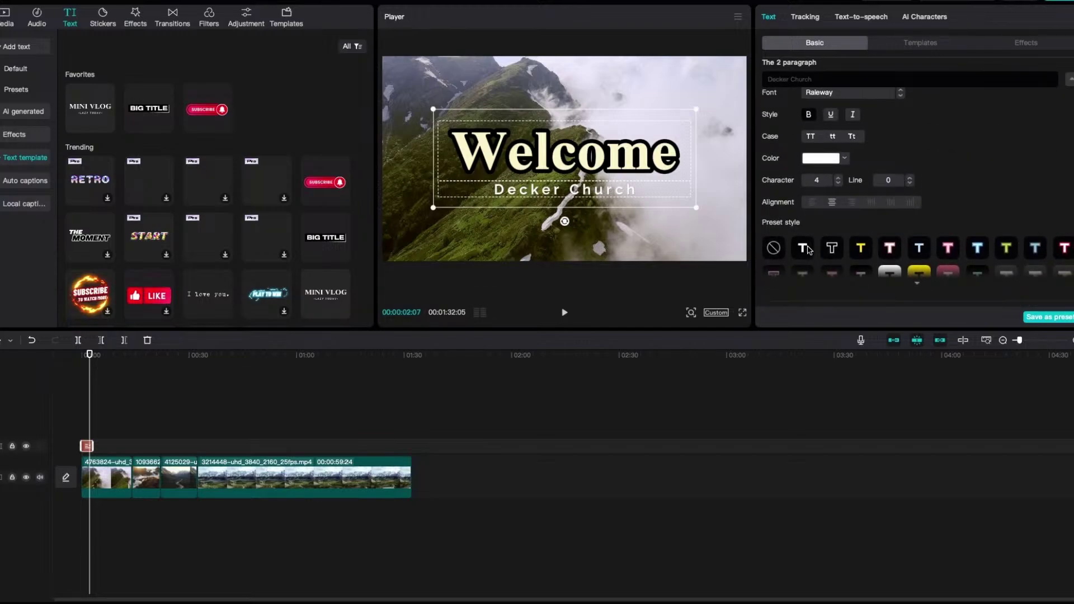
left_click(809, 250)
Preview from the start, zoom the timeline out, and stretch the Welcome title to about four seconds
left_click(81, 378)
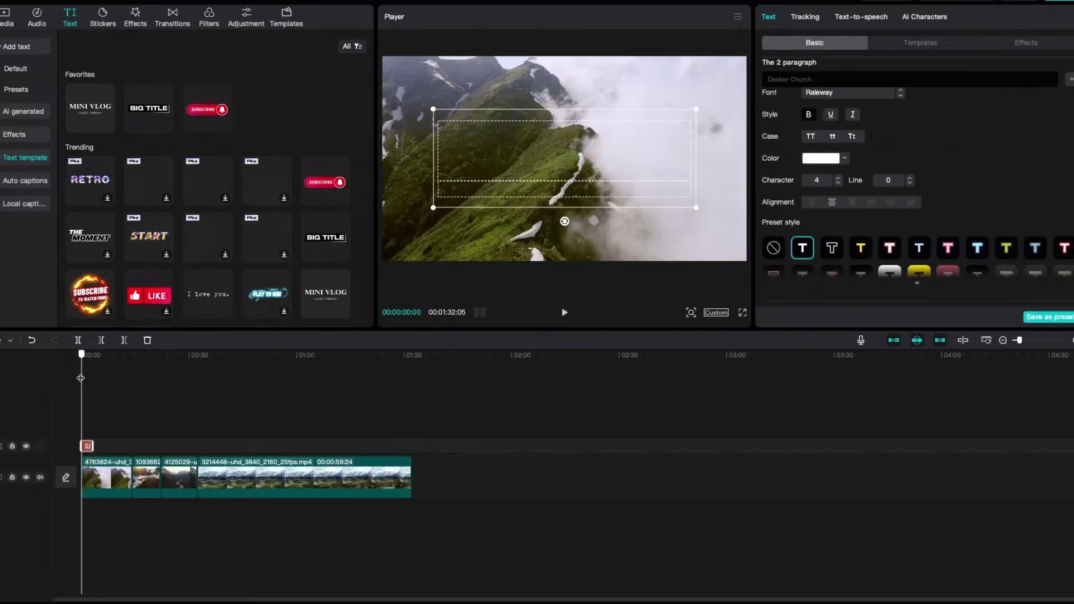
key("space")
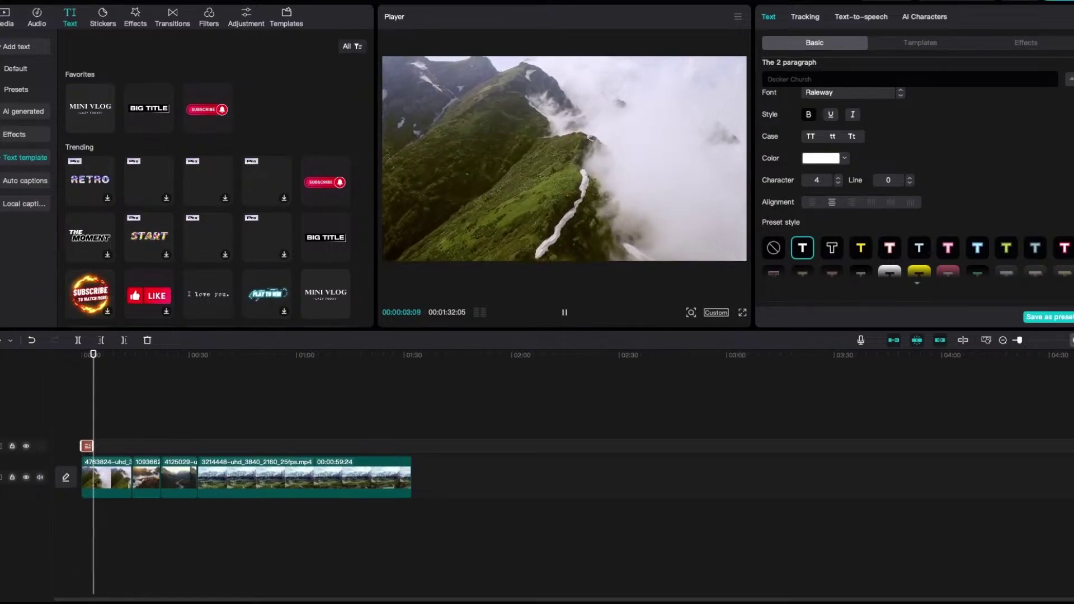
key("ctrl+equal")
key("ctrl+equal")
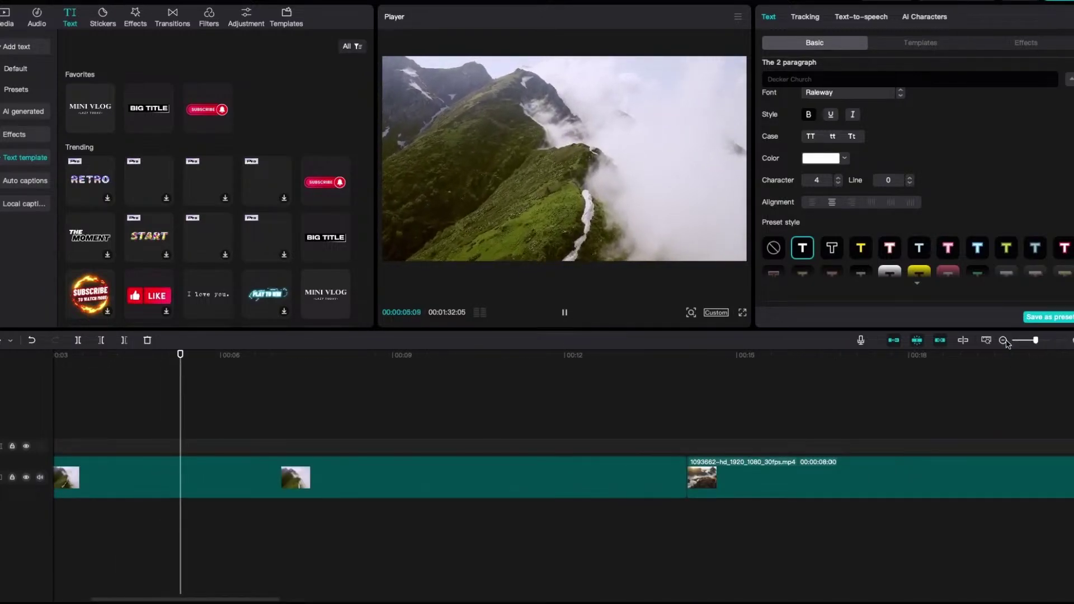
left_click(1003, 340)
left_click(1003, 340)
key("space")
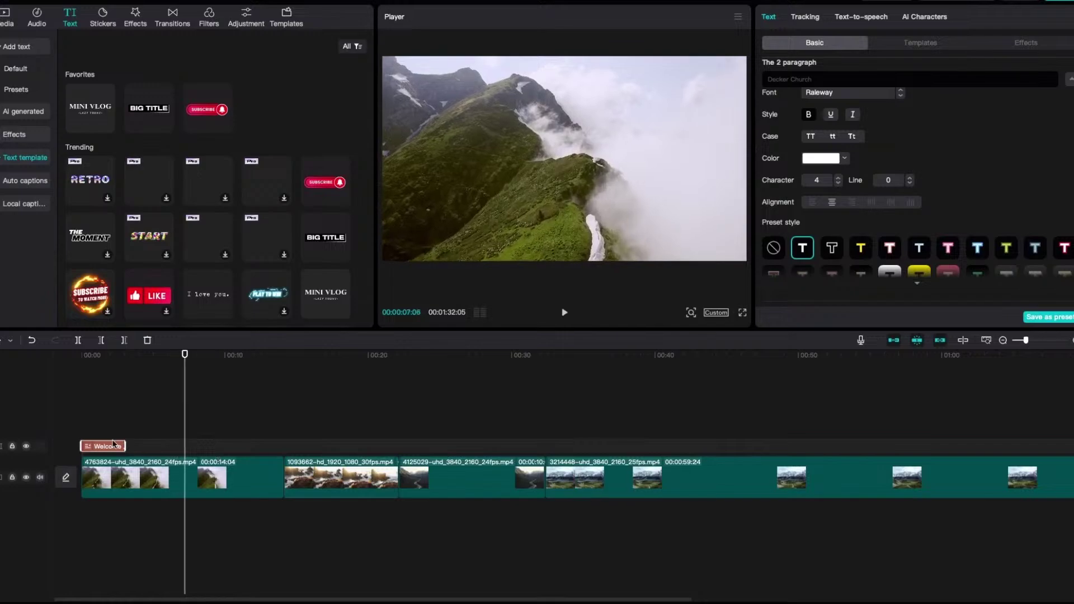
mouse_move(124, 446)
left_mouse_down()
mouse_move(162, 447)
mouse_move(139, 447)
left_mouse_up()
Add the Thanks for Watching text template to the timeline
mouse_move(110, 100)
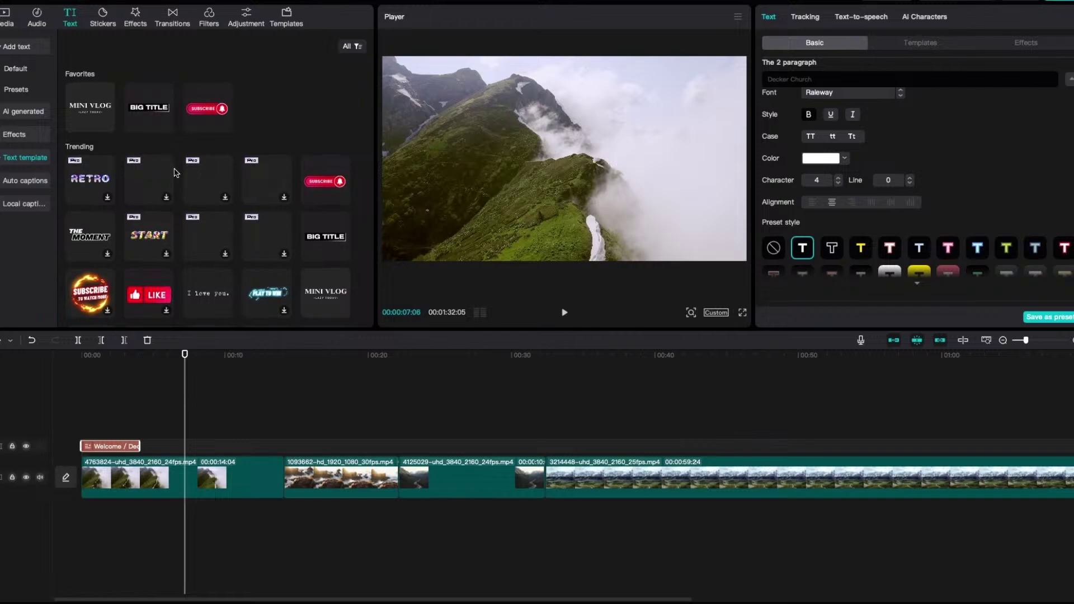
scroll(175, 172, "down", 2)
scroll(175, 172, "down", 2)
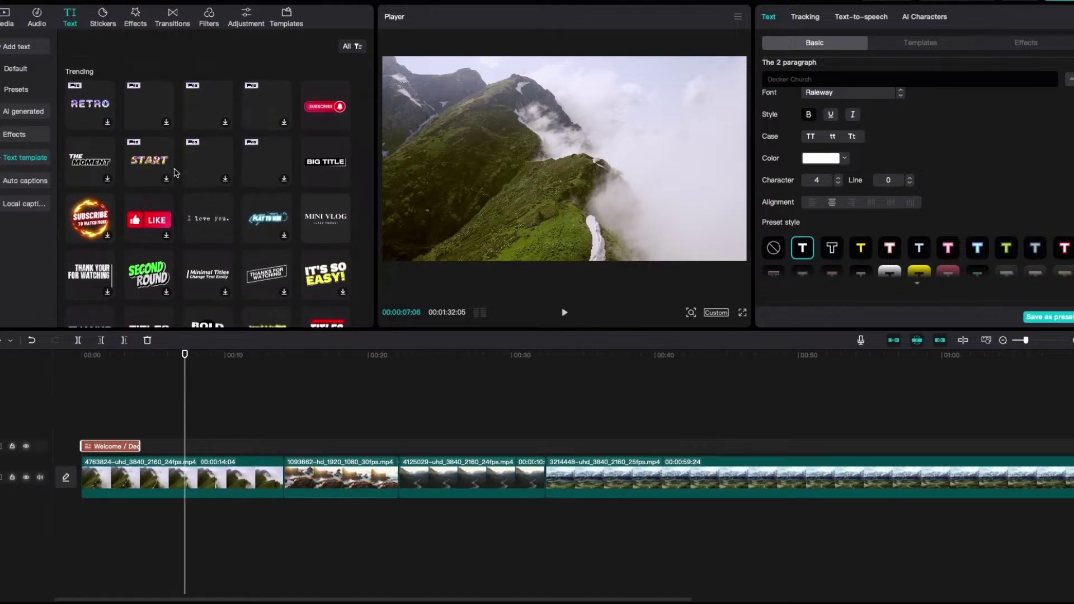
mouse_move(263, 280)
left_click_drag(260, 277, 184, 441)
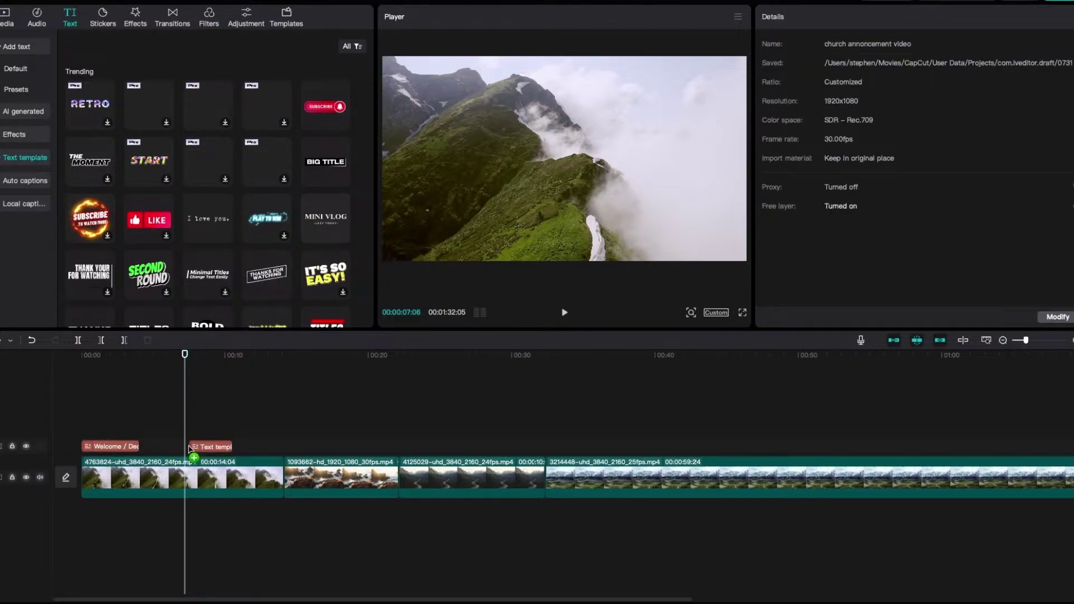
Move the new title so it starts at about five seconds
left_click(95, 357)
key("space")
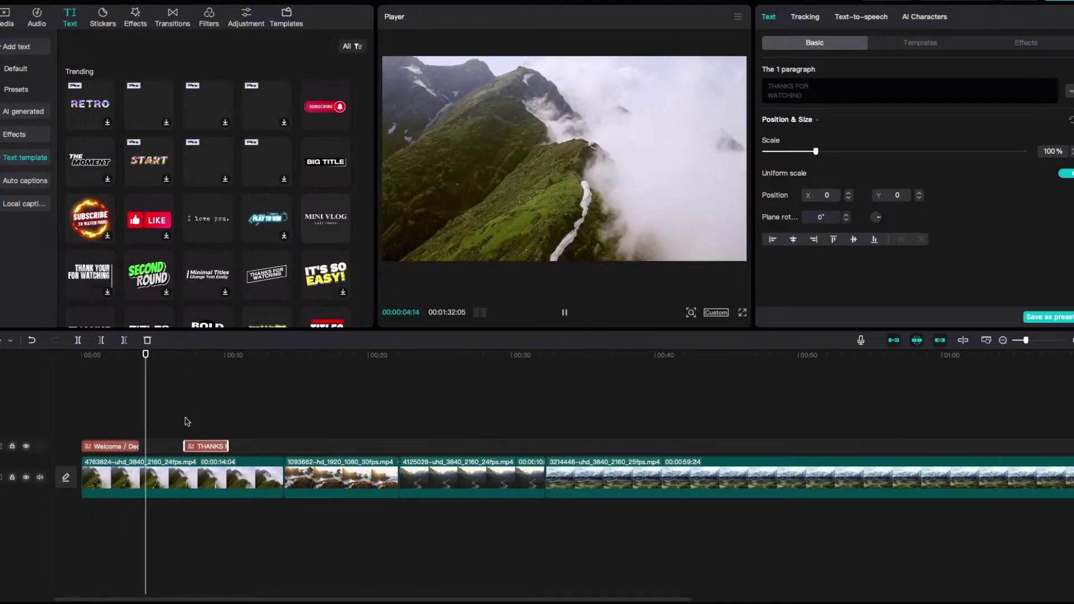
left_click(200, 447)
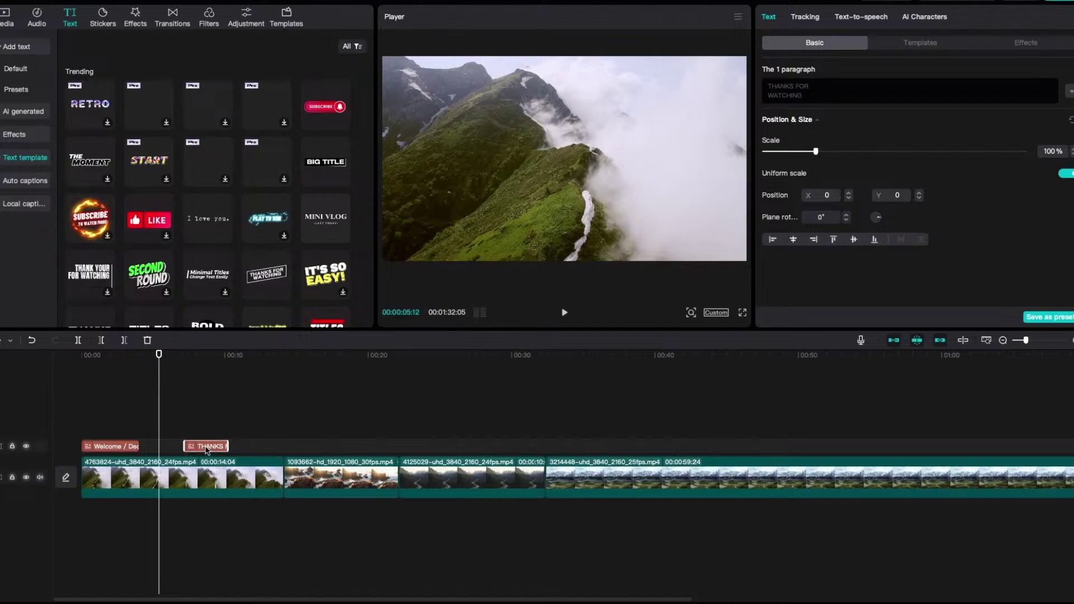
left_click_drag(206, 448, 181, 448)
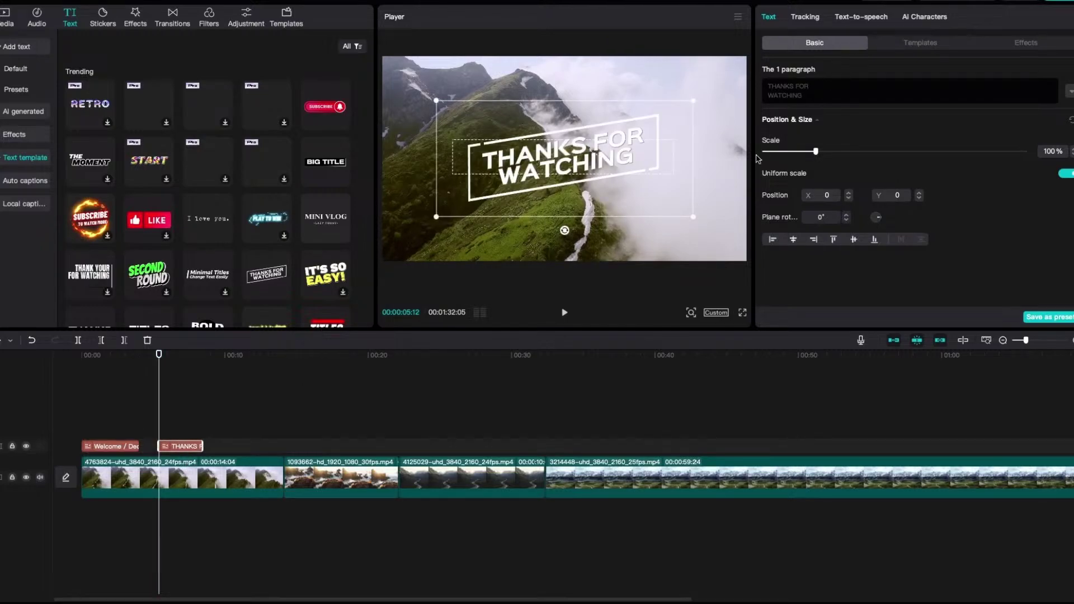
Replace the title's text with 'Church Announcements'
double_click(779, 94)
key("ctrl+a")
type("Church")
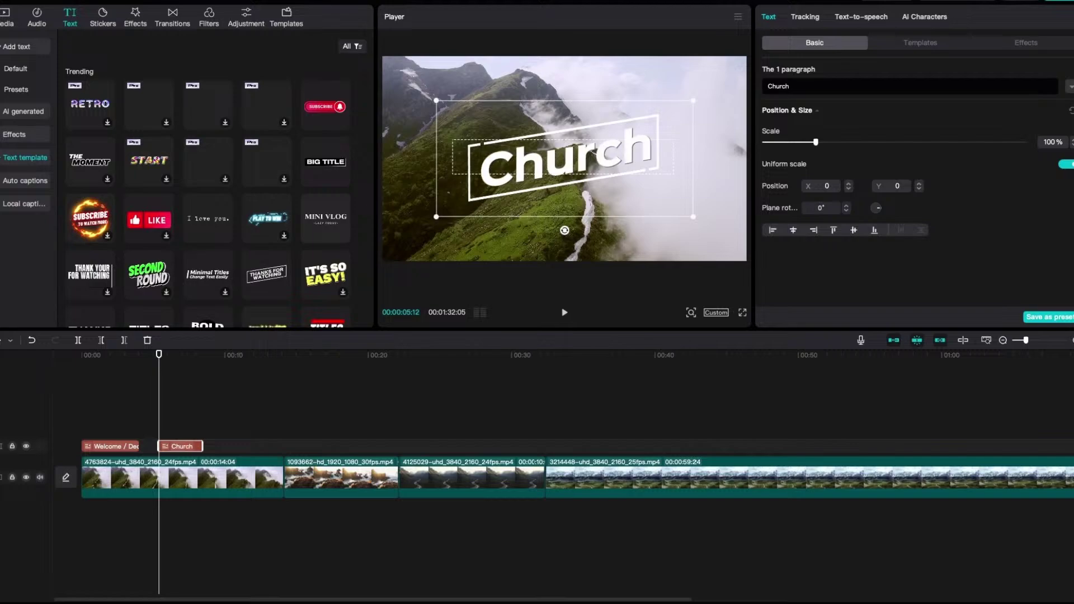
type(" Announcements")
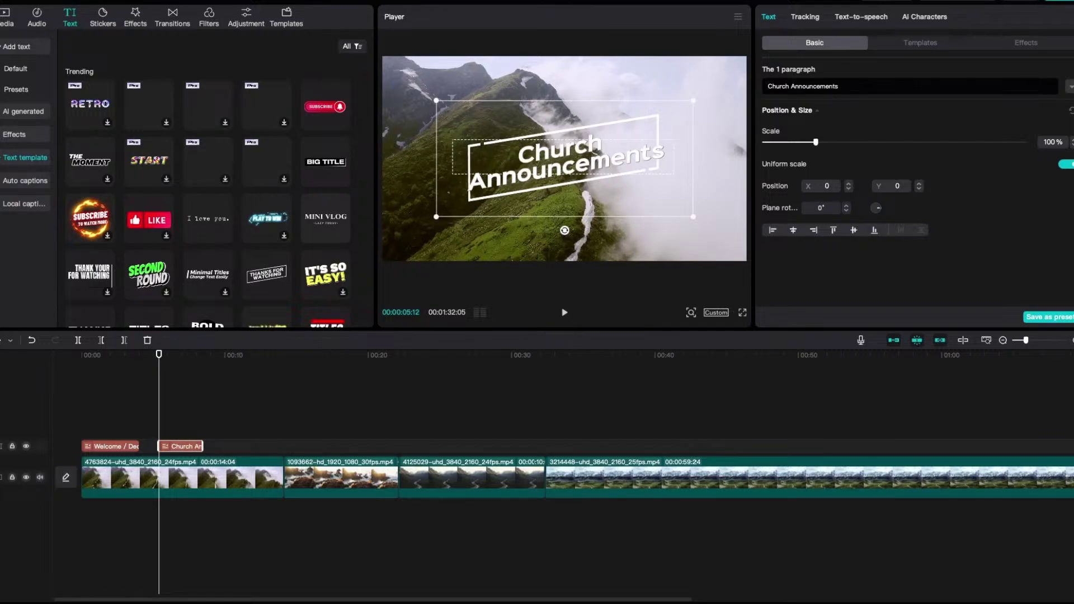
Try Freehand but set the title font to ZY Resolve, then replay from the start
left_click(825, 116)
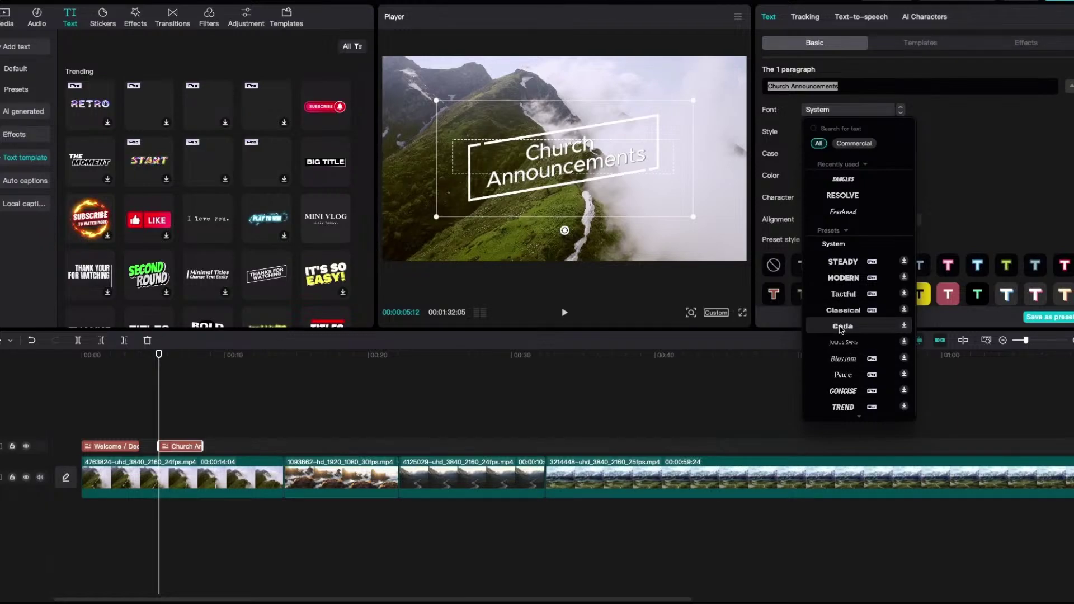
left_click(843, 195)
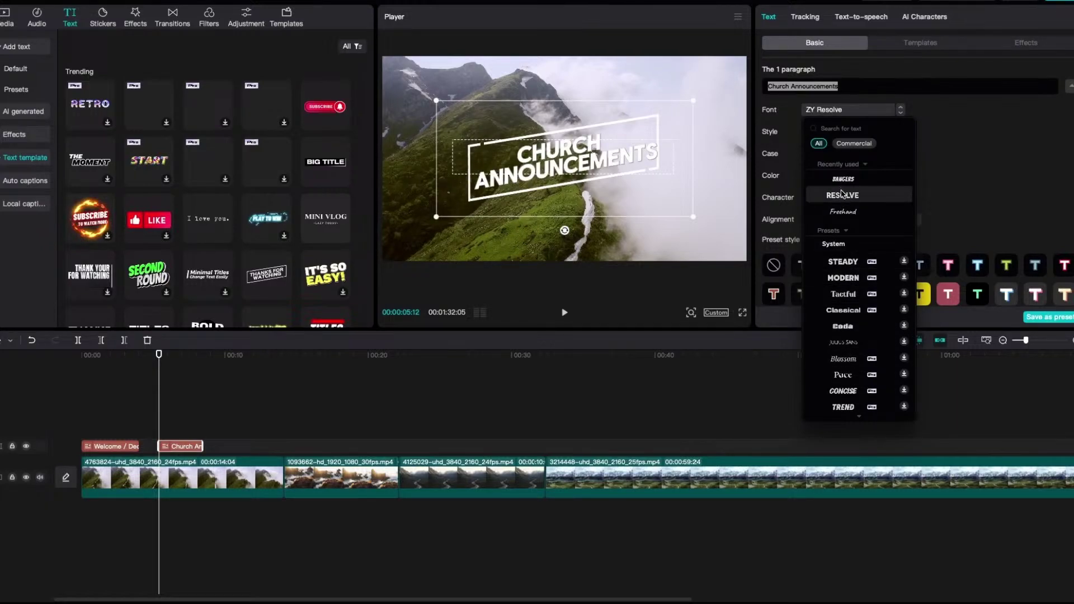
left_click(847, 211)
left_click(847, 201)
left_click(847, 203)
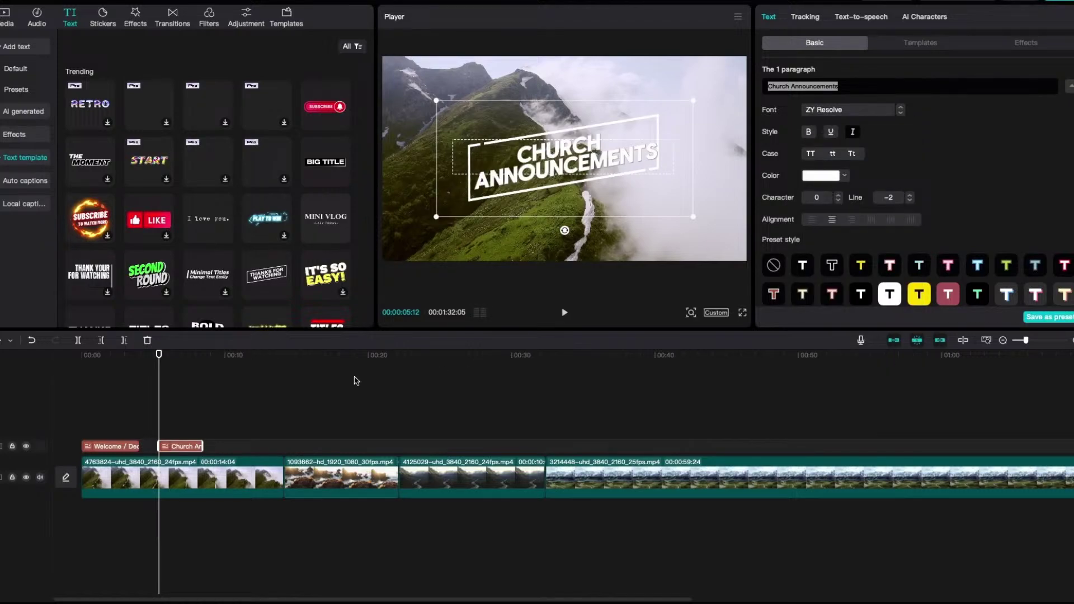
left_click_drag(155, 373, 43, 379)
key("space")
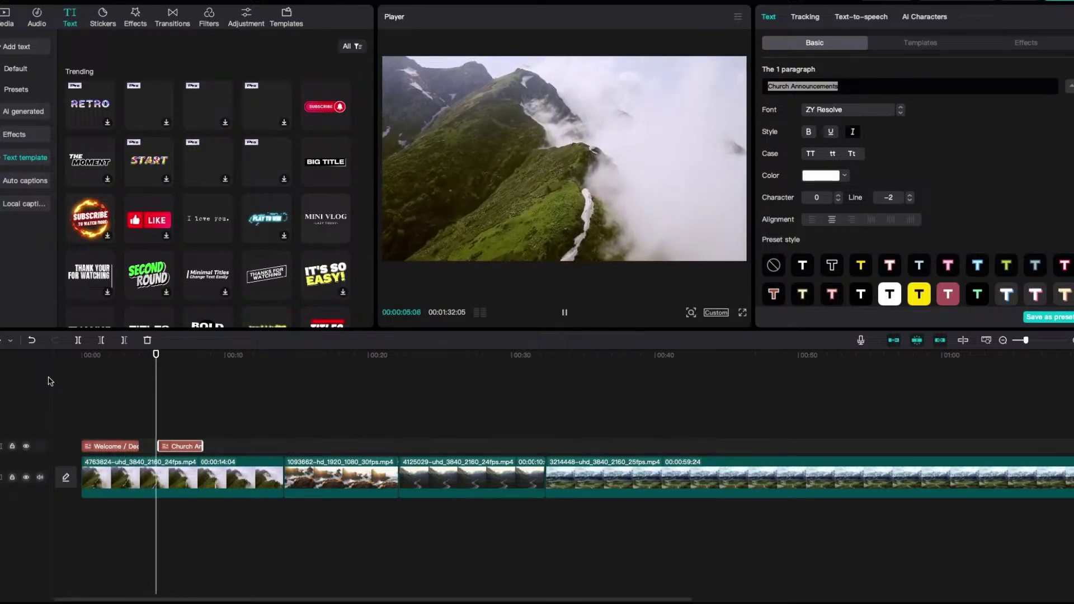
Split the first mountain clip at about ten seconds and delete the remainder
left_click(446, 241)
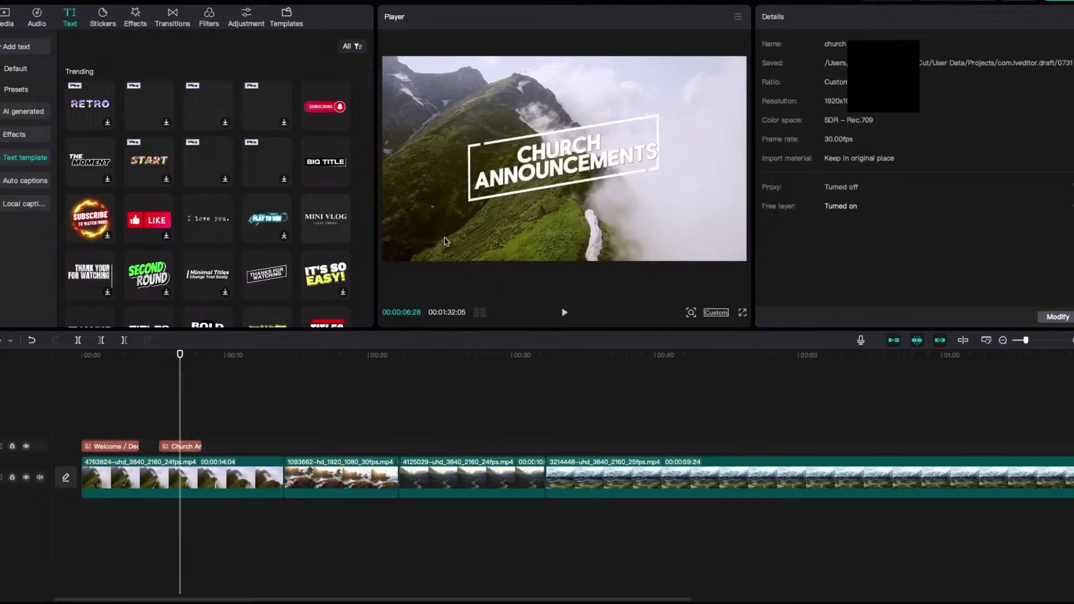
key("space")
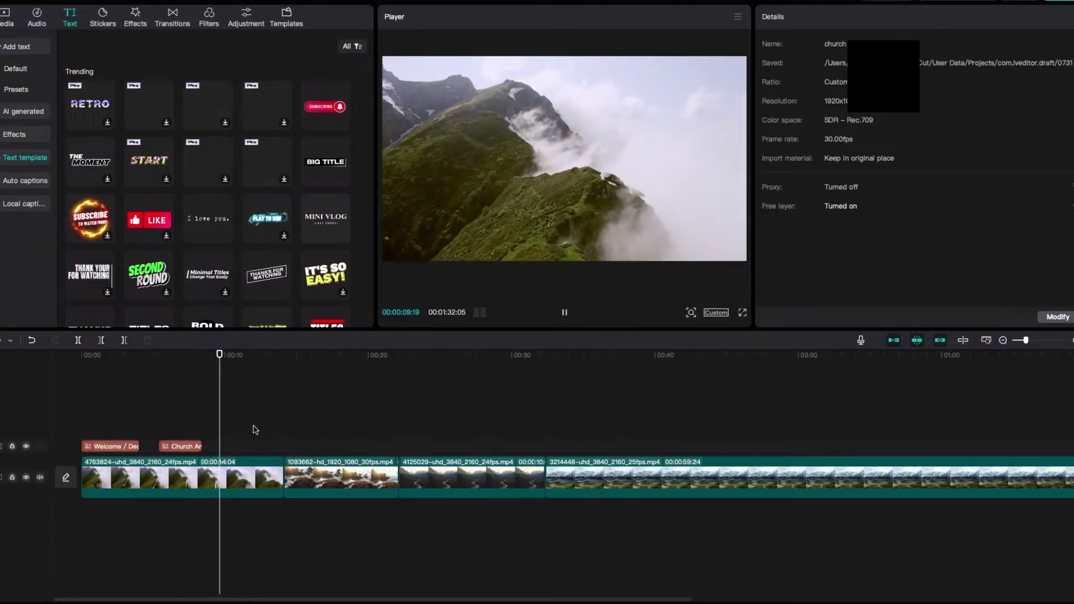
key("space")
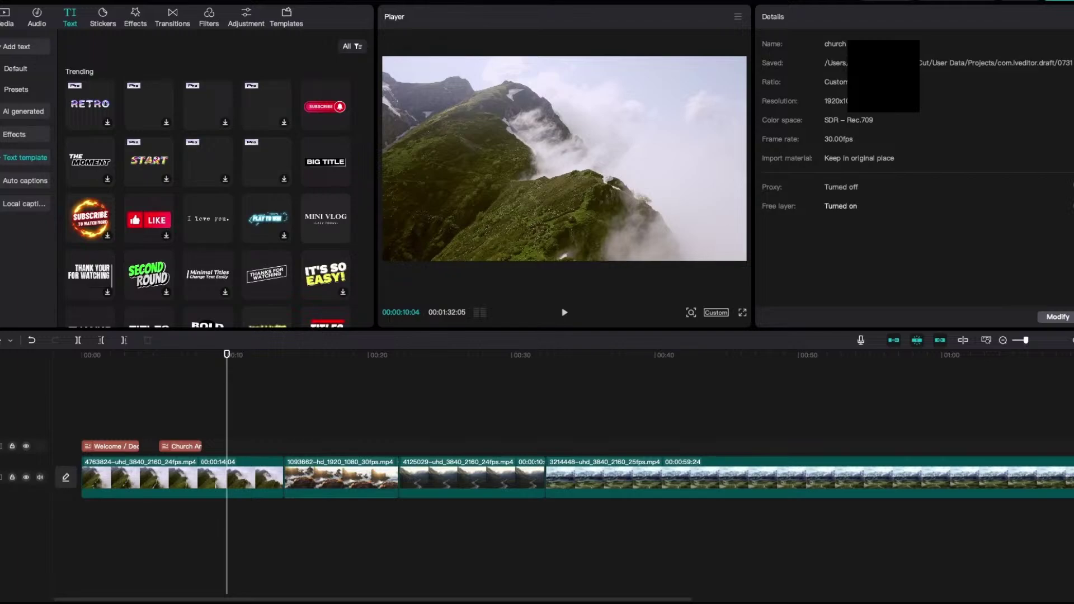
left_click(220, 480)
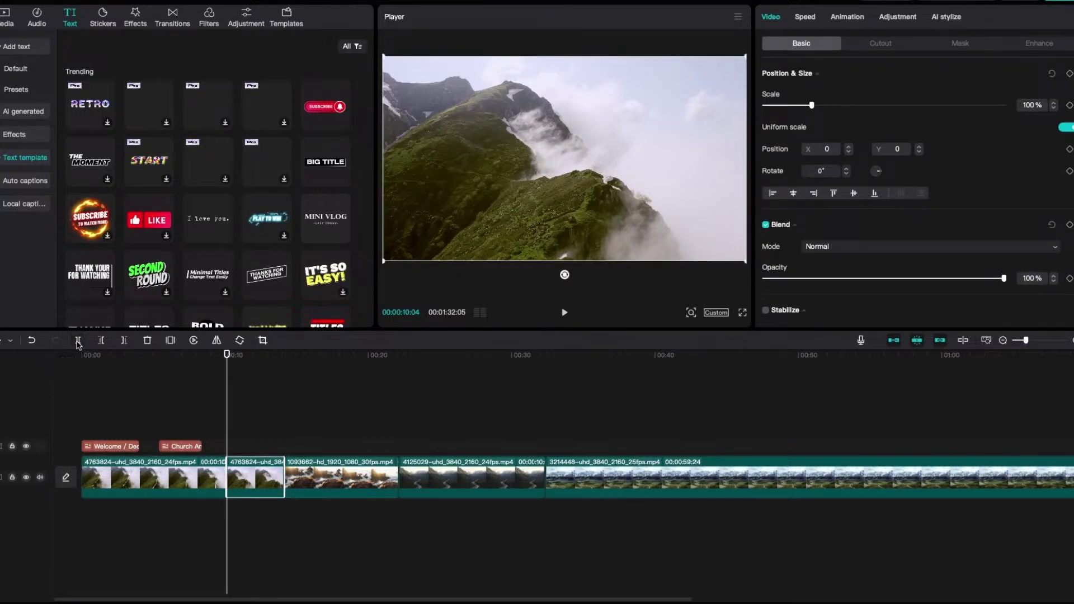
key("Delete")
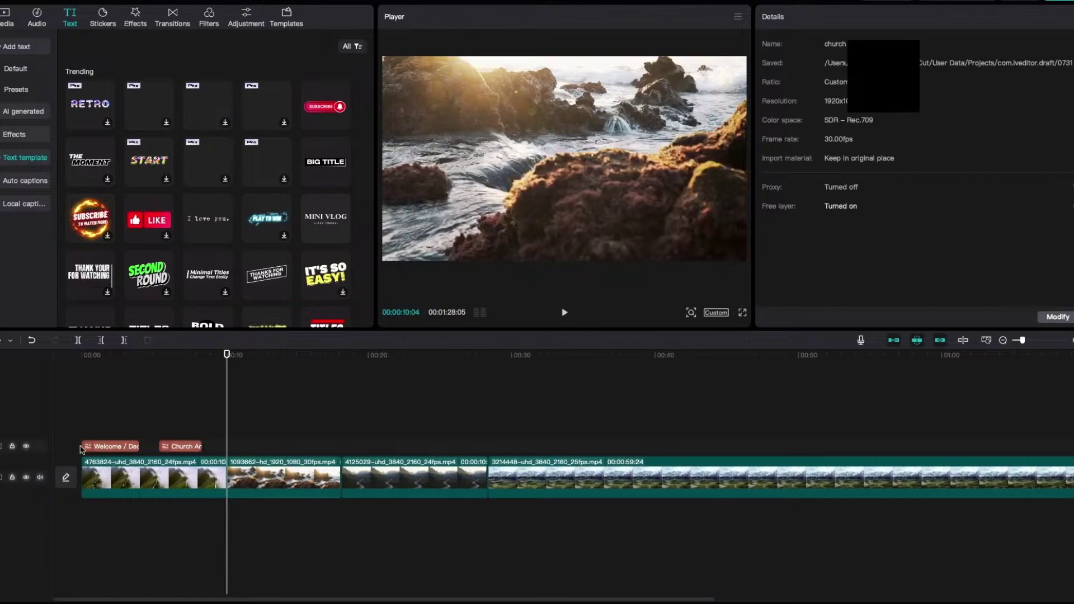
Replay from about nine seconds to check the cut
key("space")
left_click(249, 470)
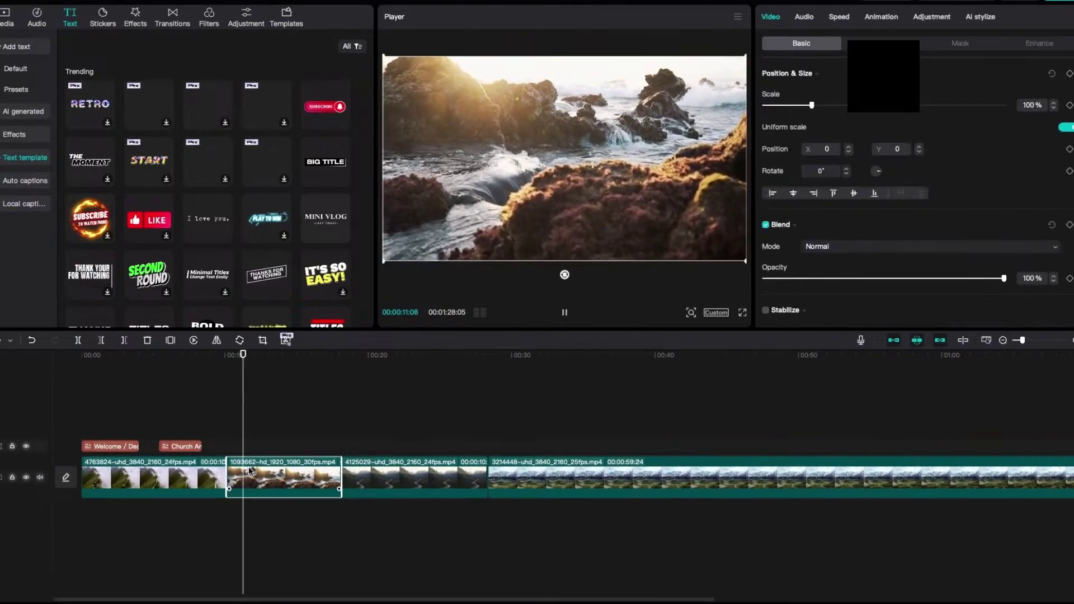
key("space")
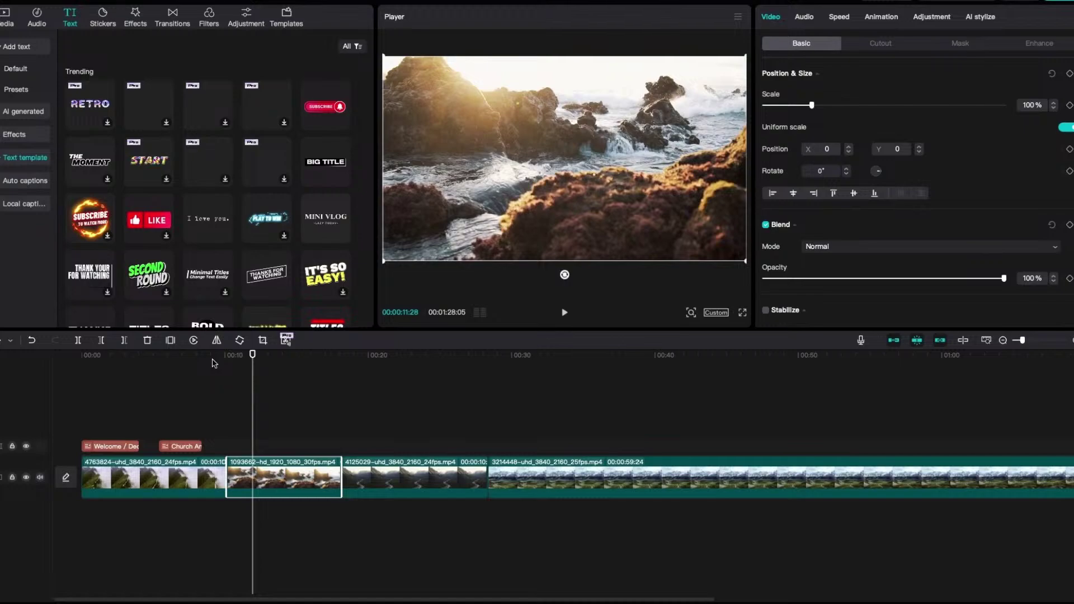
left_click(213, 363)
key("space")
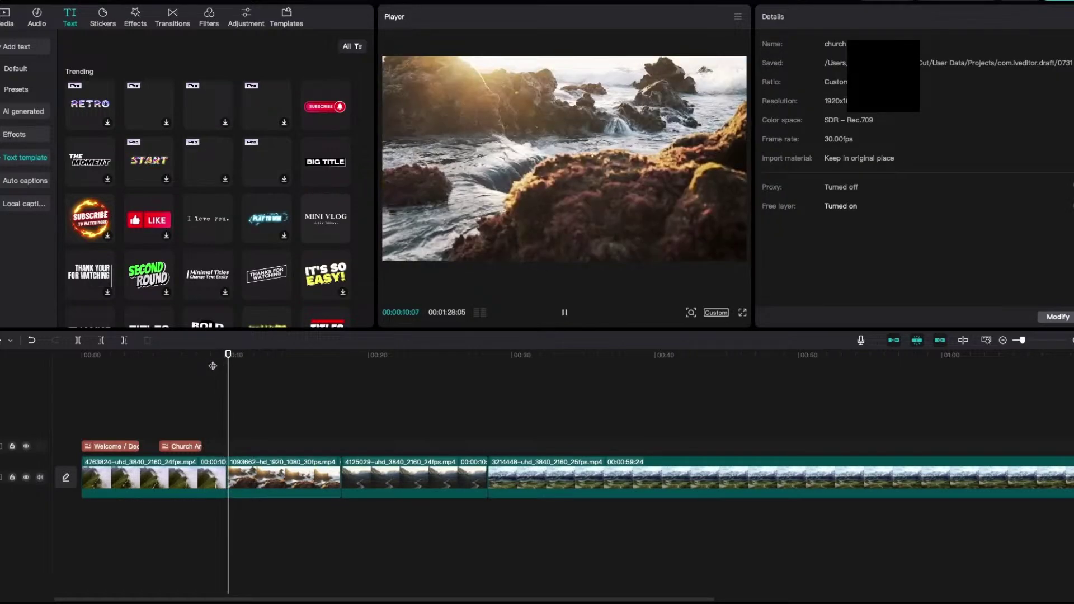
Add the Super Delicious text template at the ten-second mark
key("space")
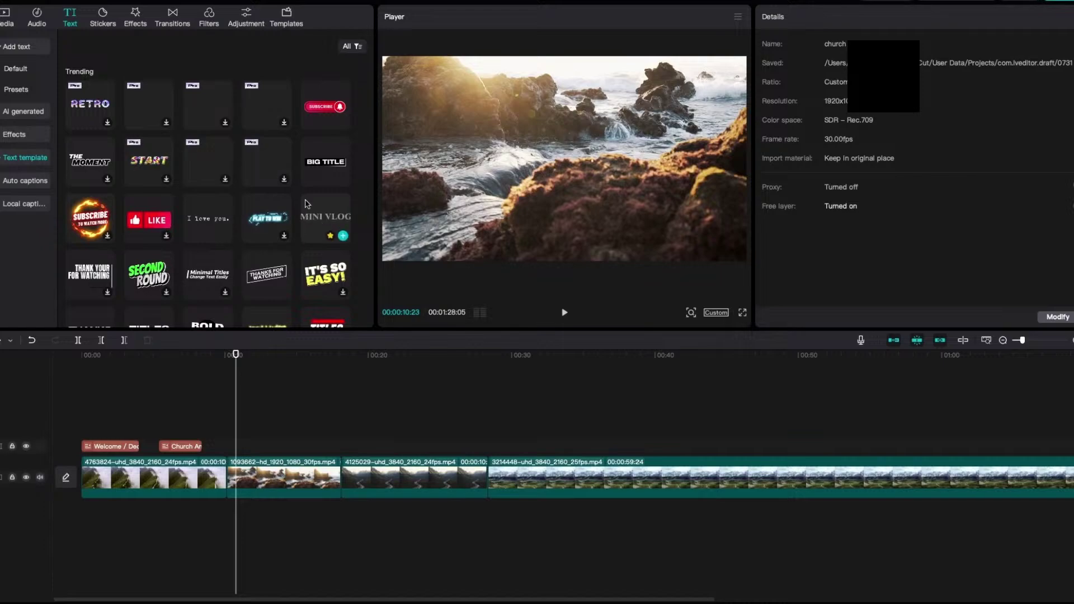
mouse_move(211, 242)
scroll(210, 242, "down", 1)
scroll(209, 241, "down", 5)
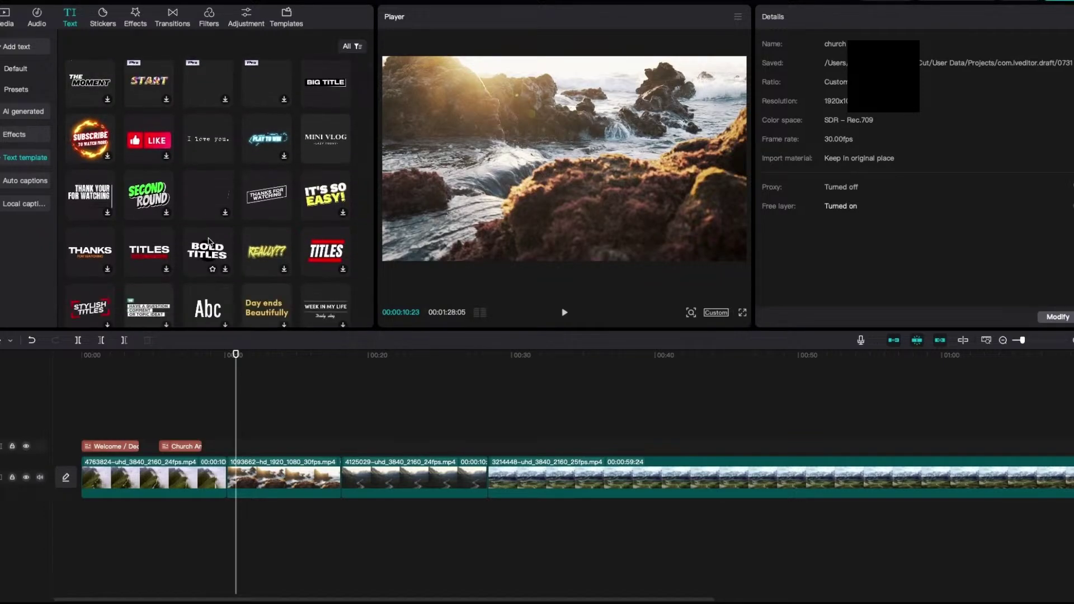
scroll(213, 246, "down", 1)
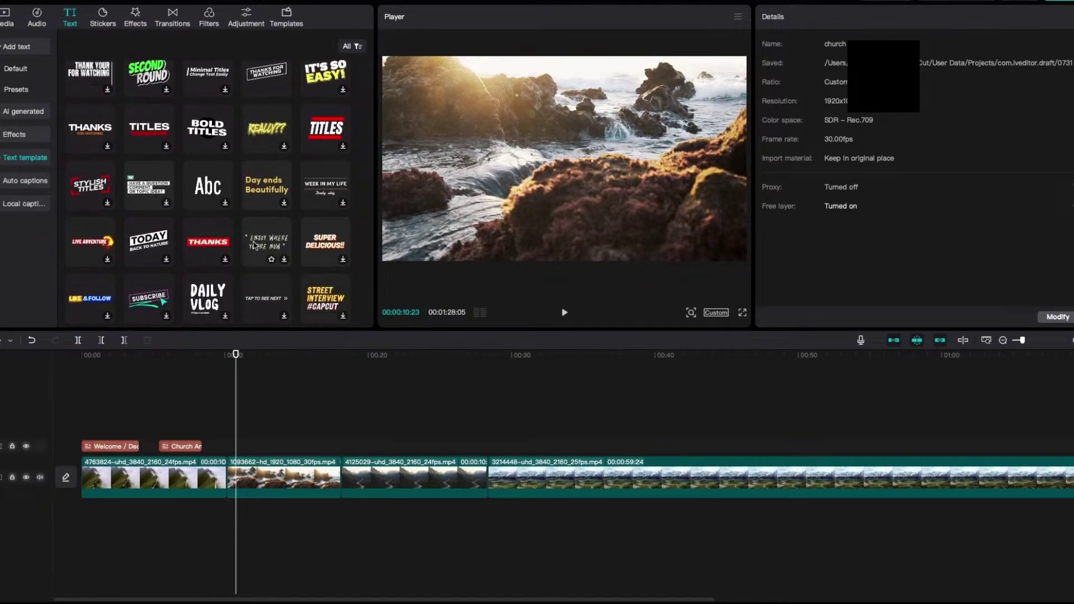
mouse_move(267, 293)
mouse_move(311, 258)
scroll(280, 280, "down", 1)
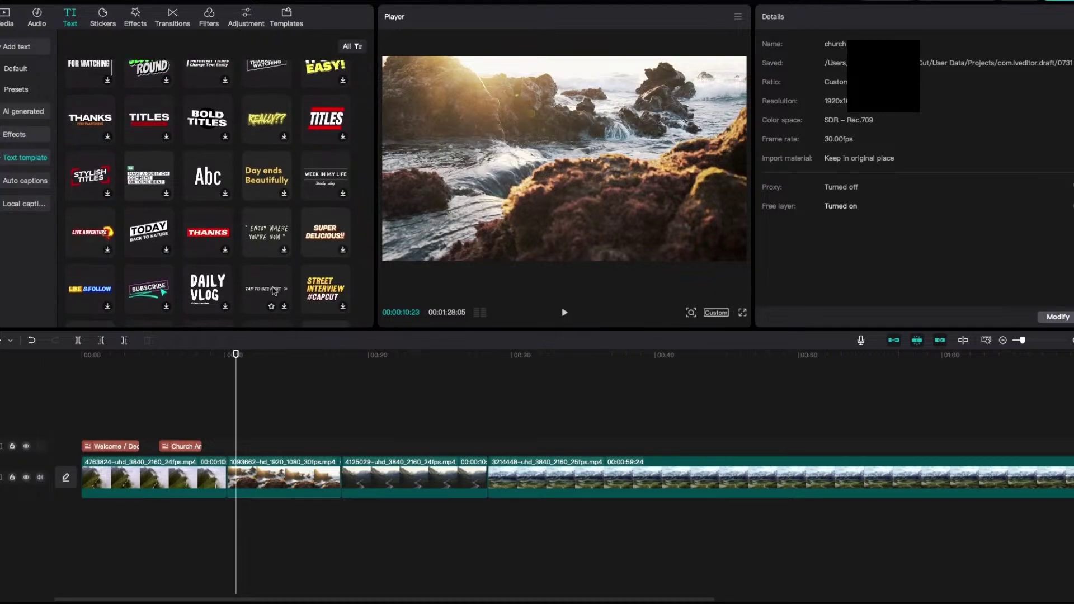
scroll(272, 291, "down", 3)
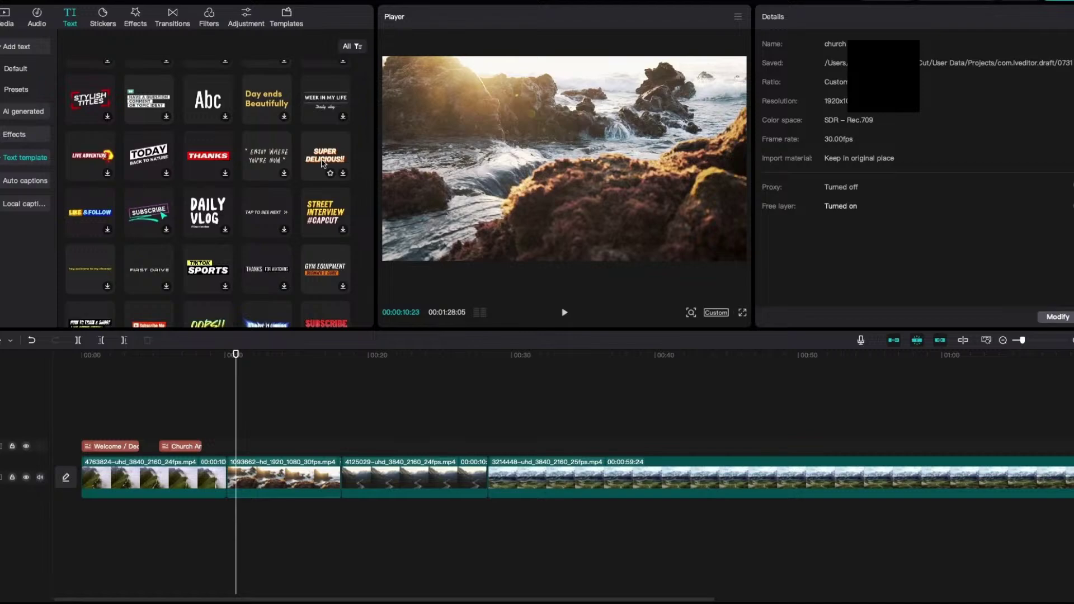
left_click_drag(323, 162, 238, 446)
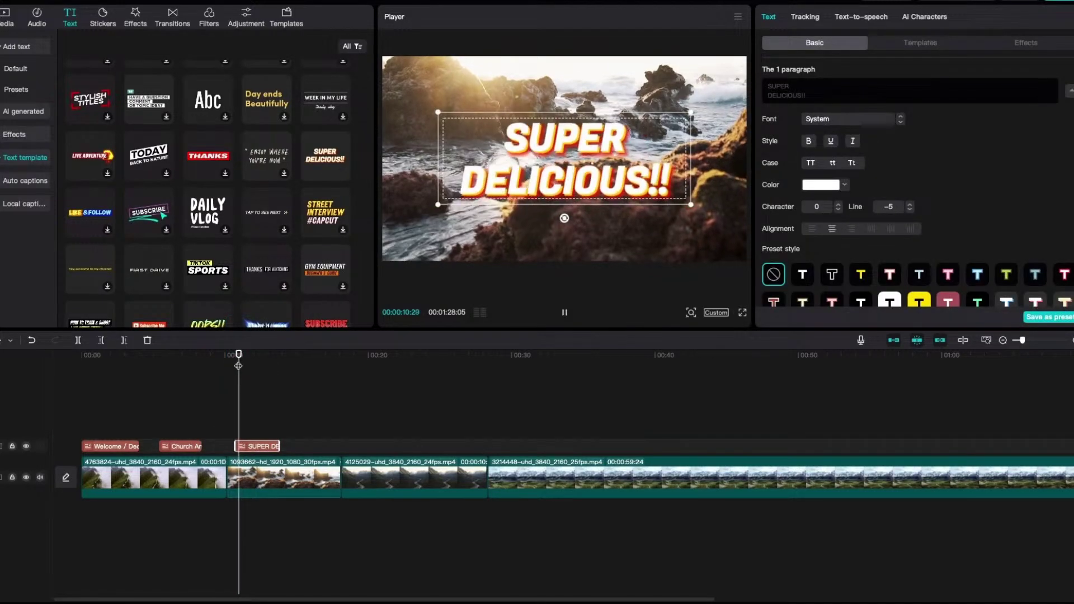
Replace the template's text with 'Sunday Services'
left_click_drag(768, 96, 798, 98)
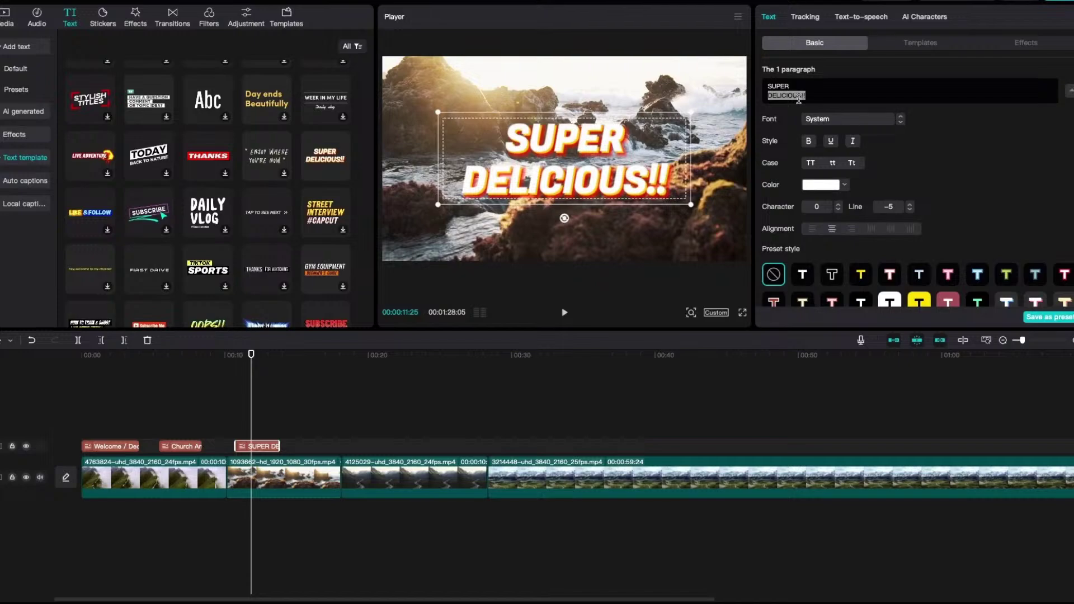
key("ctrl+a")
type("Su")
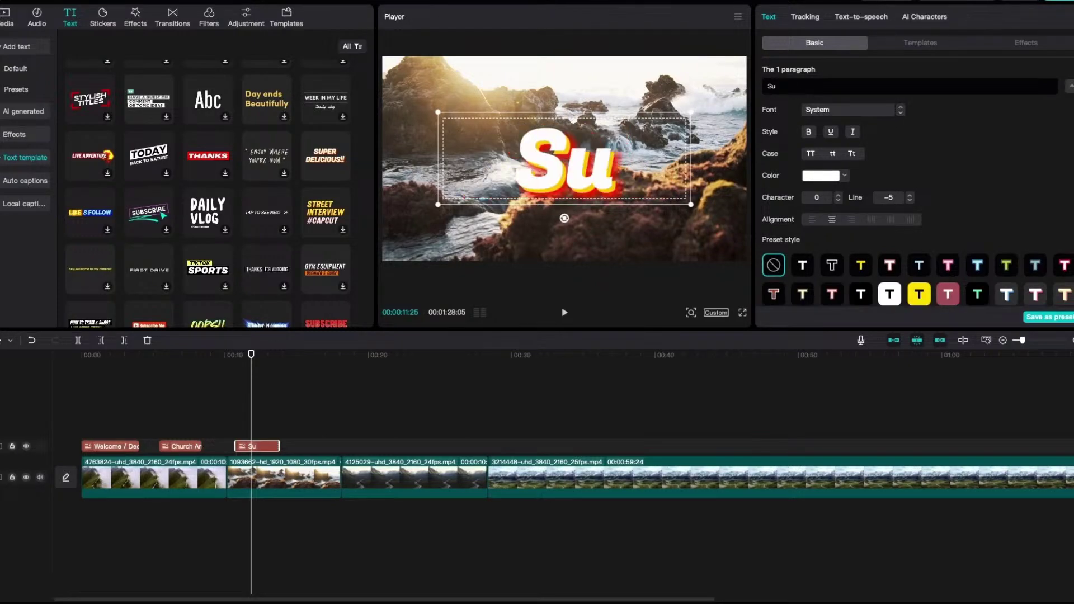
type("nday Se")
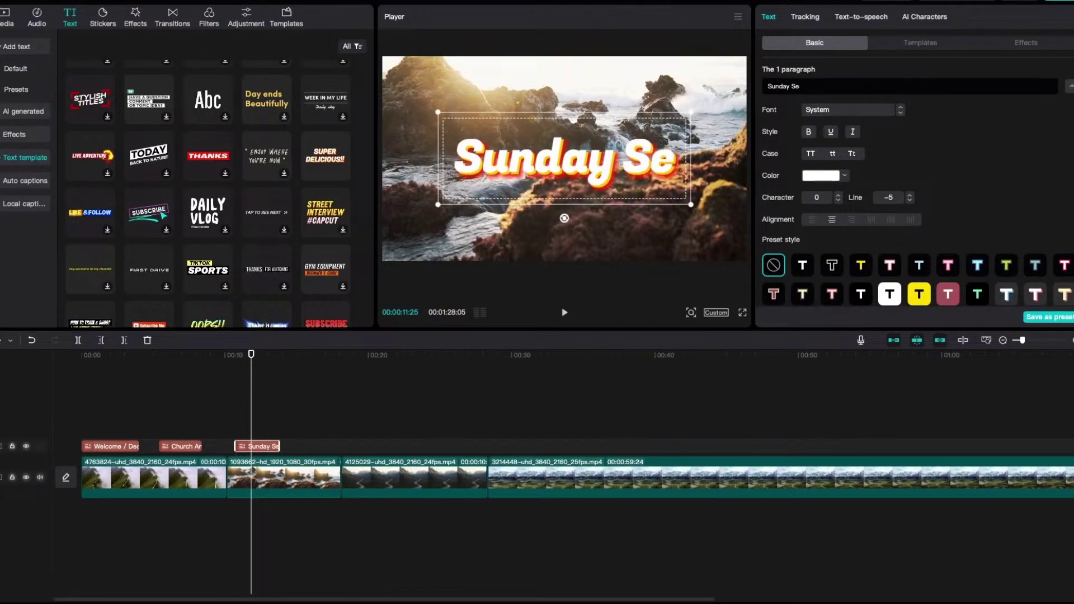
type("rvices")
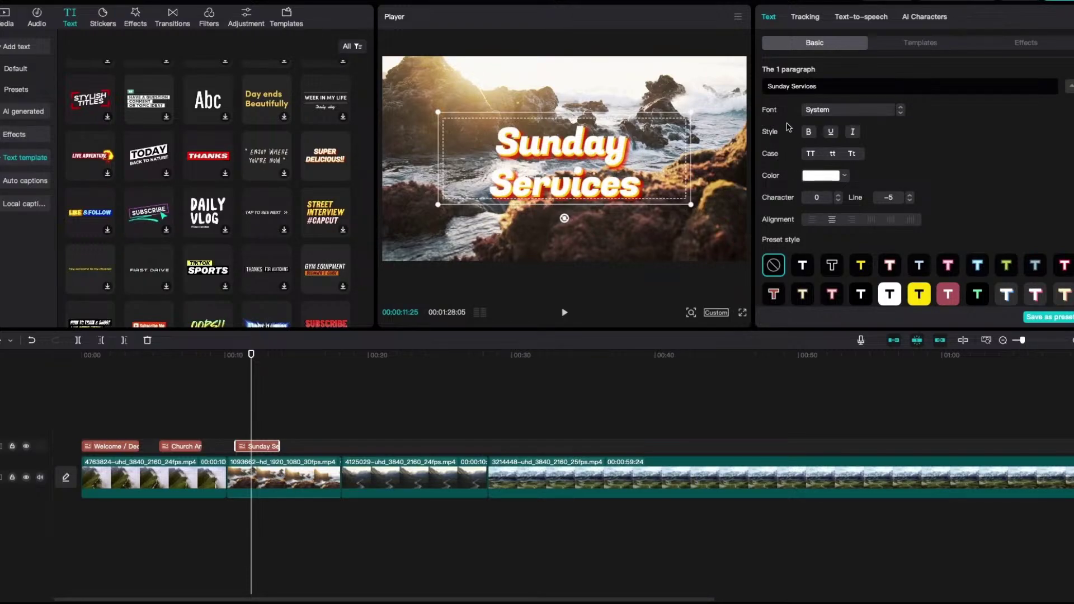
left_click(859, 101)
left_click(855, 109)
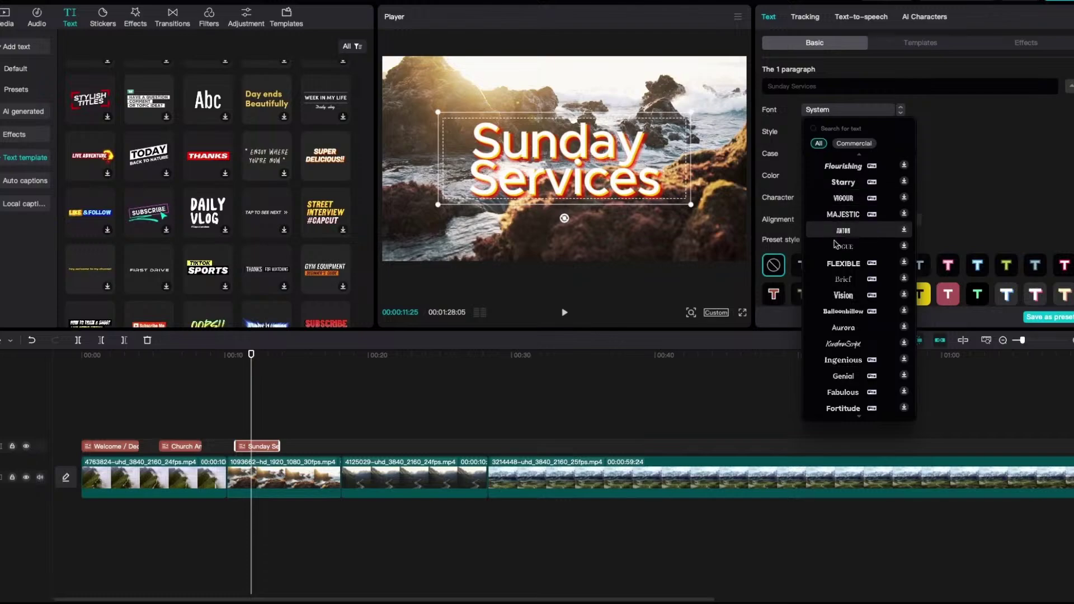
Try the Aurora font, then apply the white-text, black-outline preset style
left_click(835, 334)
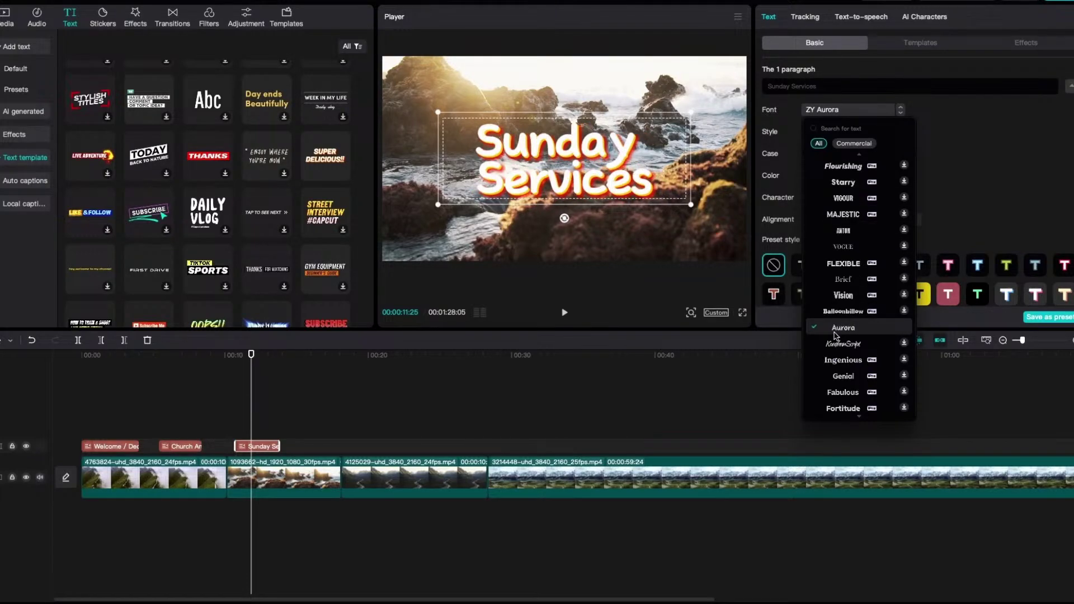
left_click(956, 200)
scroll(832, 289, "down", 10)
scroll(834, 242, "up", 2)
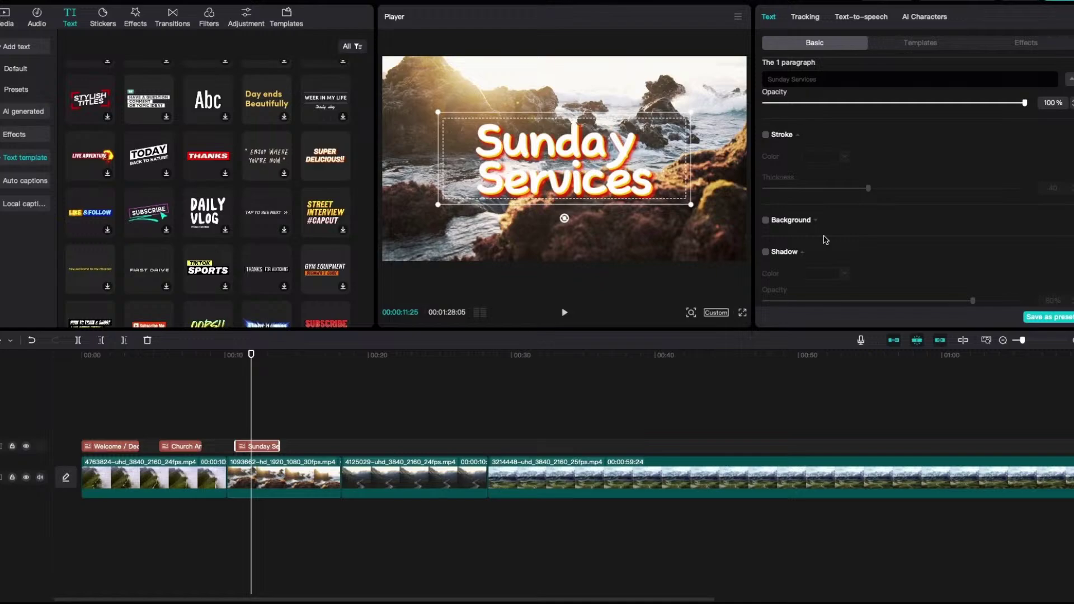
scroll(824, 239, "up", 5)
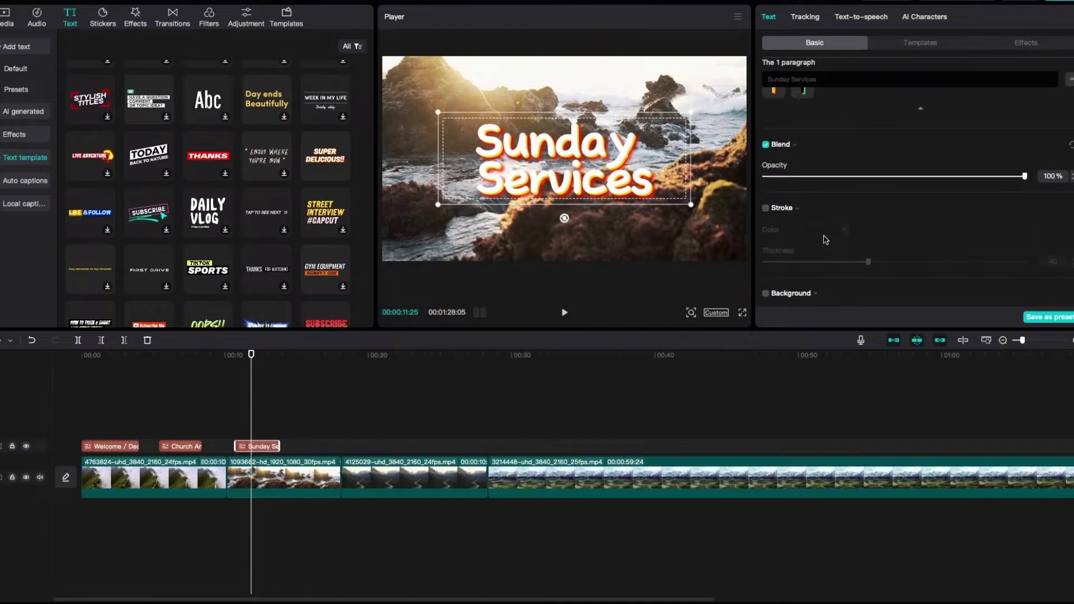
scroll(824, 240, "up", 4)
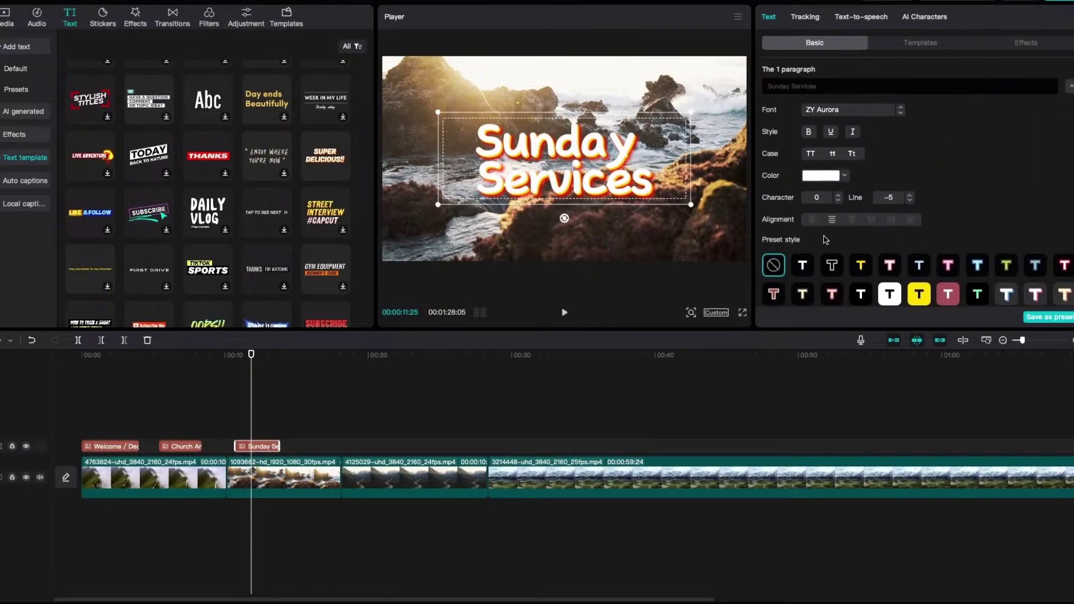
scroll(825, 239, "down", 5)
scroll(824, 239, "up", 4)
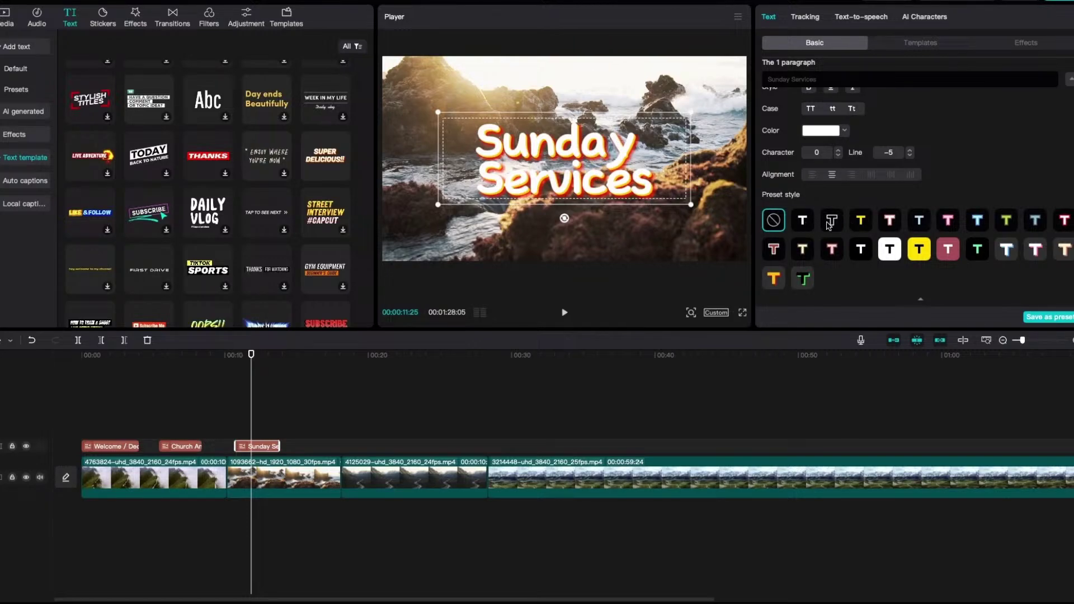
scroll(829, 225, "up", 1)
left_click(810, 261)
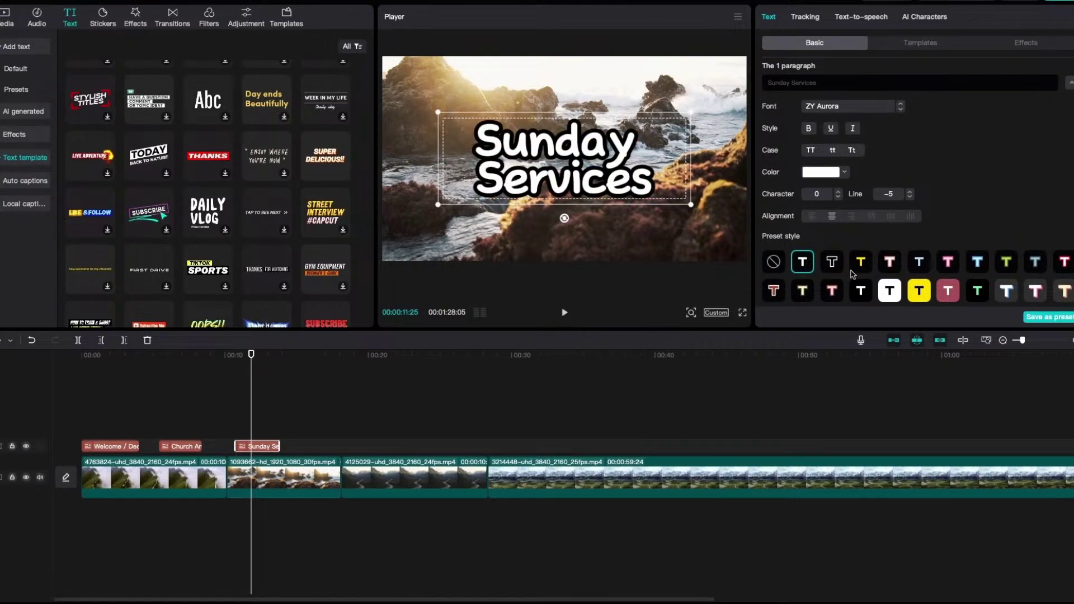
left_click(831, 265)
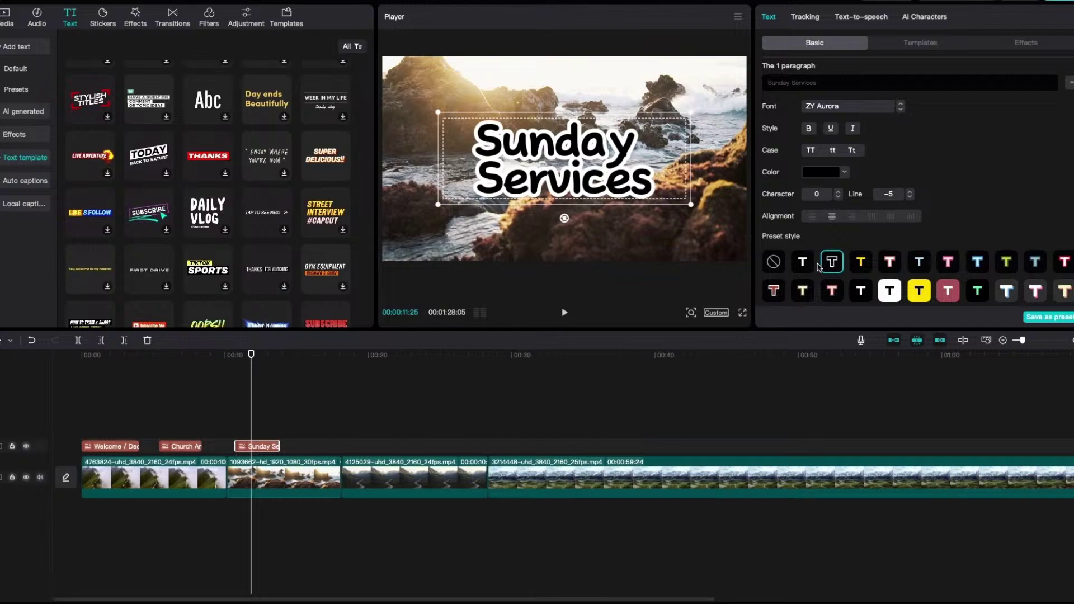
left_click(808, 264)
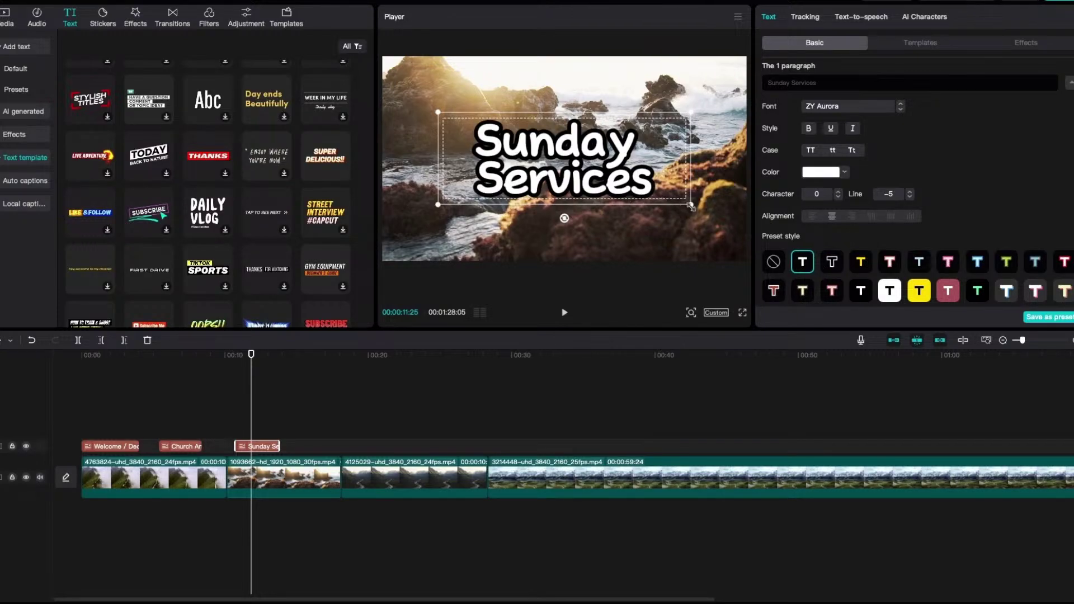
Shrink the title slightly and change its font to Serif after trying Bangers
left_click_drag(691, 207, 661, 197)
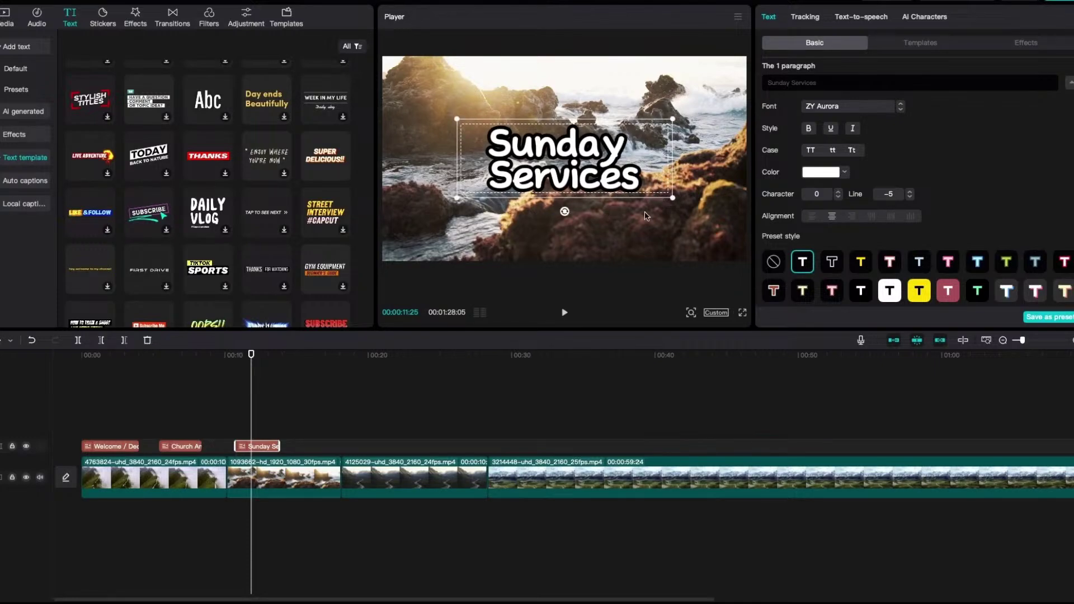
scroll(900, 187, "up", 1)
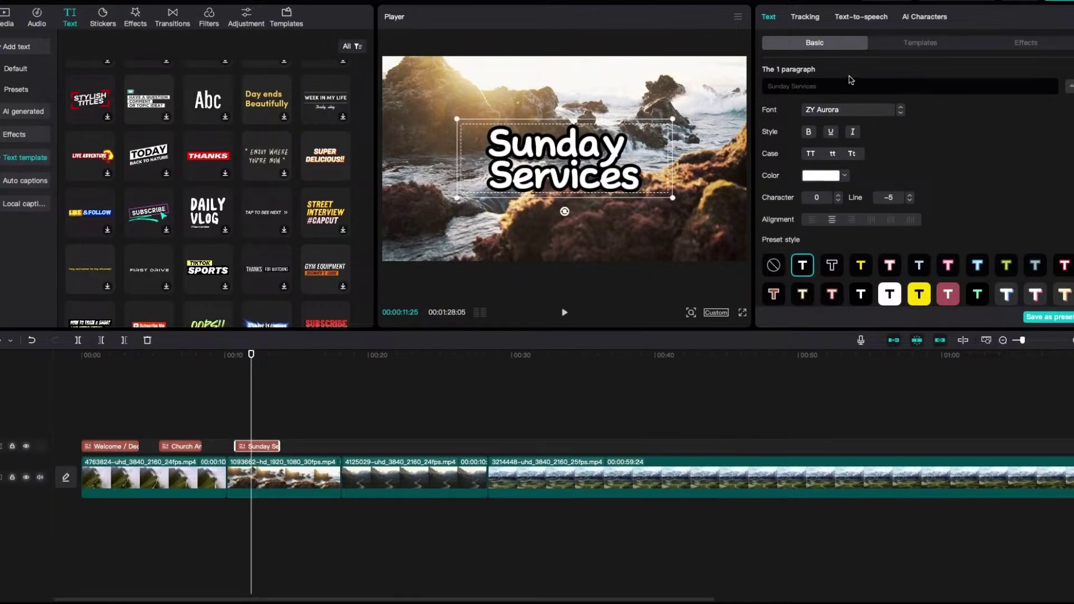
left_click(833, 112)
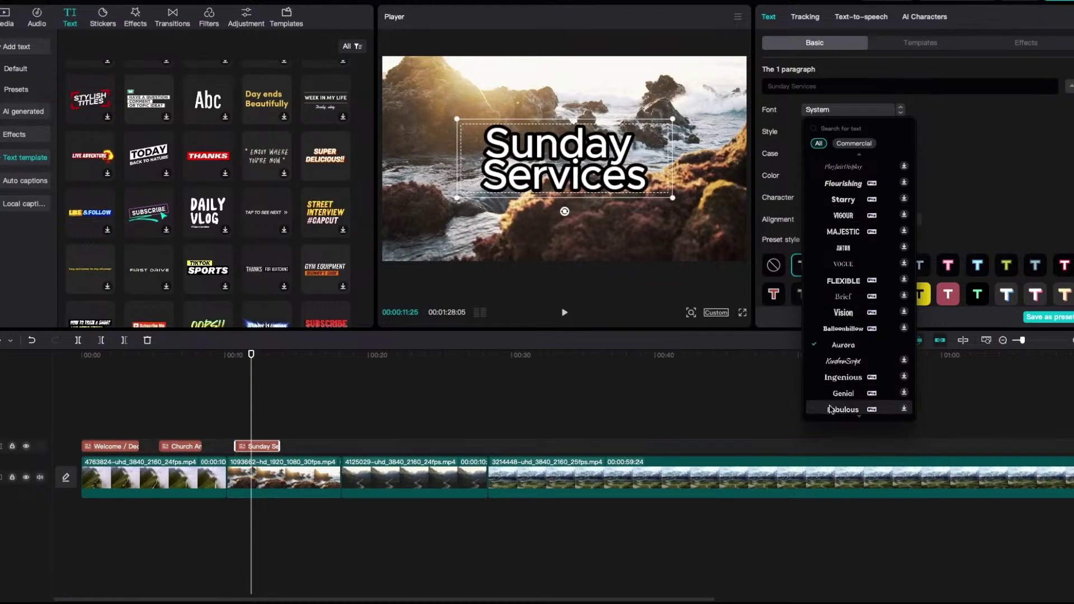
scroll(839, 398, "down", 2)
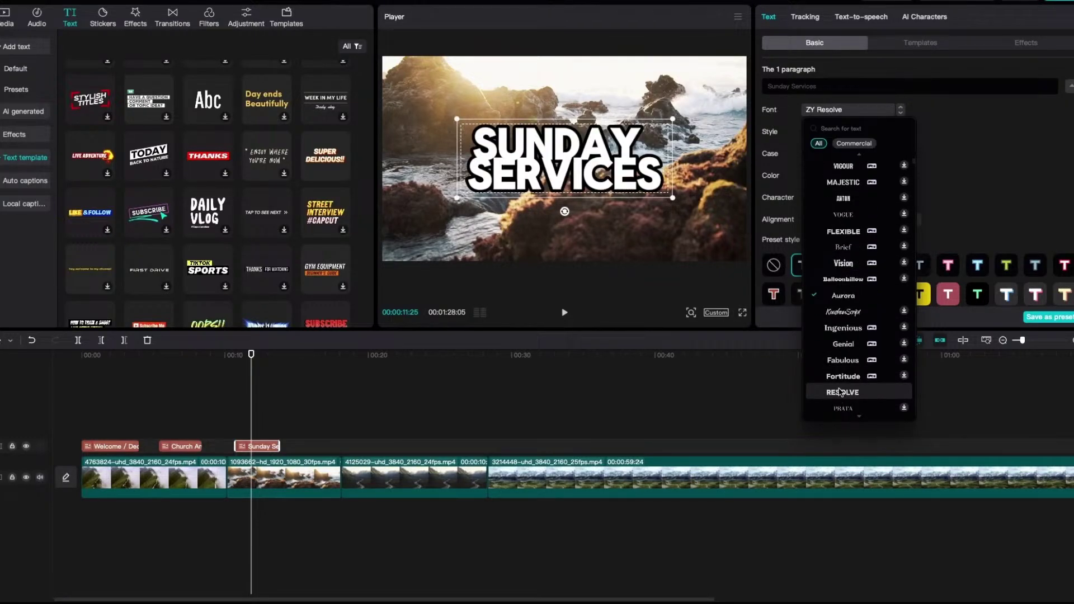
scroll(839, 386, "down", 5)
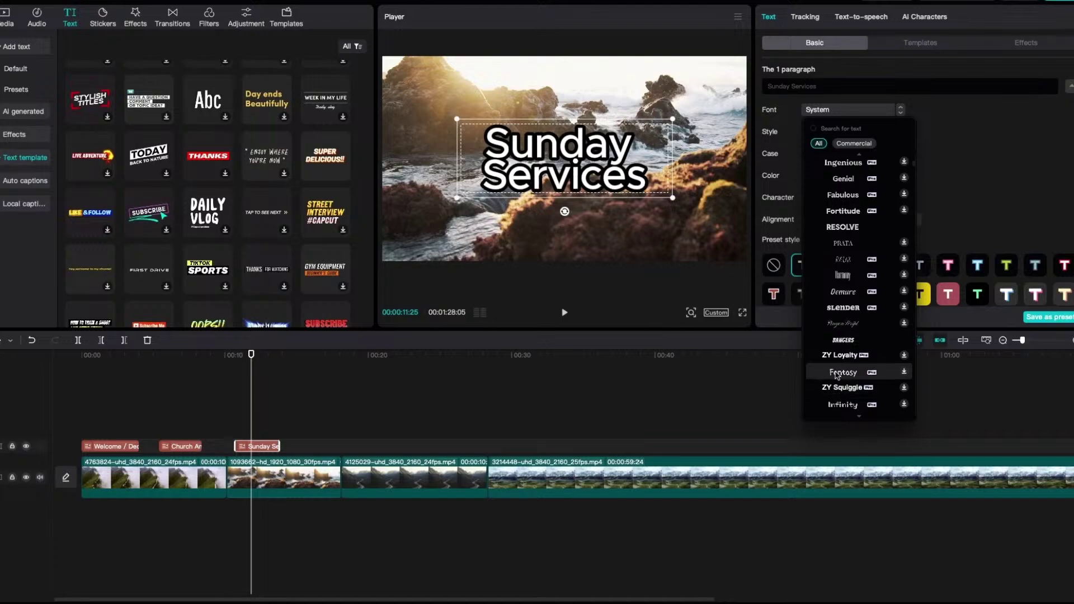
left_click(841, 338)
scroll(842, 341, "down", 3)
scroll(836, 353, "down", 3)
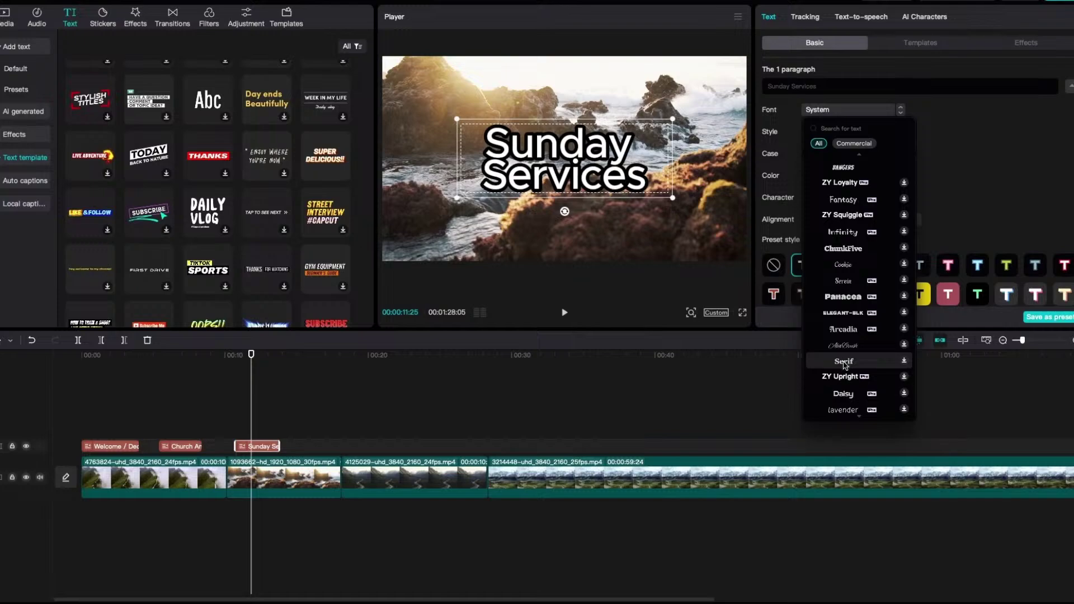
left_click(844, 363)
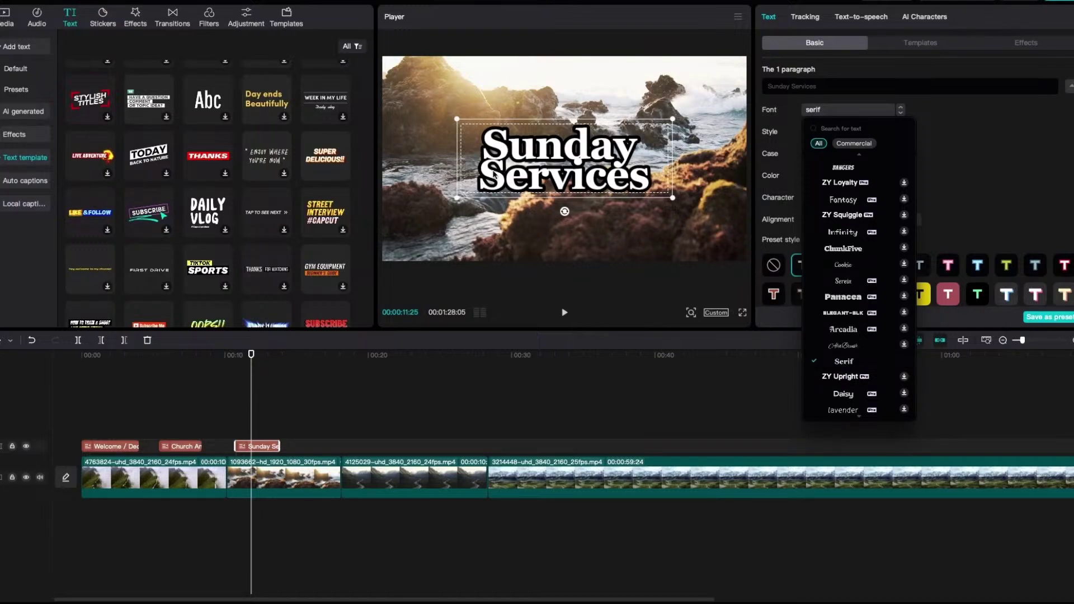
key("Escape")
Set the title's line spacing to 1
left_click(910, 195)
left_click(910, 195)
left_click(910, 195)
left_click(910, 195)
left_click(910, 196)
left_click(910, 201)
left_click(910, 200)
left_click(910, 201)
Raise the Sunday Services title and place a new text clip below it
left_click_drag(554, 183, 558, 144)
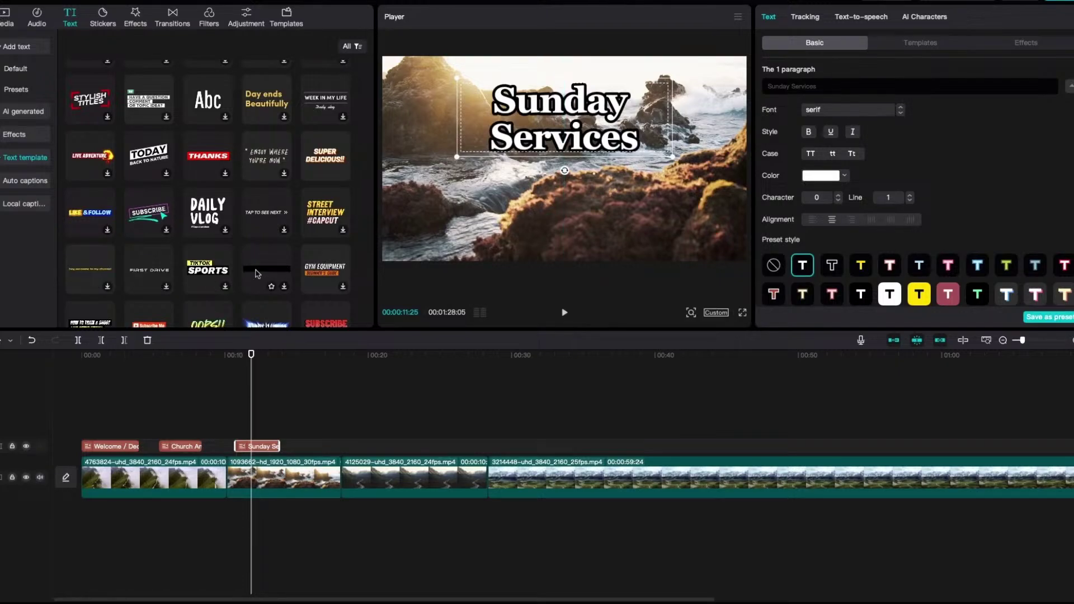
left_click_drag(256, 264, 237, 432)
left_click(236, 356)
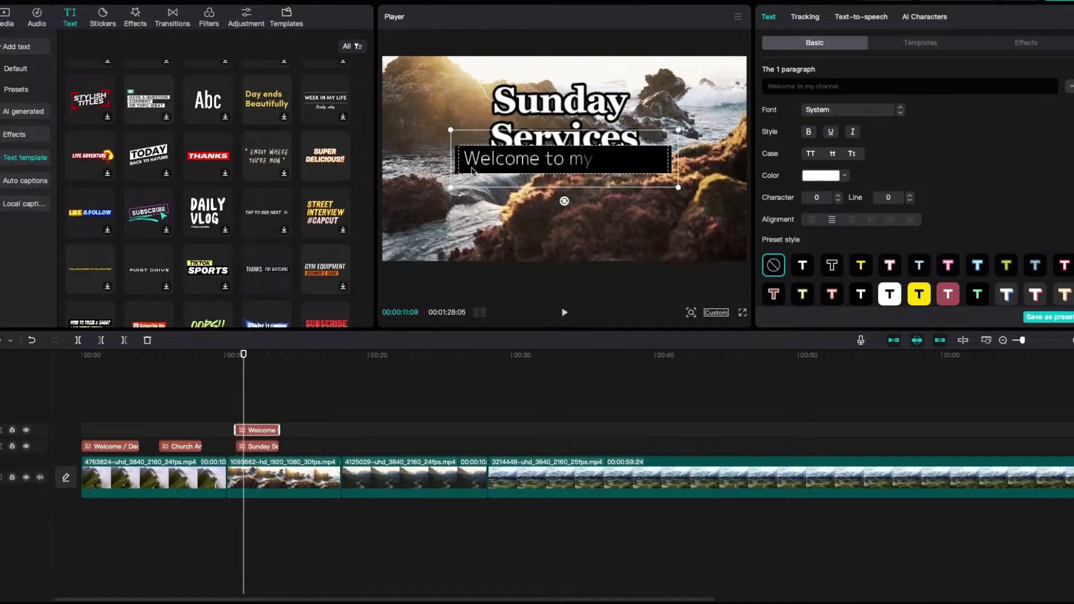
left_click_drag(551, 168, 552, 211)
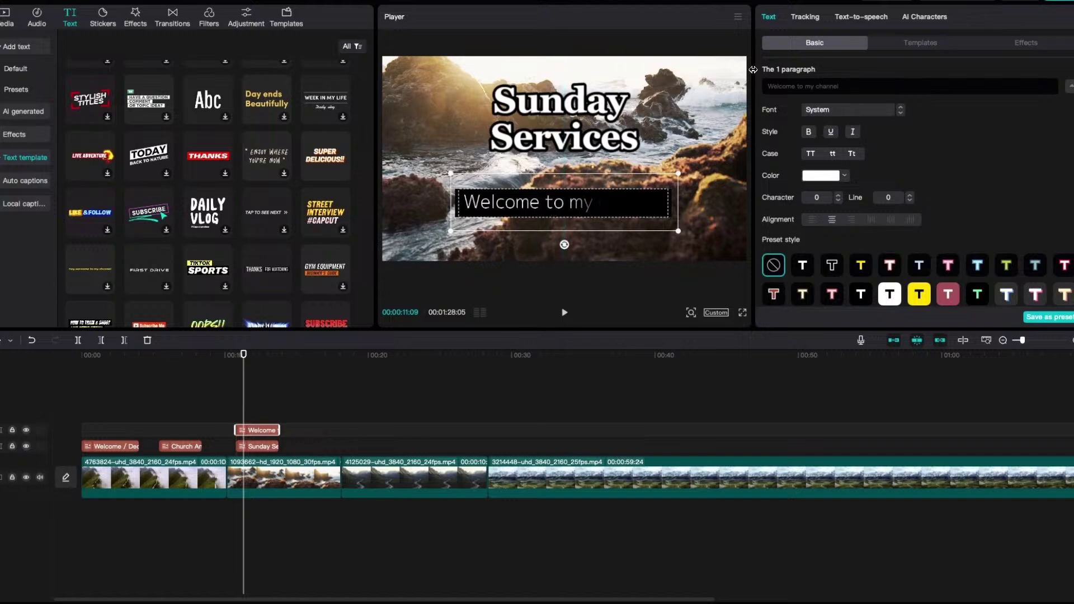
Replace the new clip's text with 'Every Sundays at 11am'
double_click(825, 86)
key("ctrl+a")
type("Every S")
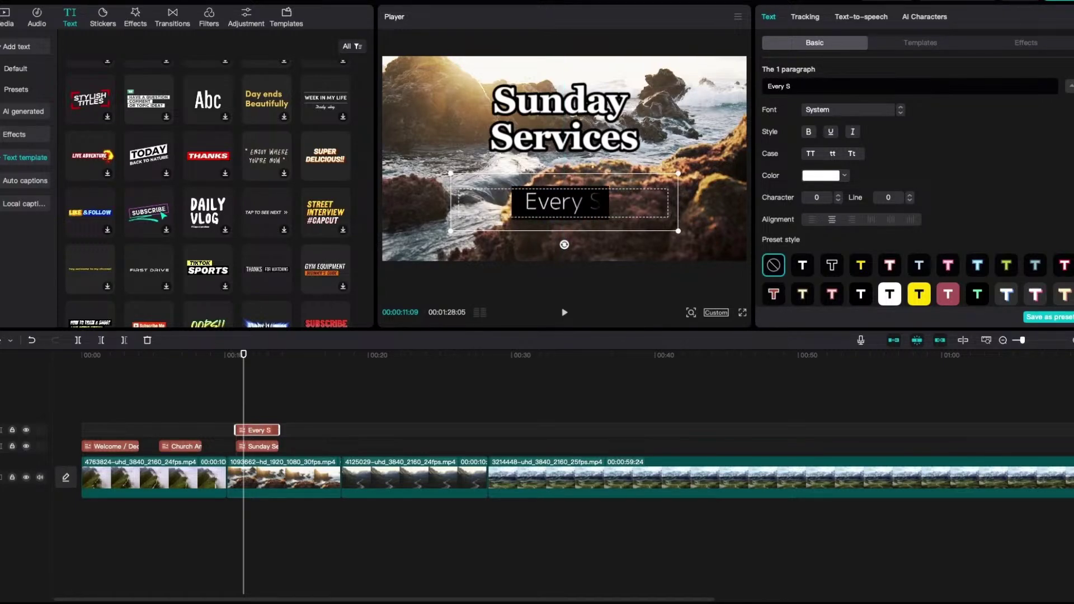
type("undays at")
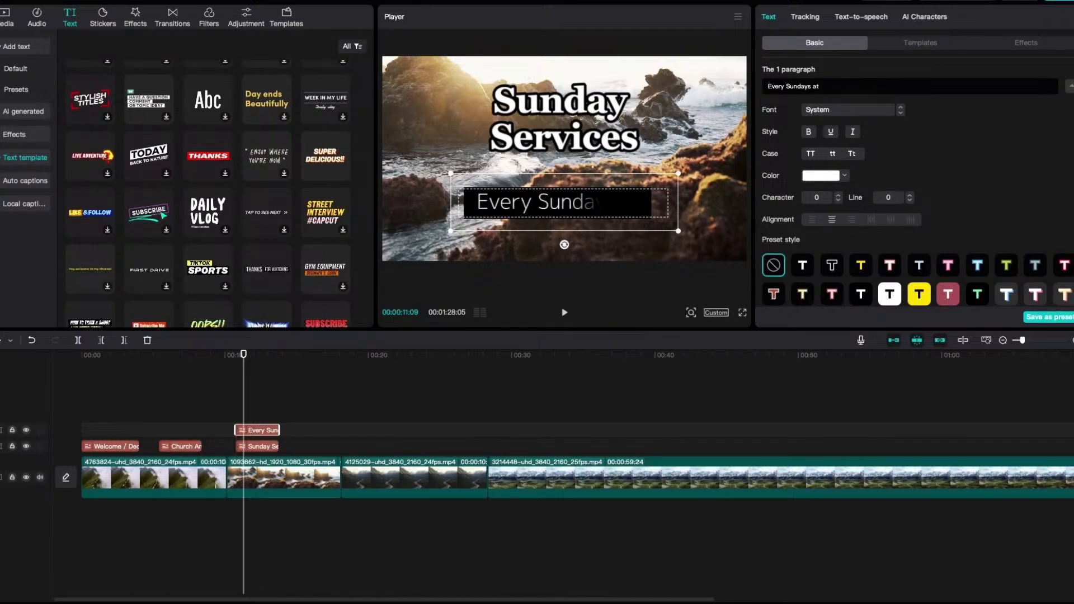
type("11am")
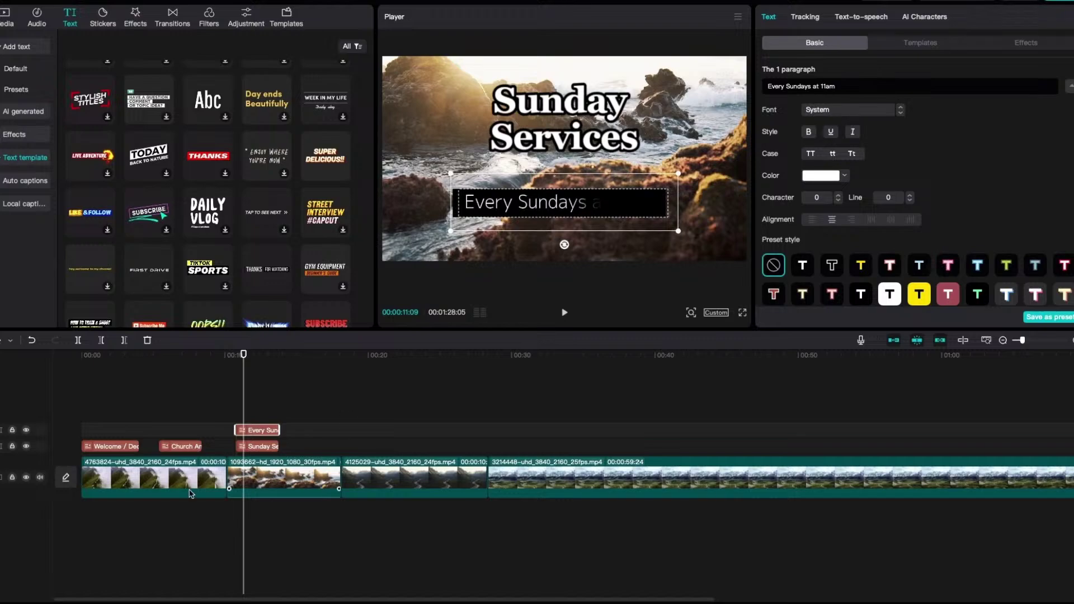
Extend both Sunday Services text clips to the playhead near 17 seconds
left_click(230, 356)
key("space")
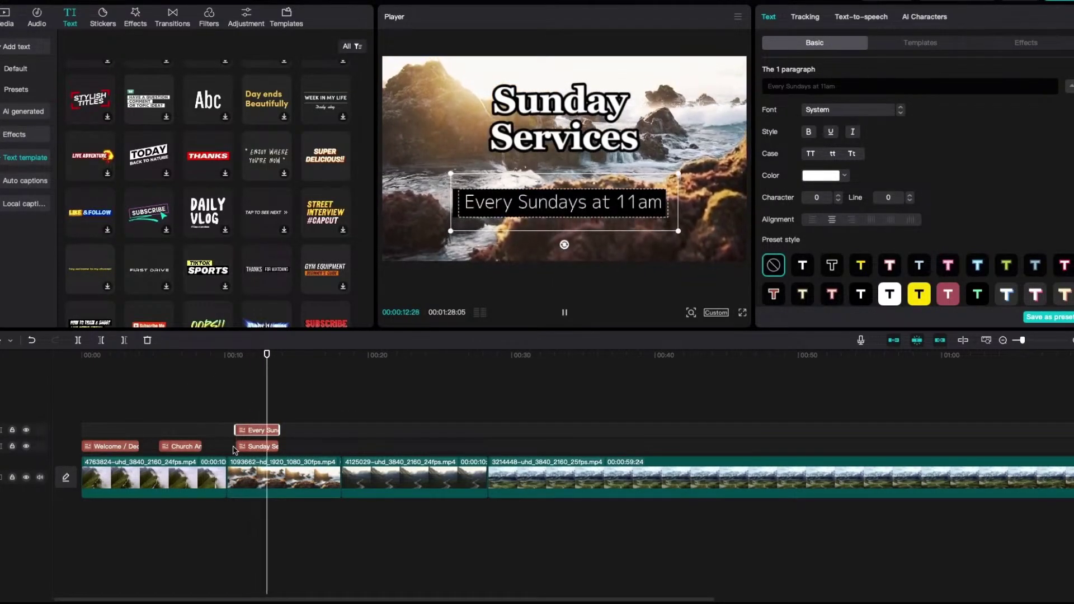
left_click(268, 412)
left_click(261, 446)
left_click_drag(279, 445, 322, 446)
Play back the titles from about ten seconds to check their timing
left_click(224, 365)
key("space")
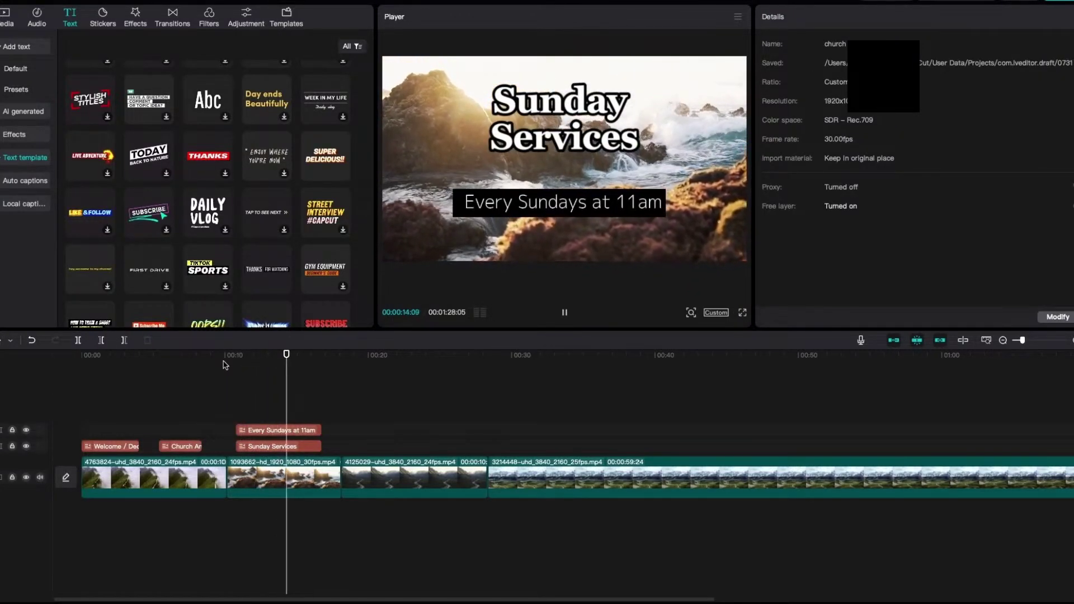
key("space")
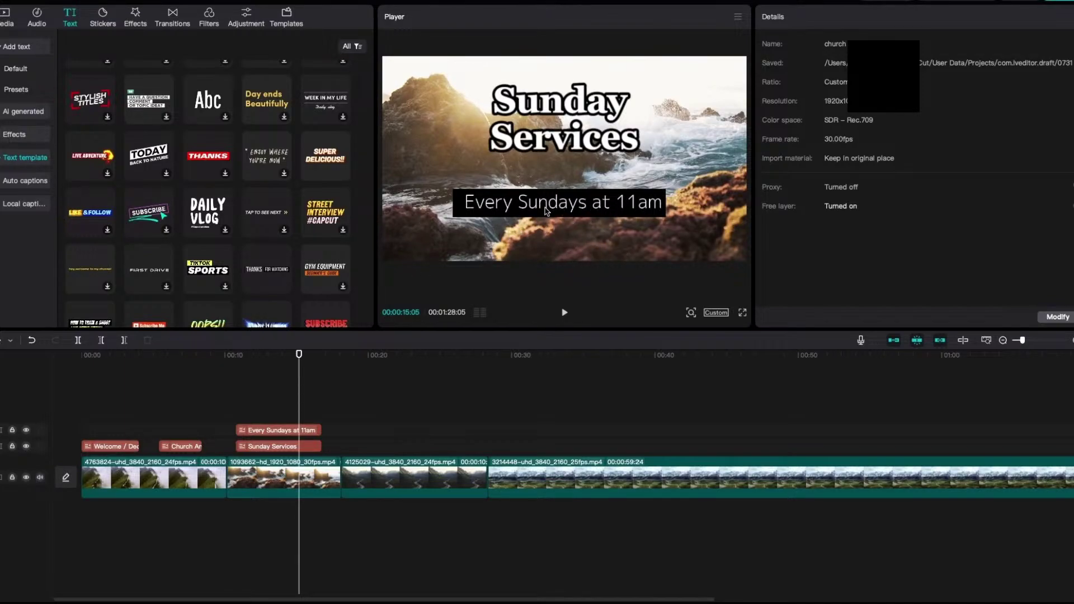
key("space")
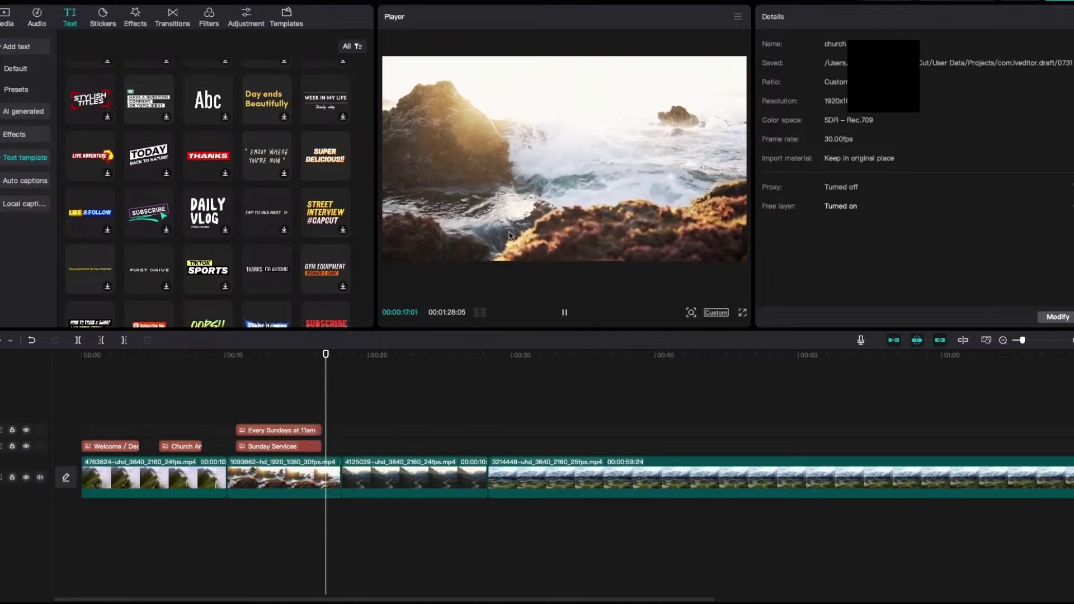
key("space")
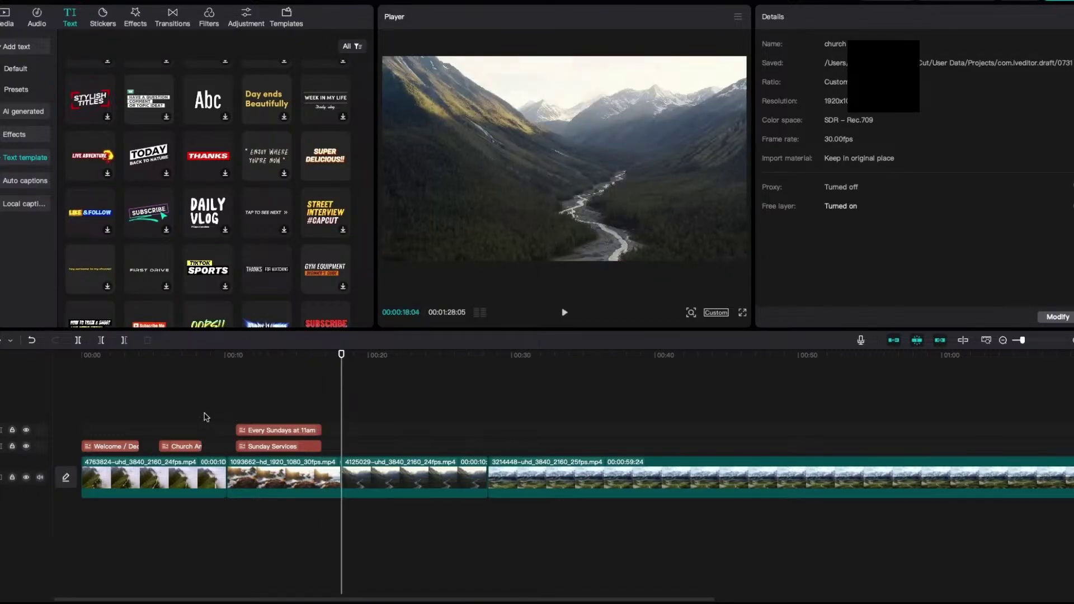
left_click(285, 412)
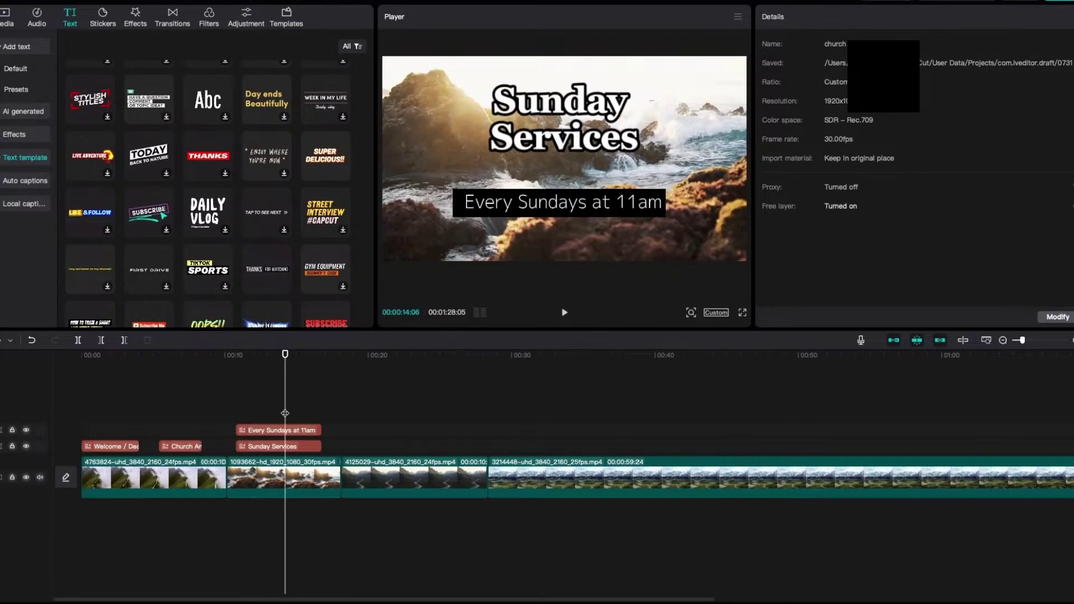
key("space")
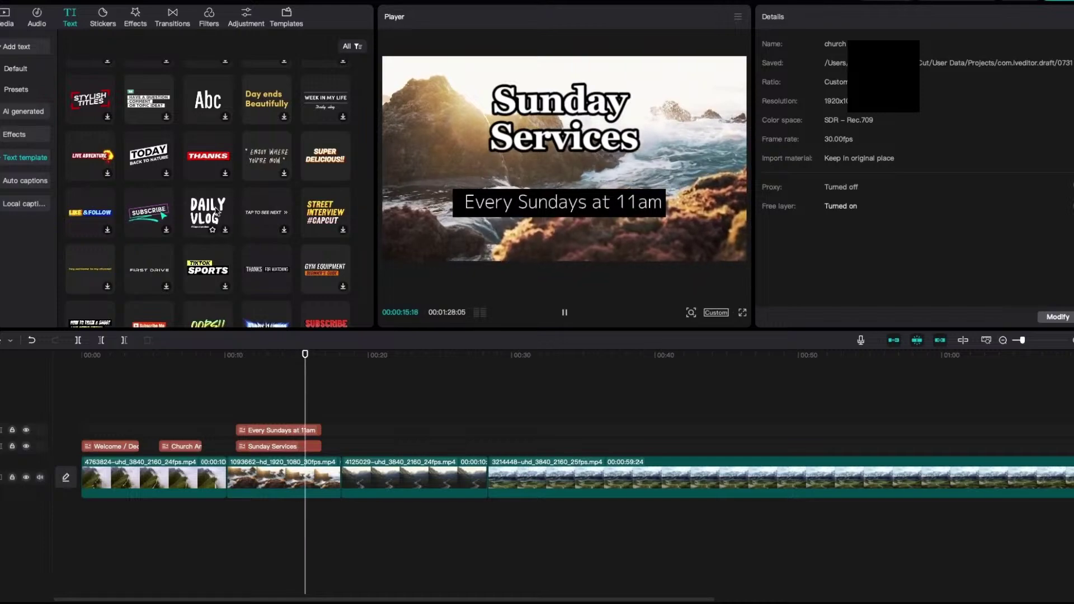
key("space")
Paste copies of both Sunday Services text clips at the start of the next clip
left_click(273, 433)
left_click(273, 446, "ctrl")
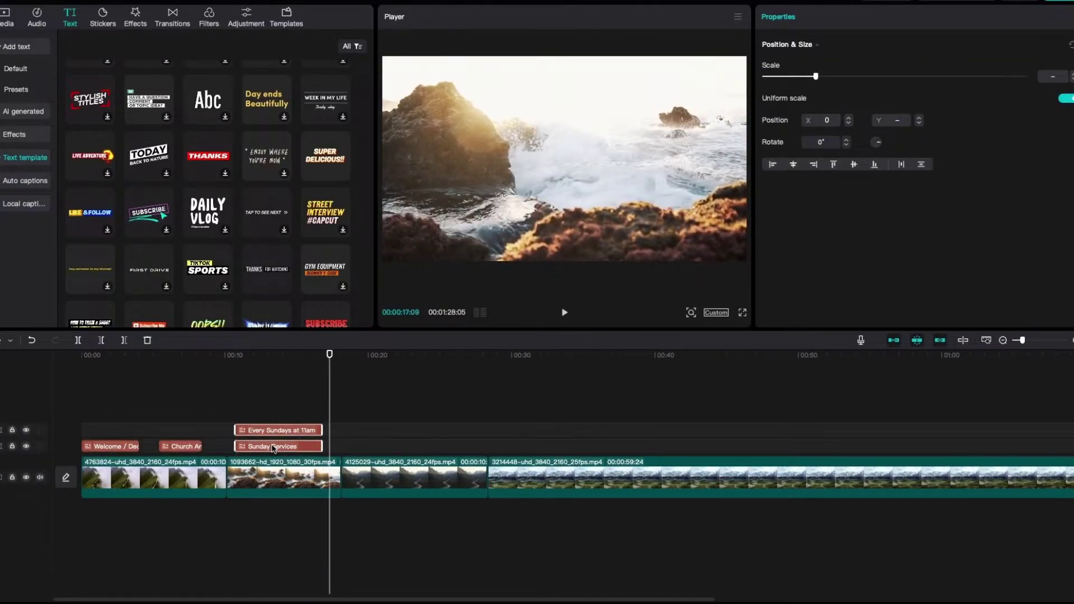
left_click_drag(332, 367, 340, 375)
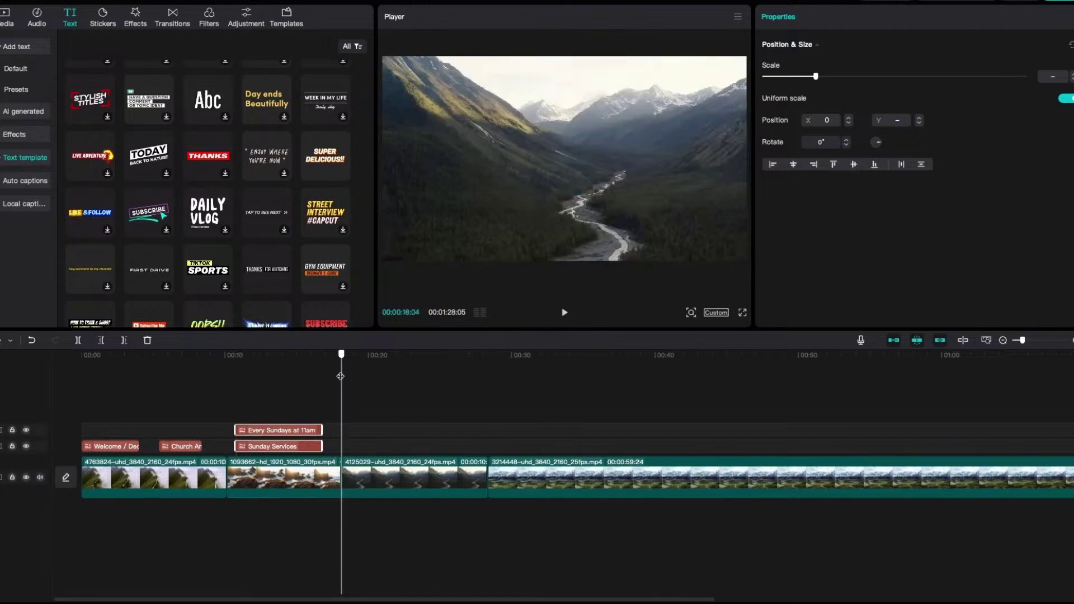
key("ctrl+v")
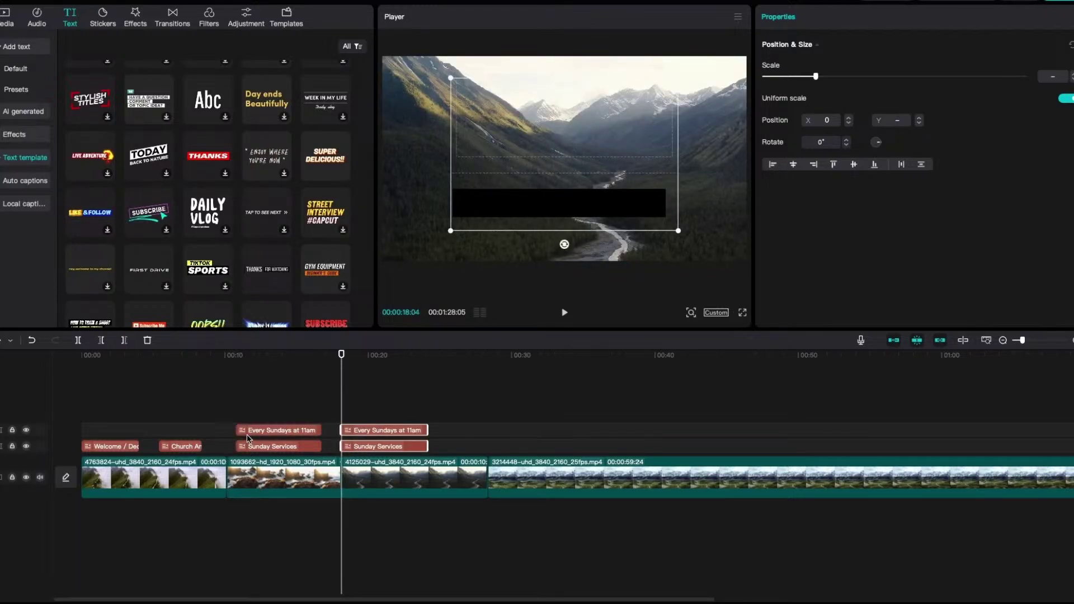
key("space")
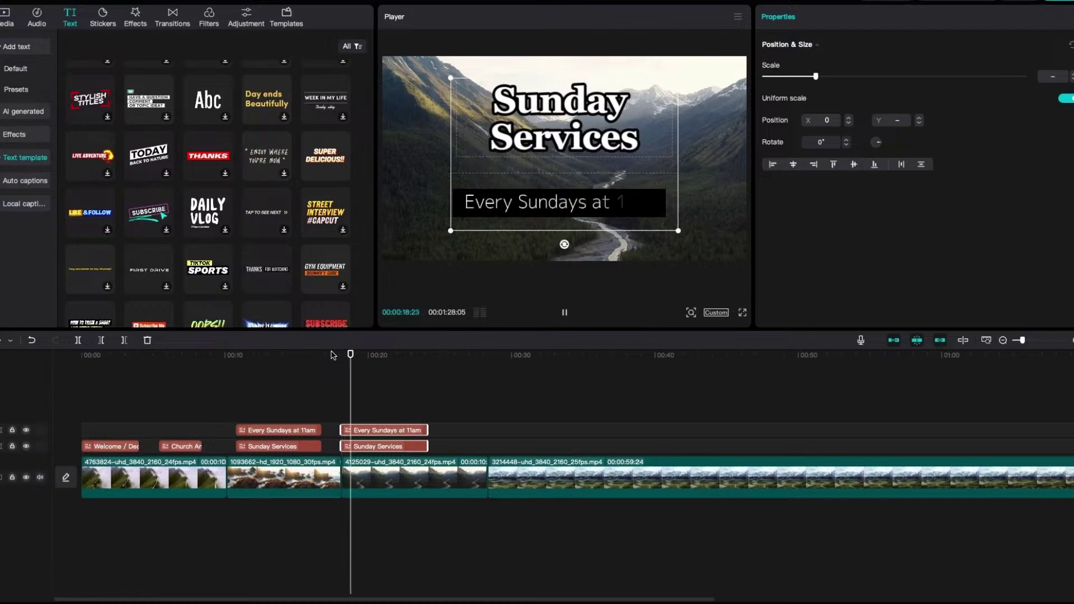
key("space")
Retype the copied heading as 'All Night Prayer'
left_click(443, 215)
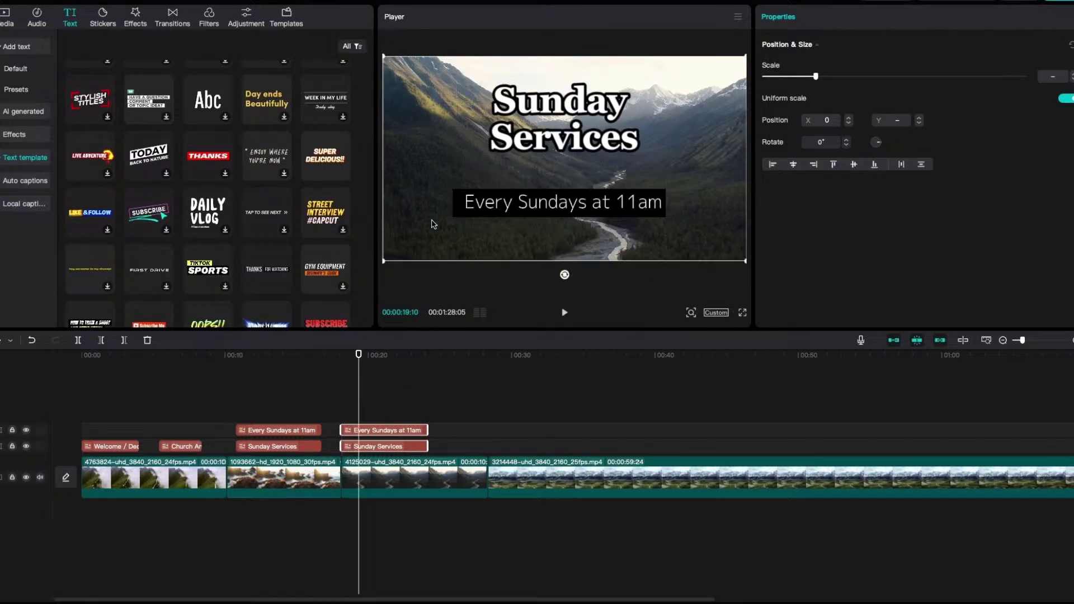
left_click(351, 446)
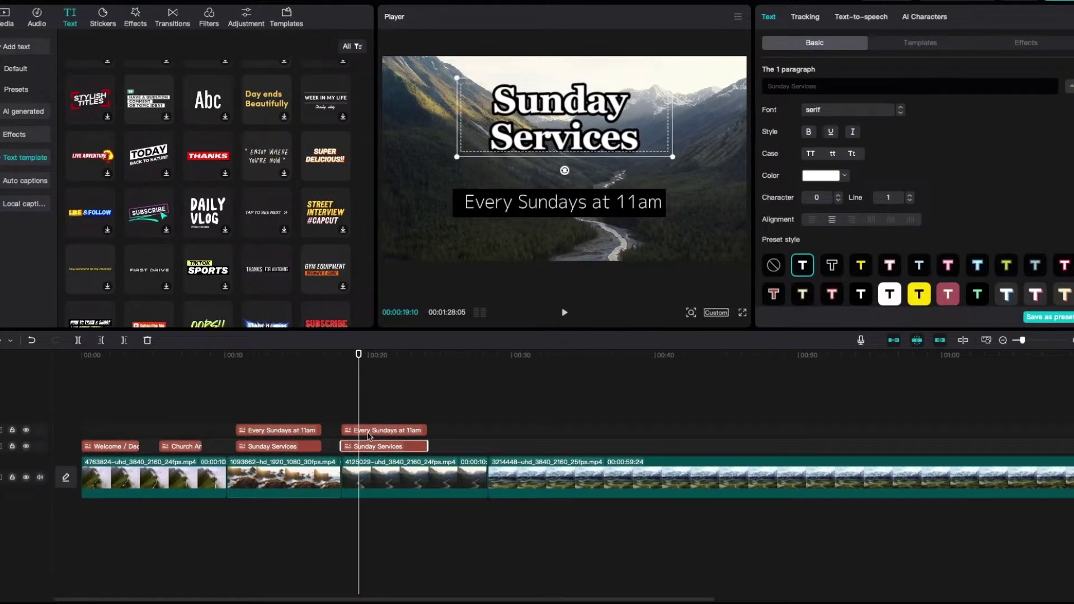
left_click(368, 432)
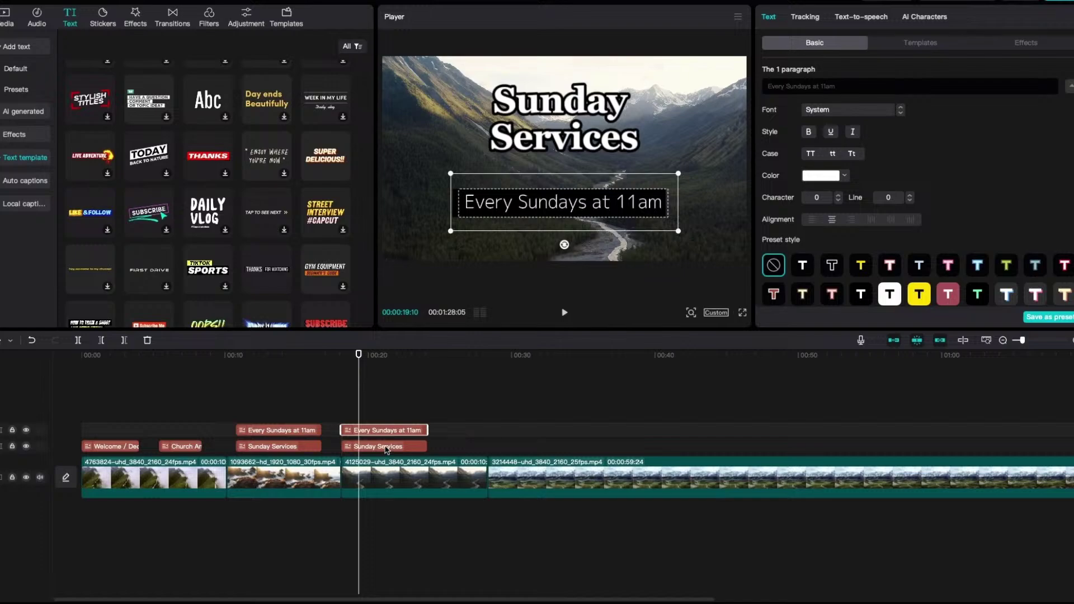
left_click(386, 447)
left_click(785, 88)
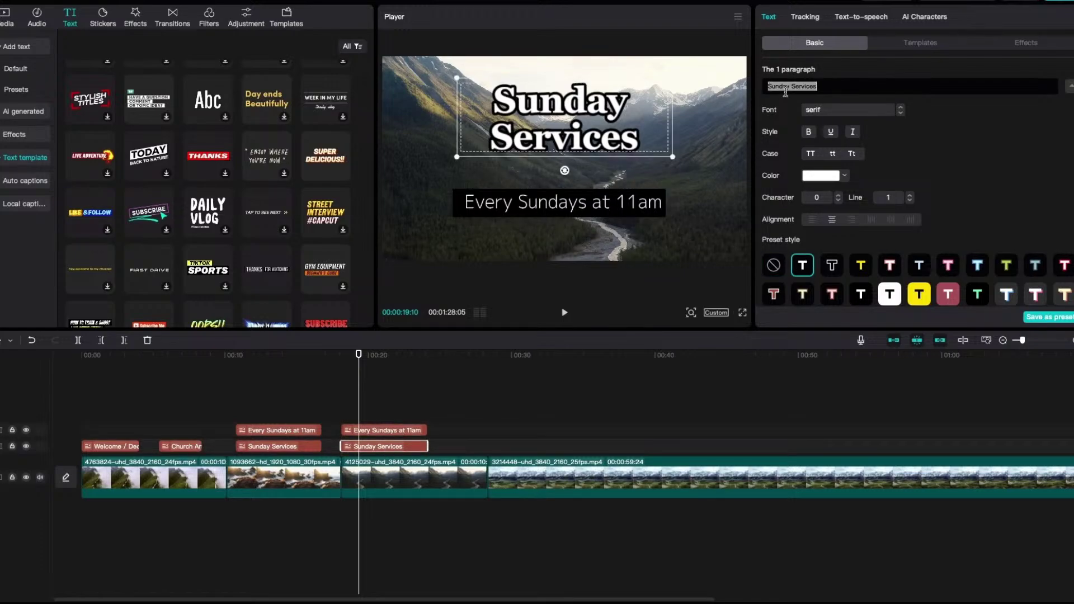
type("A")
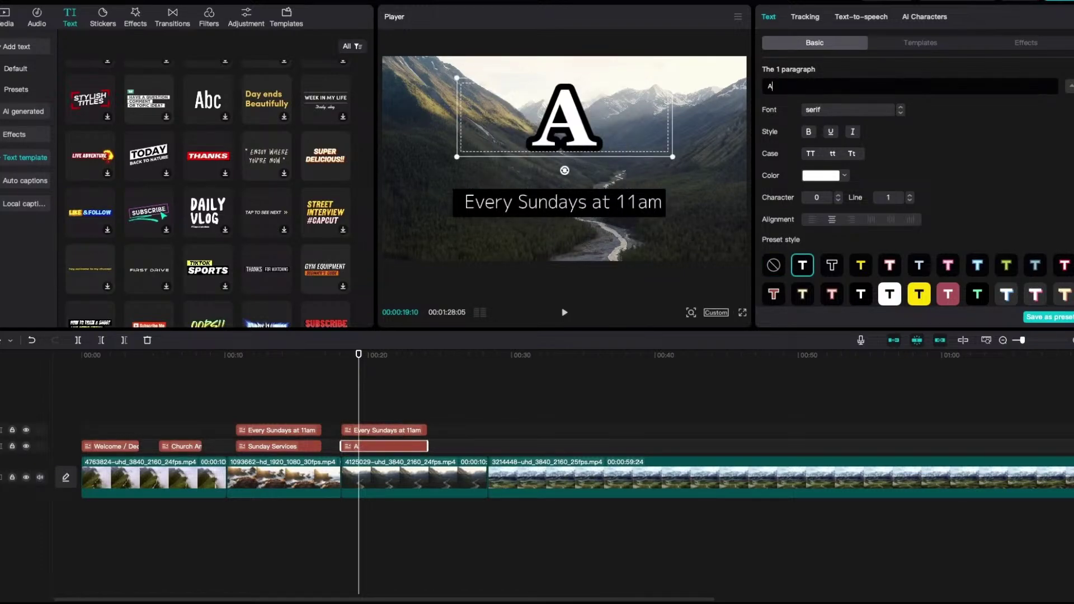
type("ll N")
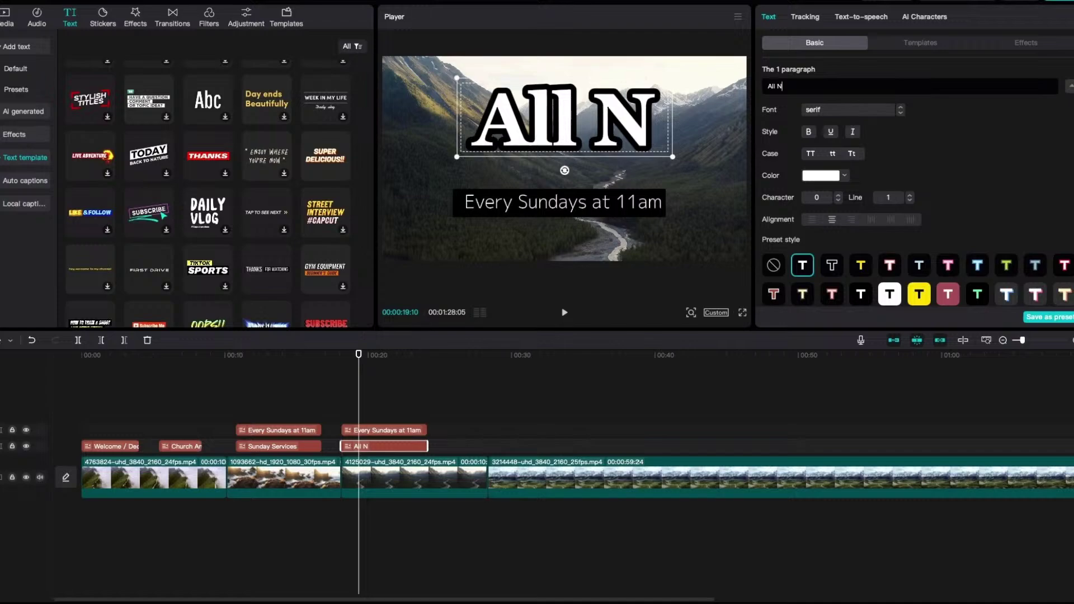
type("ight Prayer")
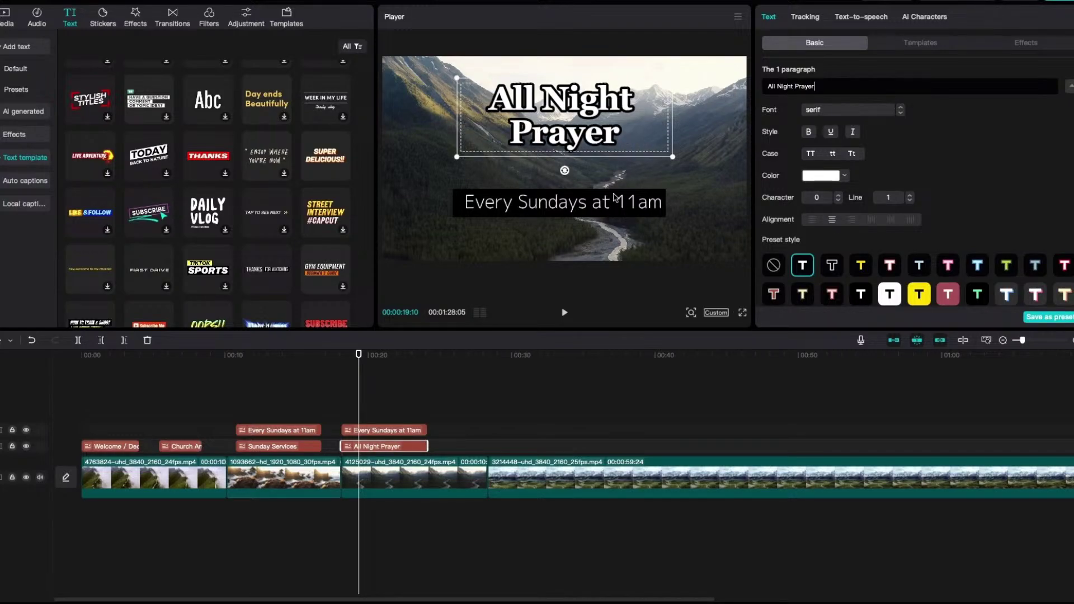
left_click(614, 197)
Replace the copied caption with 'Friday 9th August 2024 @9:30pm'
double_click(795, 86)
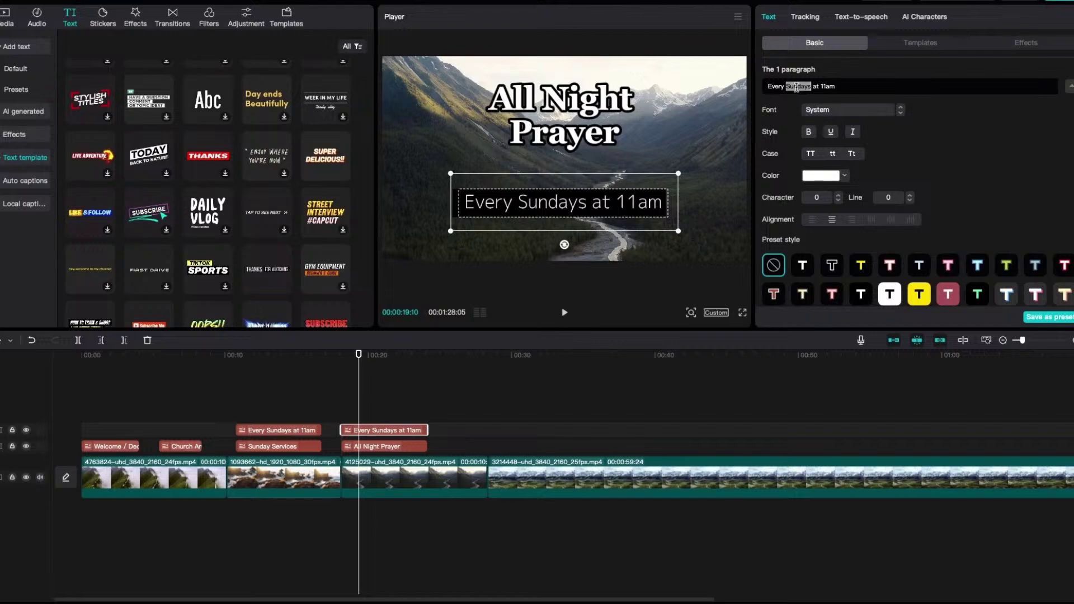
key("ctrl+a")
type("Frud")
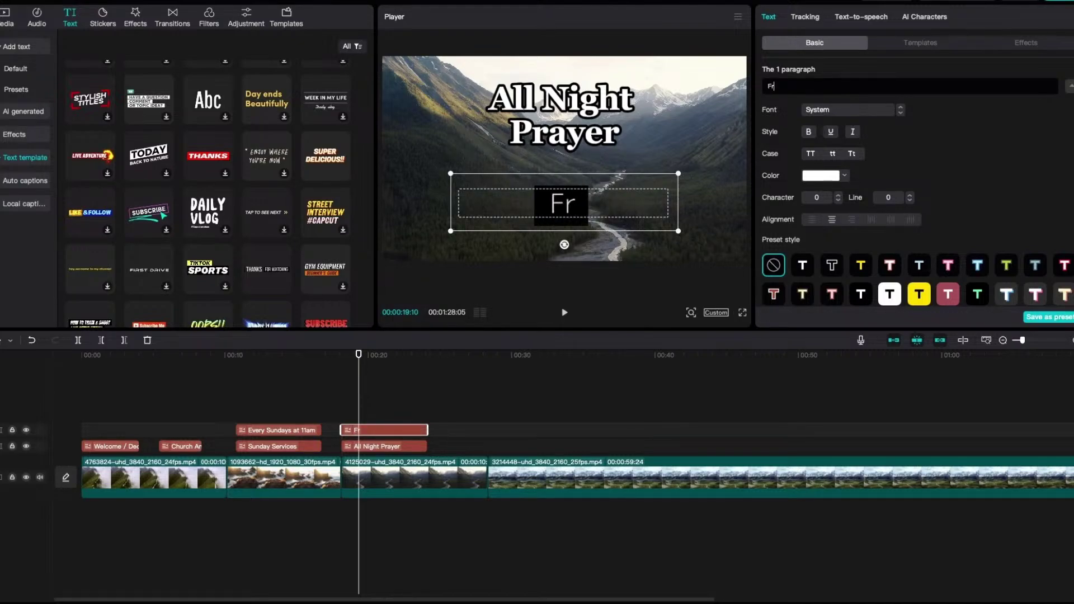
key("BackSpace")
key("BackSpace")
type("iday")
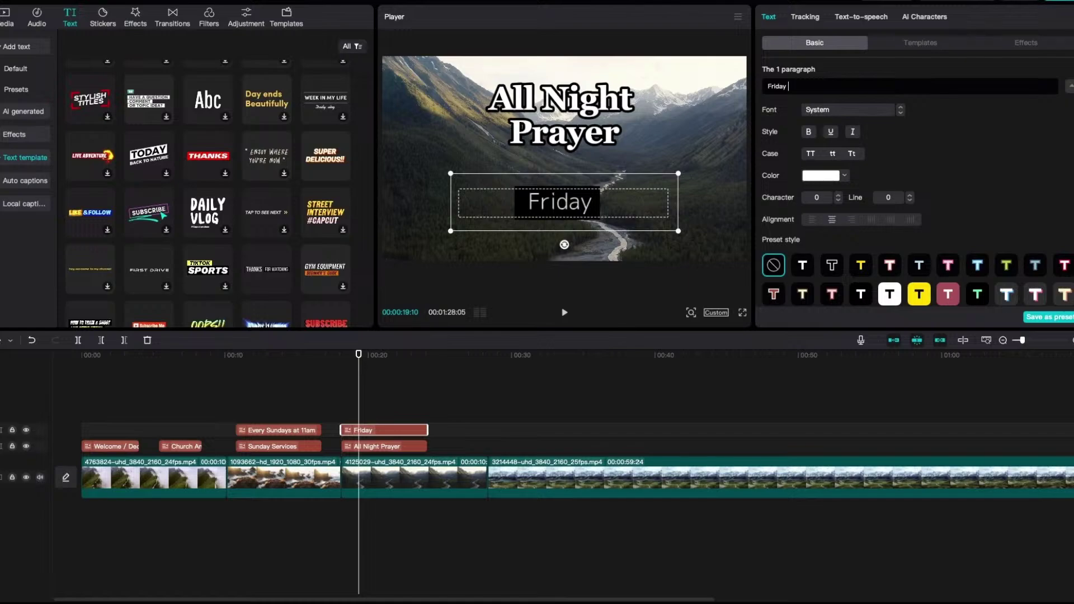
type("9th ")
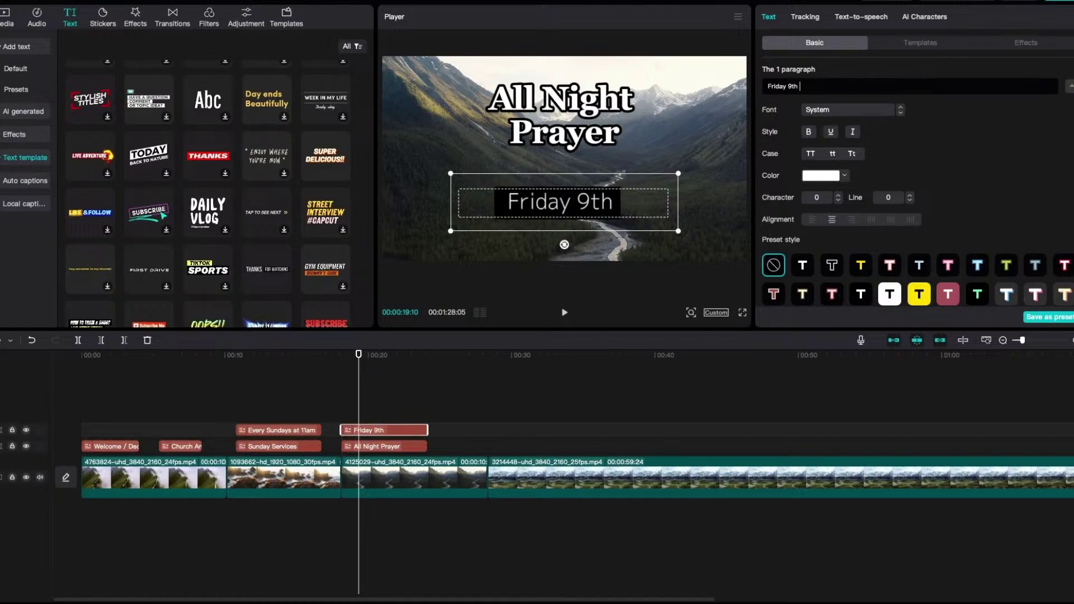
type("August ")
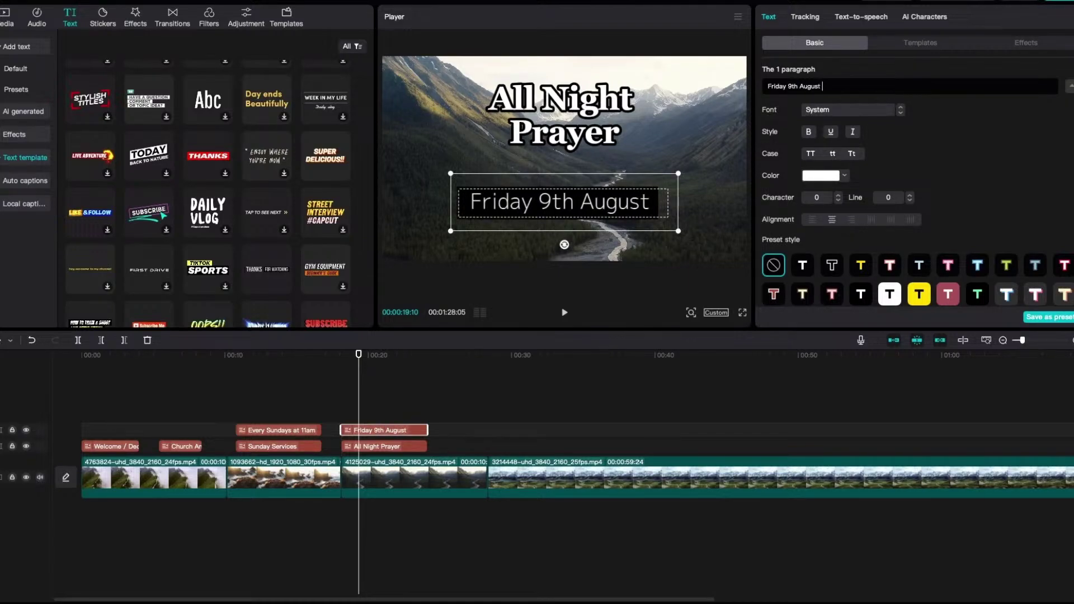
type("2024")
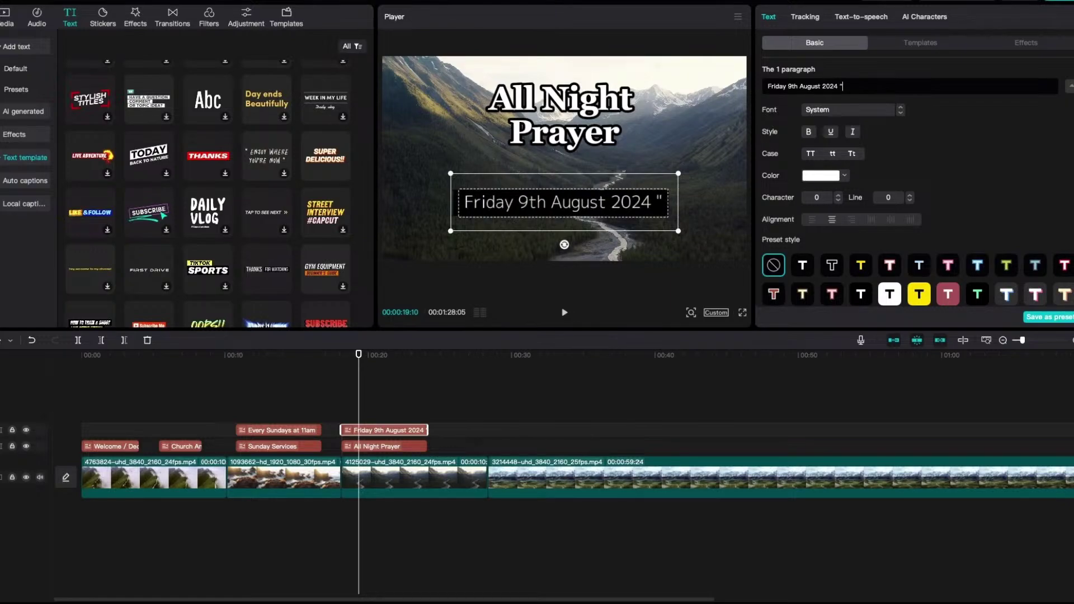
type(" @9:30pm")
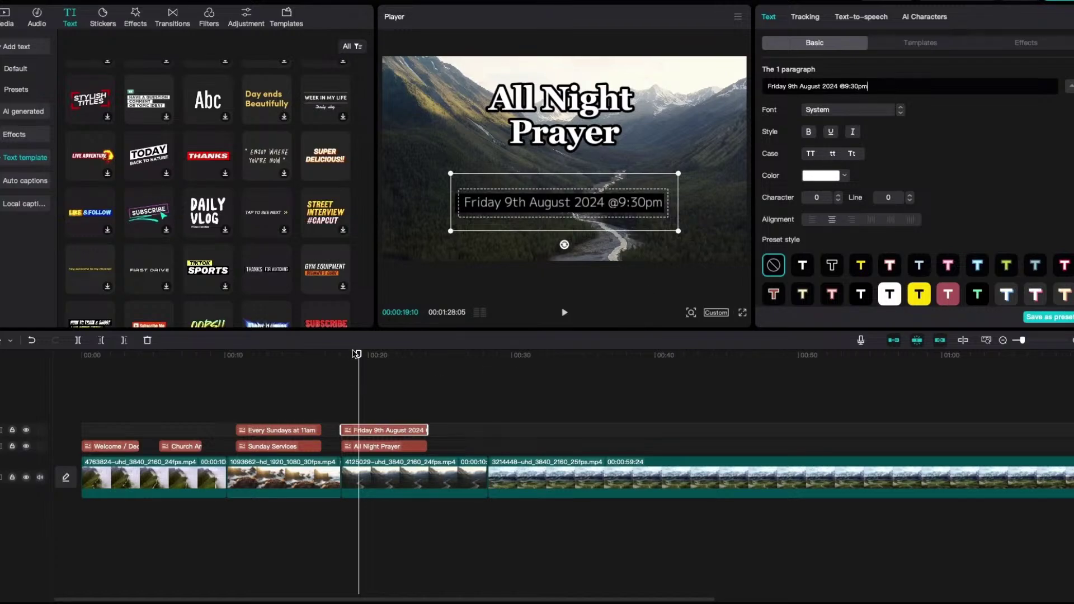
Preview the All Night Prayer section from about 17 seconds
left_click(336, 355)
key("space")
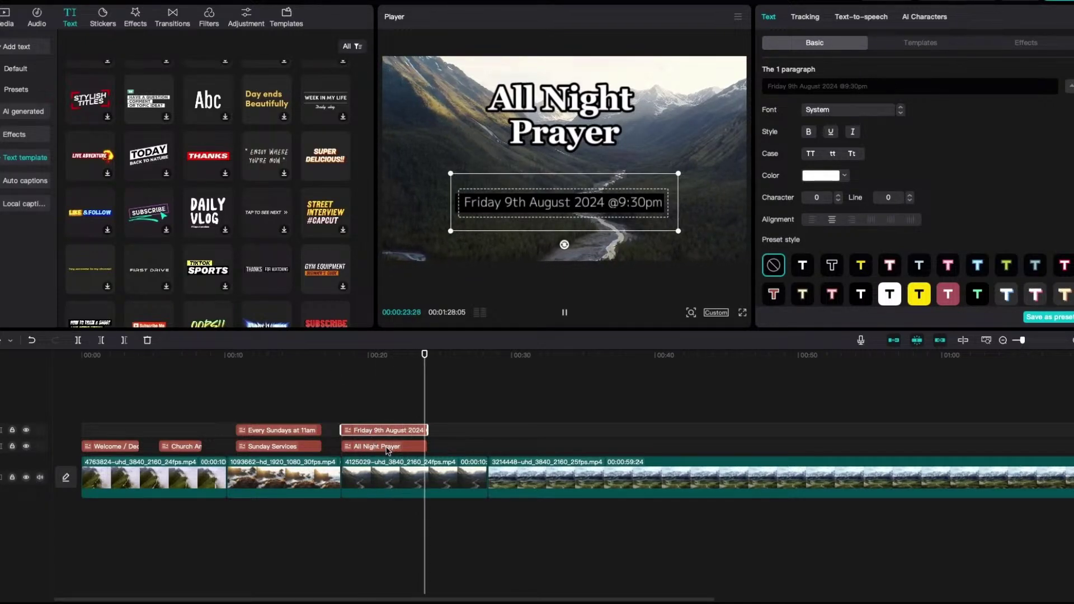
key("space")
left_click(376, 356)
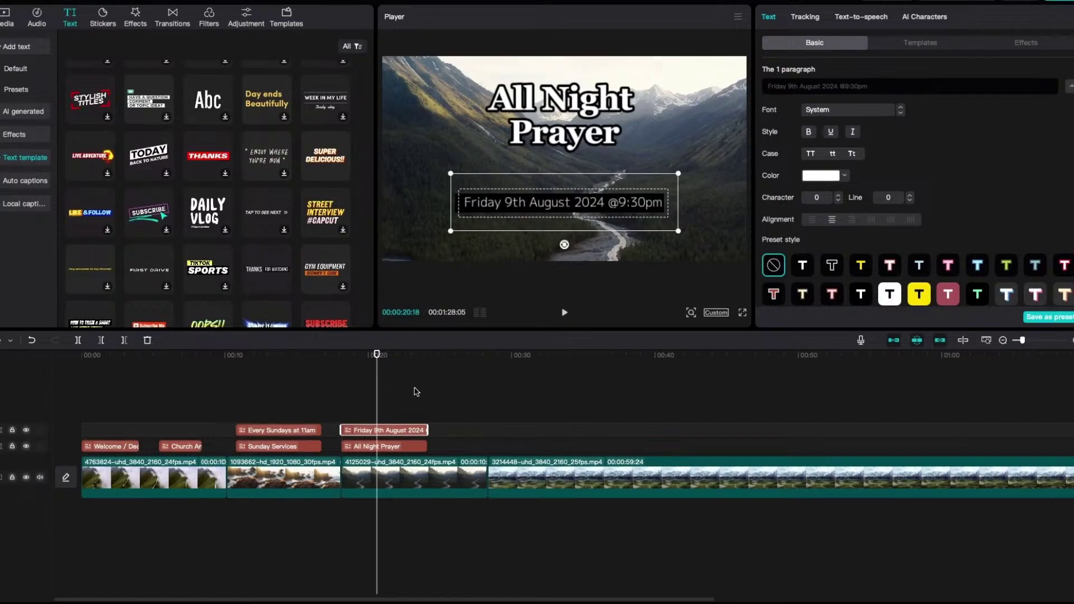
key("space")
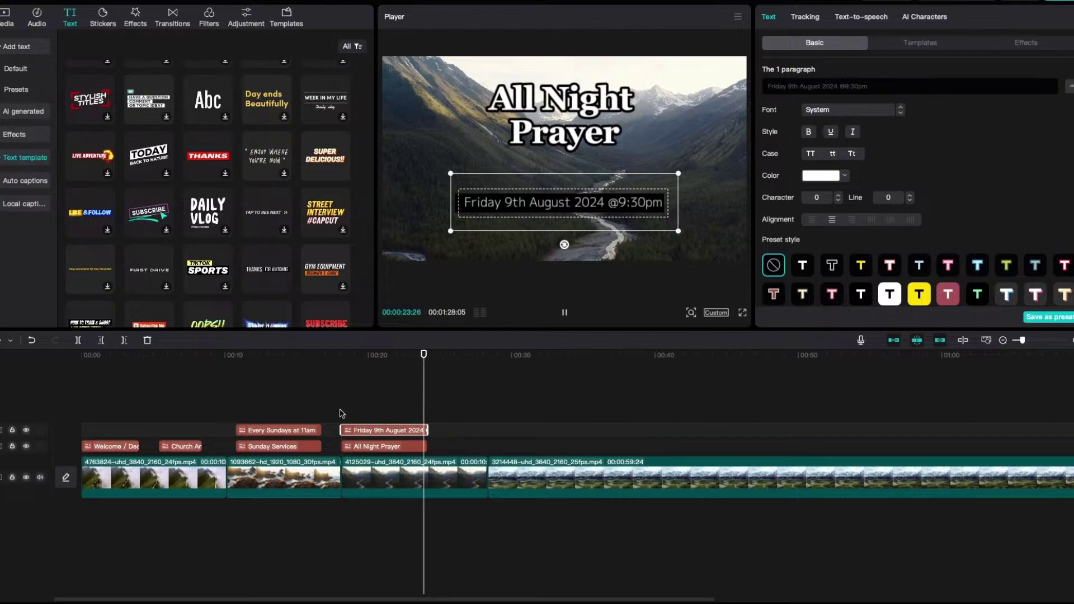
key("space")
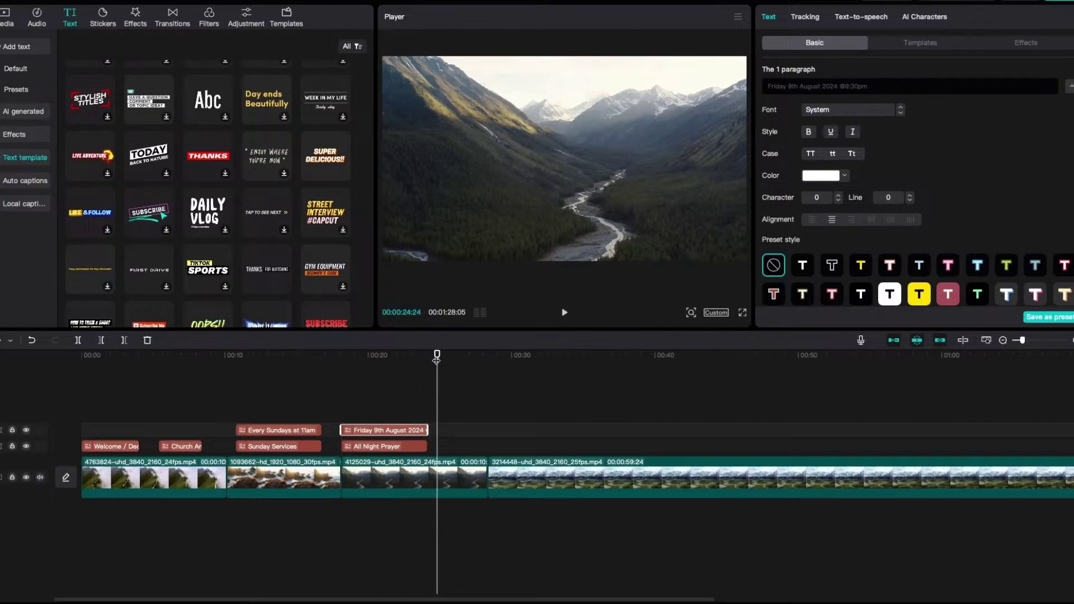
Split the river valley clip at 00:24:04 and delete the remainder
left_click_drag(436, 360, 429, 361)
left_click(409, 466)
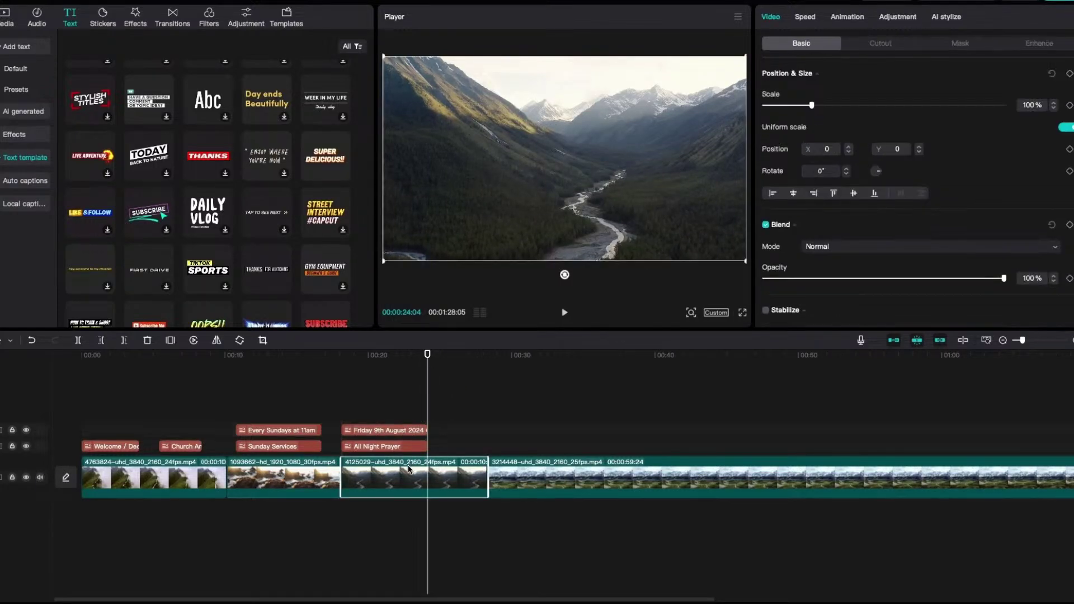
left_click(79, 341)
key("Delete")
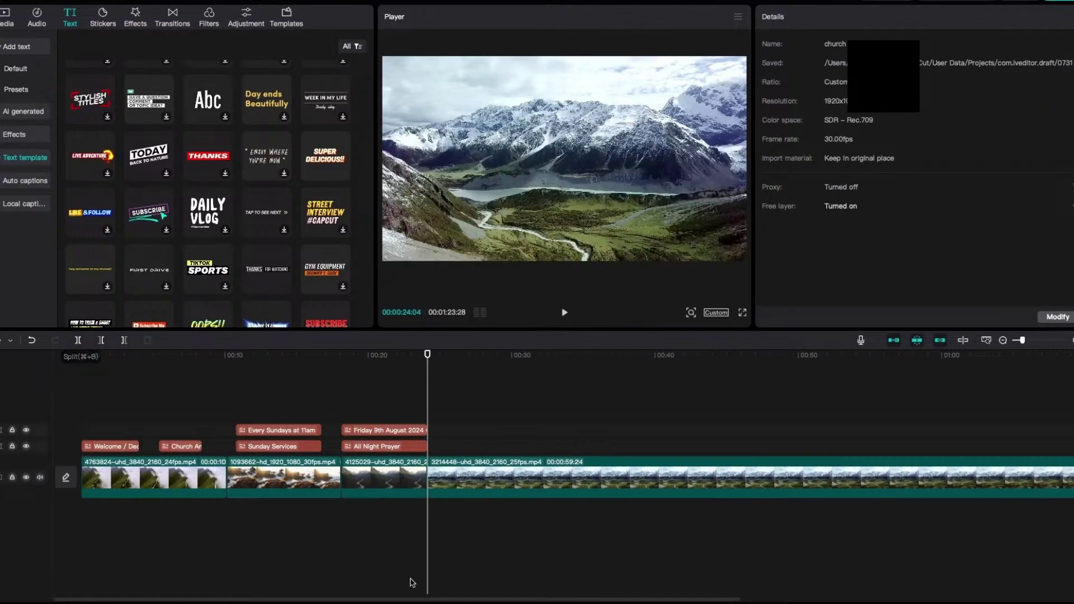
Paste copies of both All Night Prayer titles onto the following clip
left_click_drag(384, 419, 377, 449)
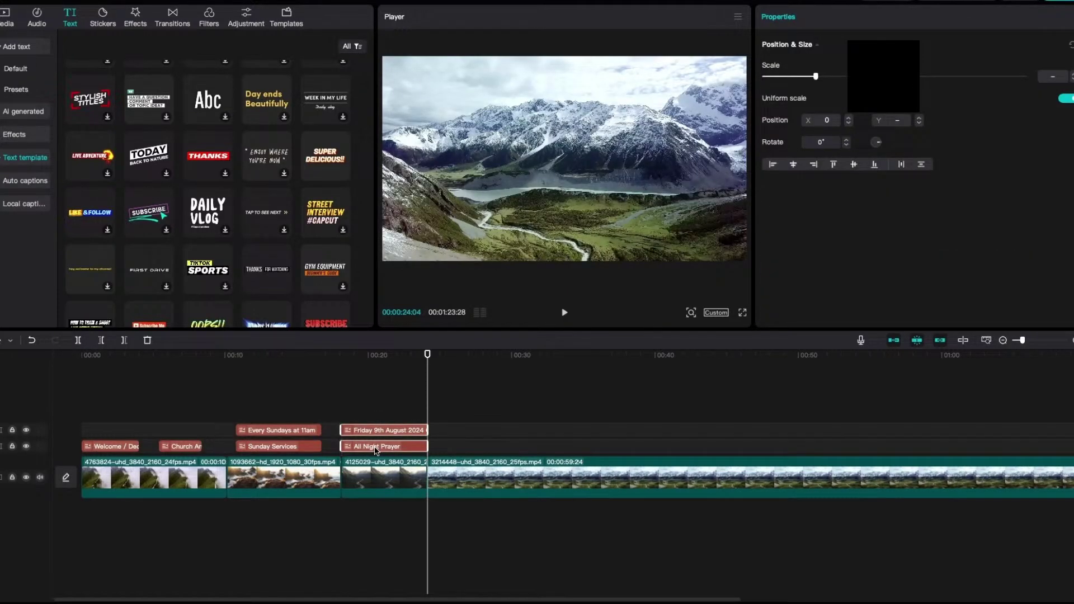
key("super+v")
key("space")
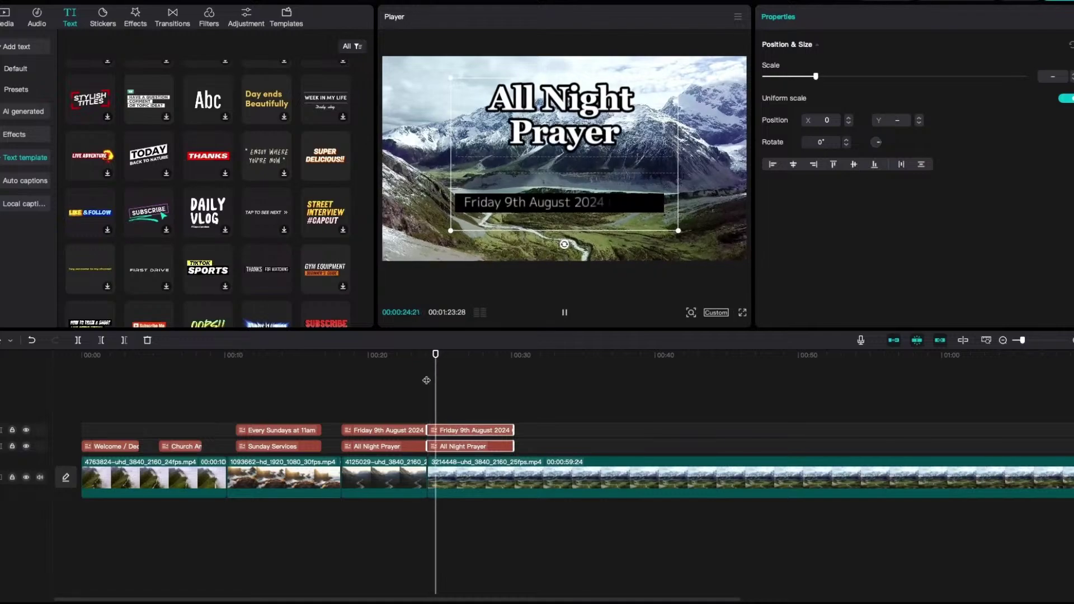
Retitle the pasted All Night Prayer heading to 'Early Morning Prayers'
left_click(546, 124)
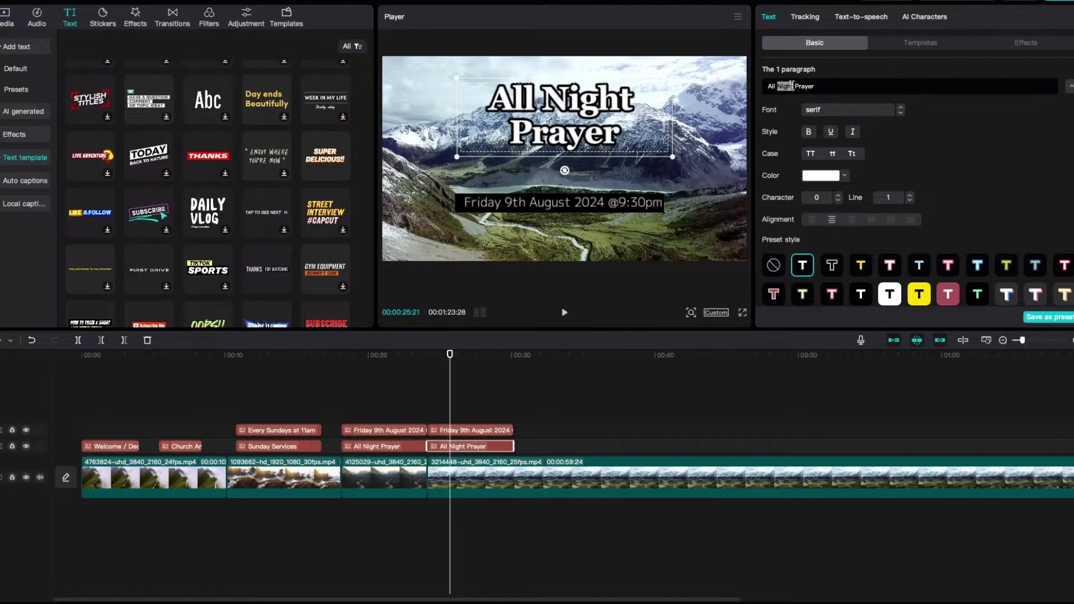
key("BackSpace")
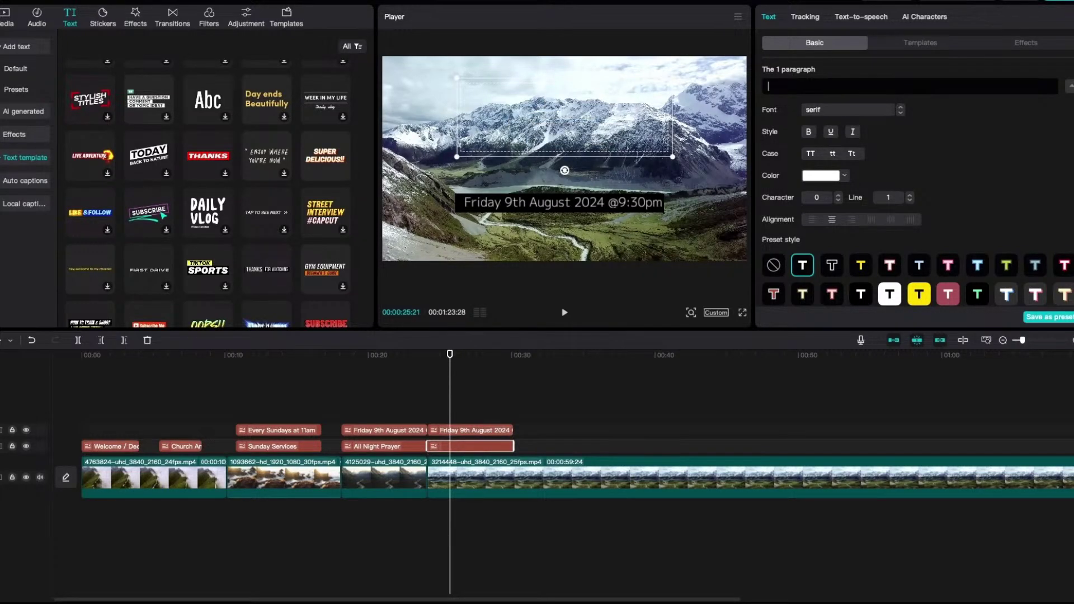
type("Early")
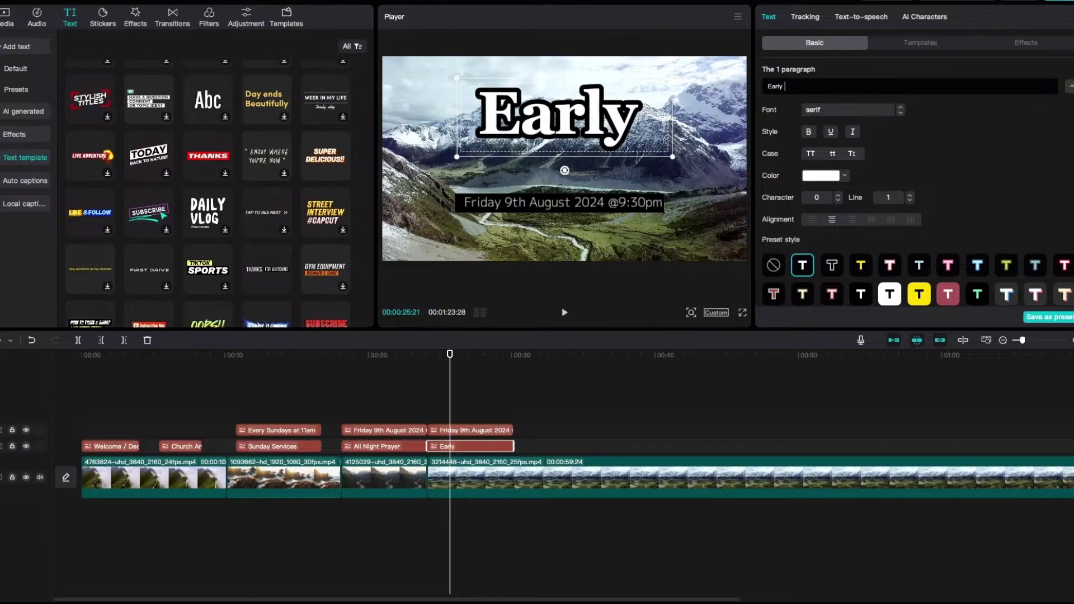
type(" Morni")
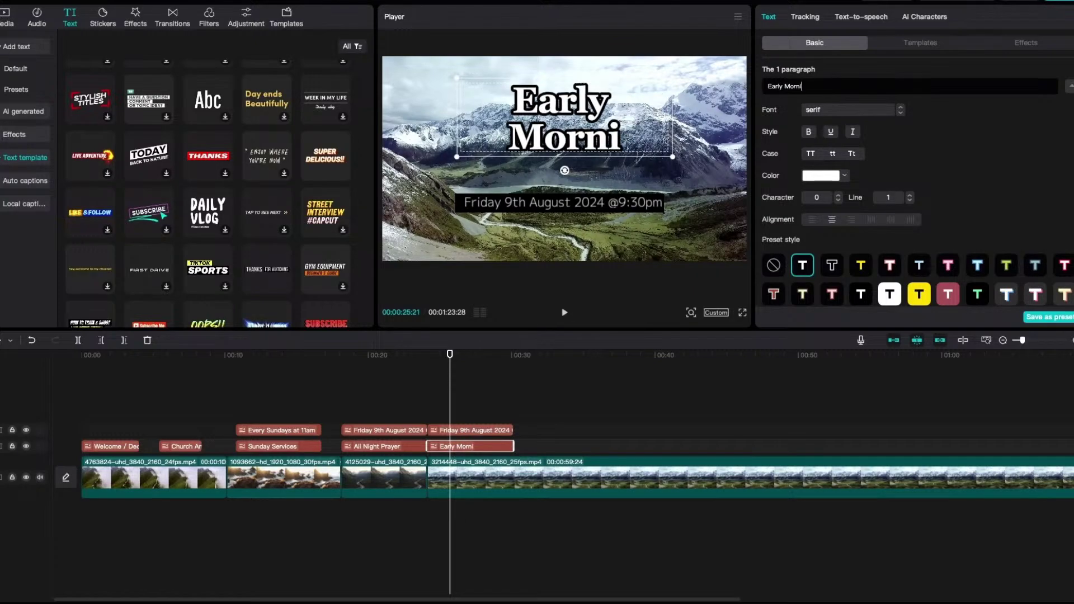
type("ng Pr")
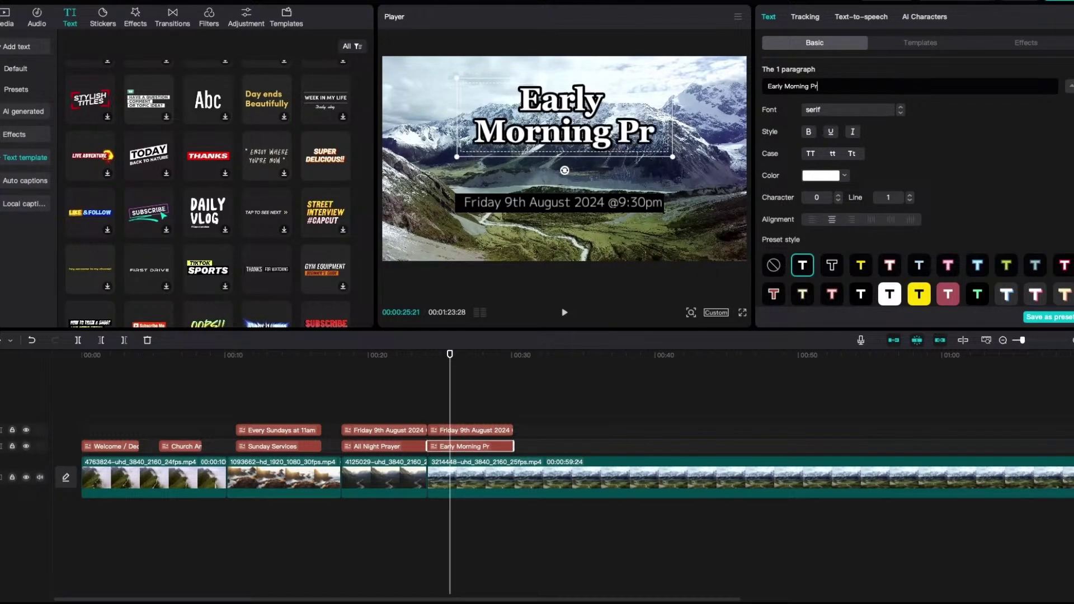
type("ayers")
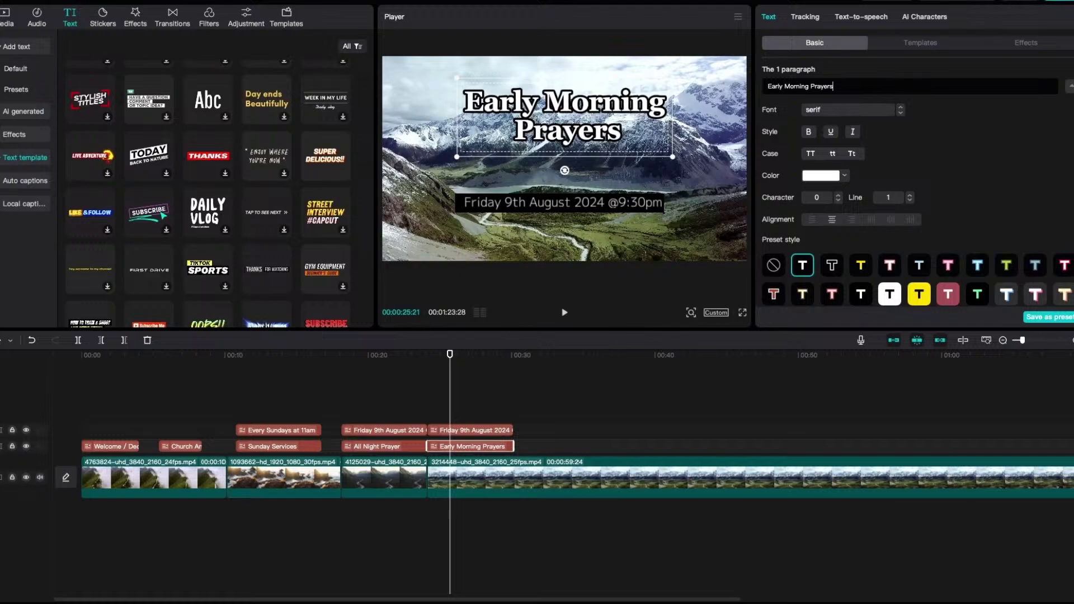
Replace the pasted date line with the caption 'Everyday @ 5am'
left_click(526, 202)
left_click(811, 84)
key("ctrl+a")
type("Ev")
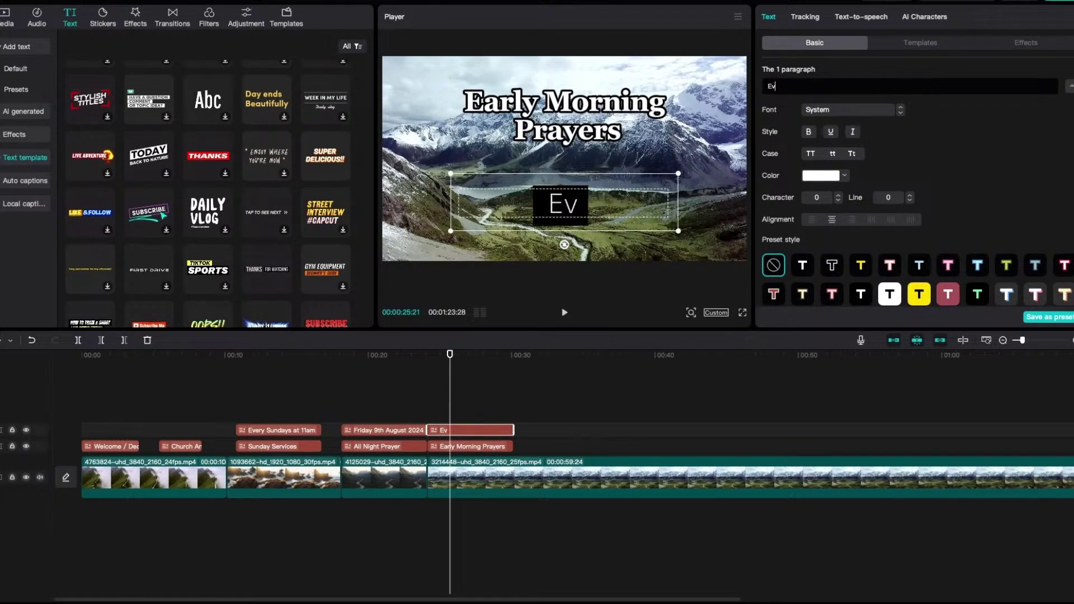
type("eryda")
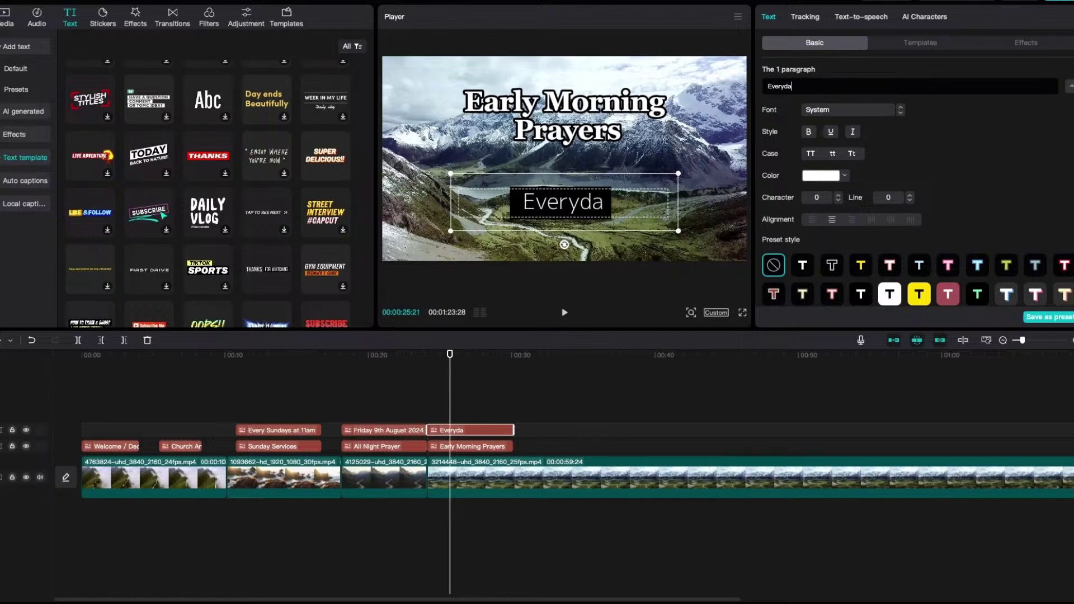
type("y at")
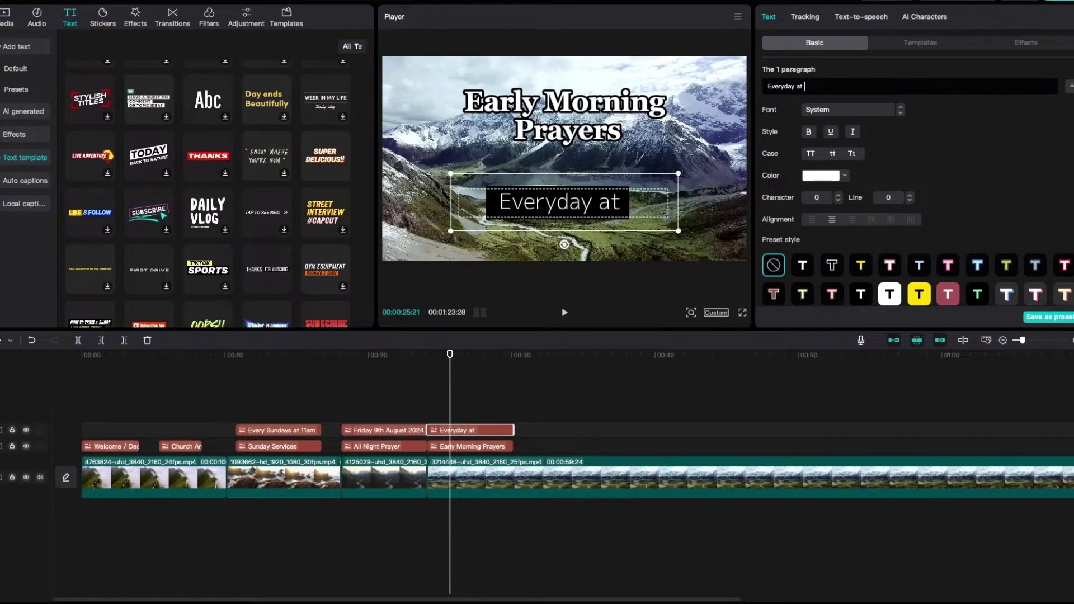
key("BackSpace")
key("BackSpace")
key("BackSpace")
type("\"")
key("BackSpace")
type("@ 5am")
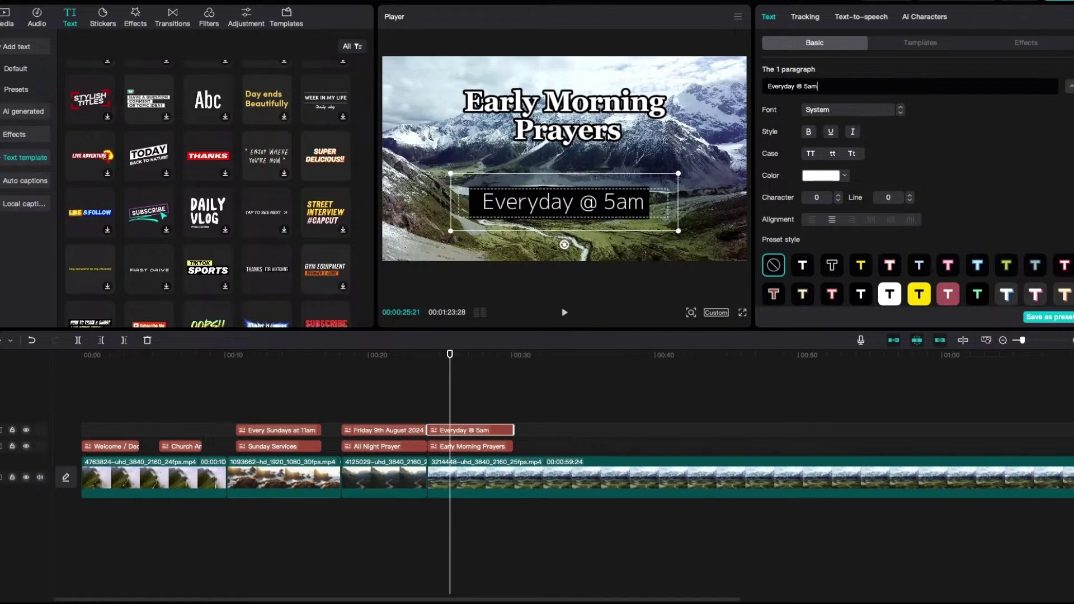
left_click(417, 163)
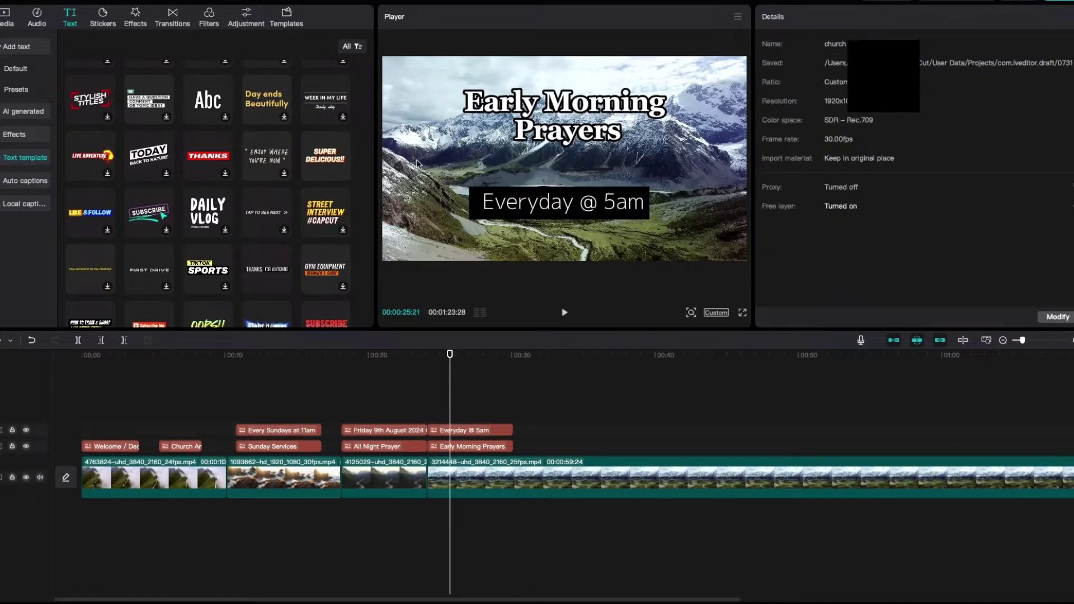
key("space")
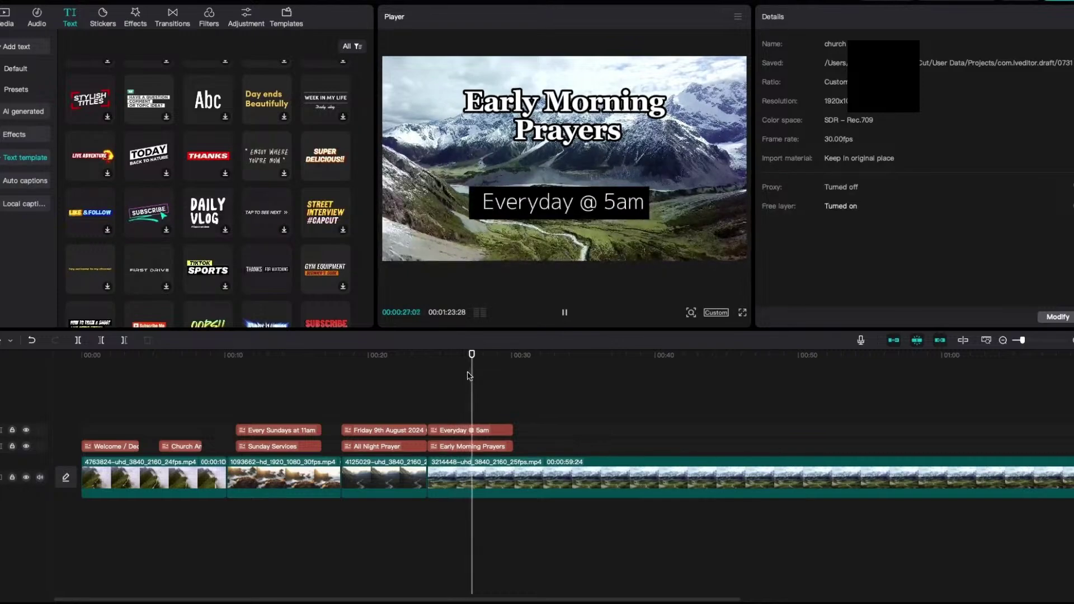
left_click(414, 363)
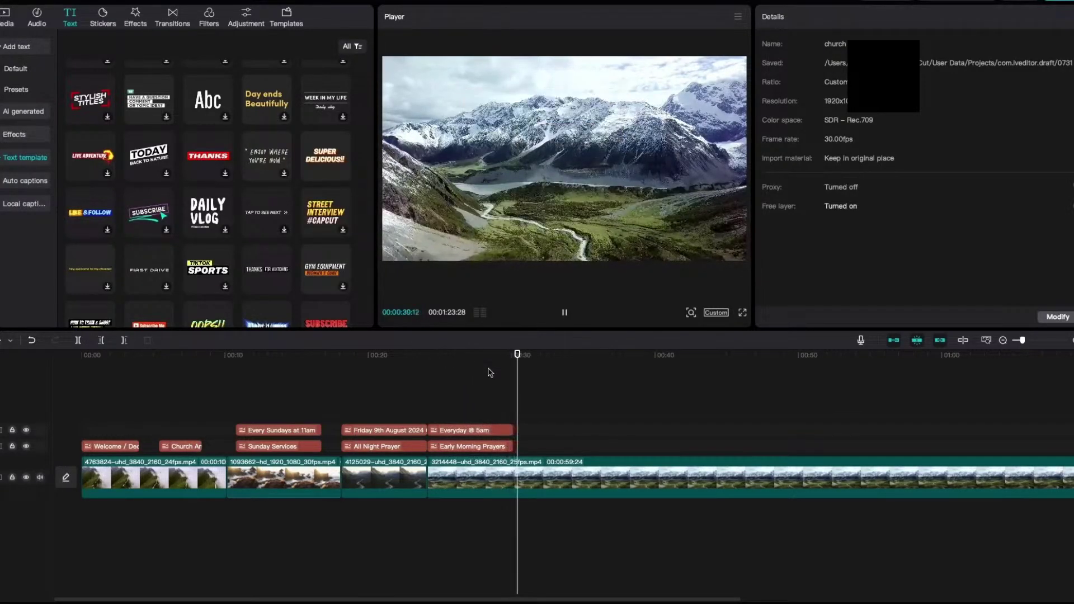
left_click(530, 388)
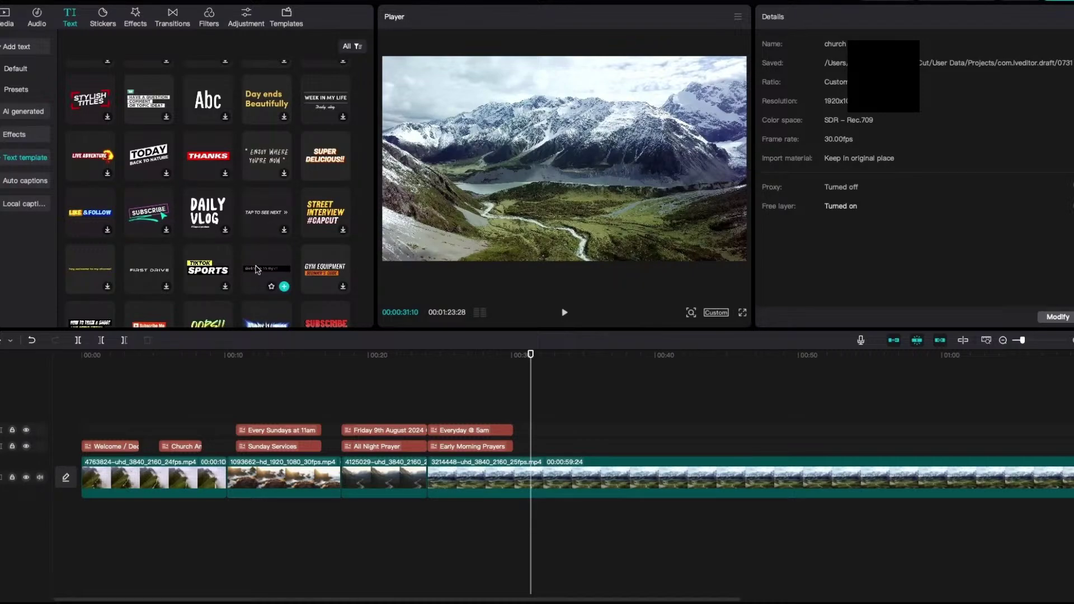
Browse down the Text template list and back up to THE MOMENT under Trending
scroll(260, 263, "down", 1)
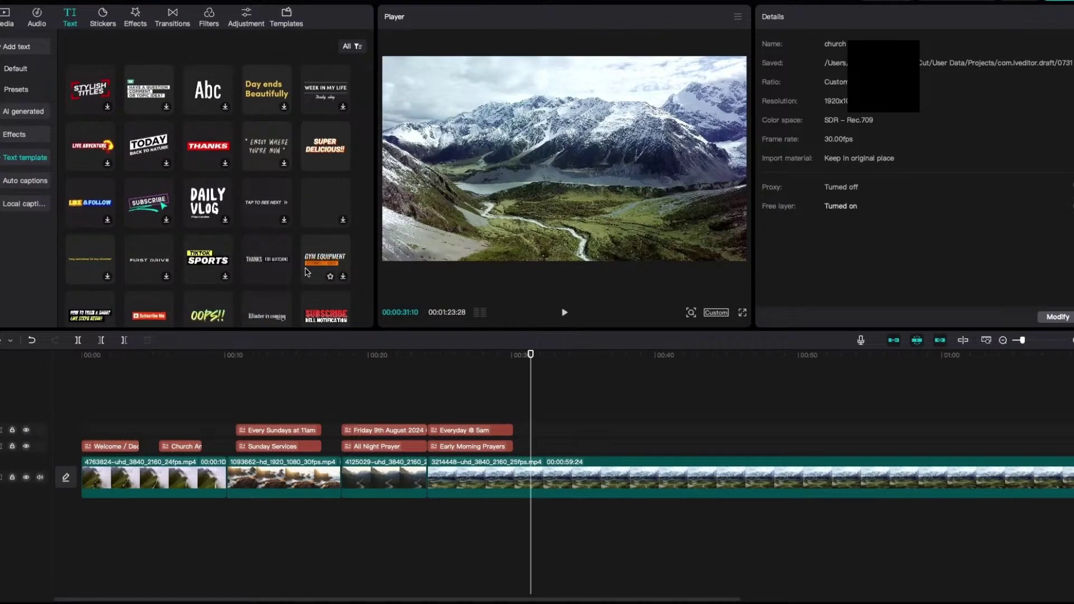
scroll(151, 291, "down", 1)
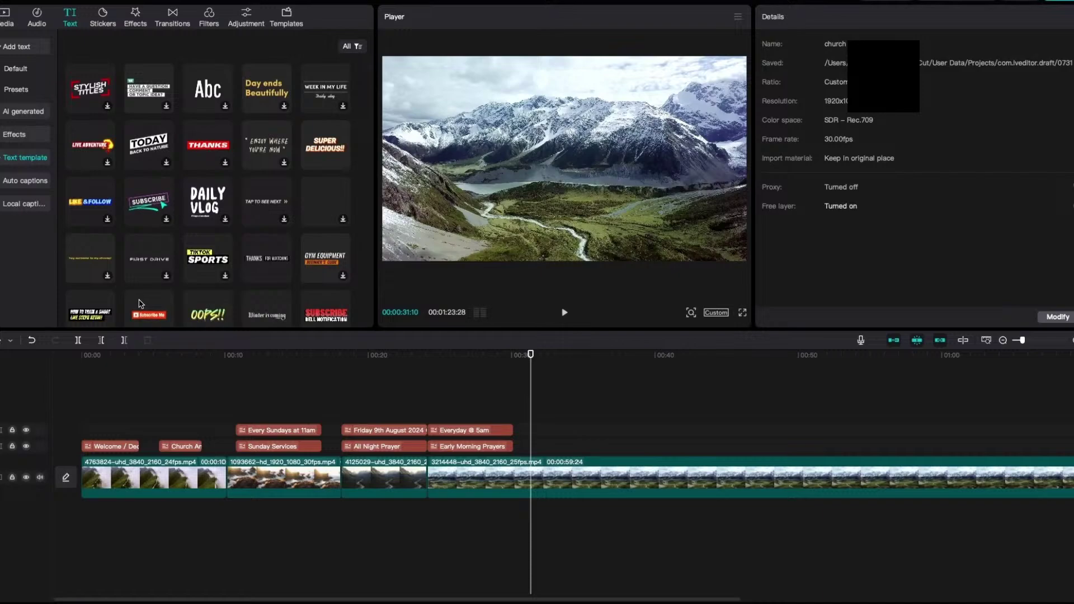
scroll(141, 303, "down", 5)
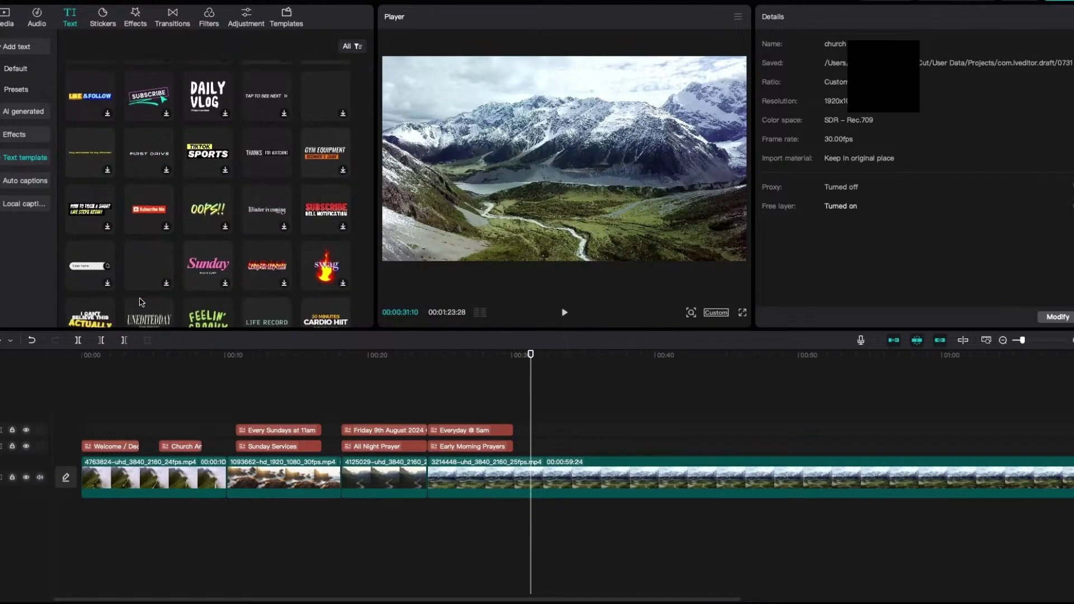
scroll(204, 283, "down", 1)
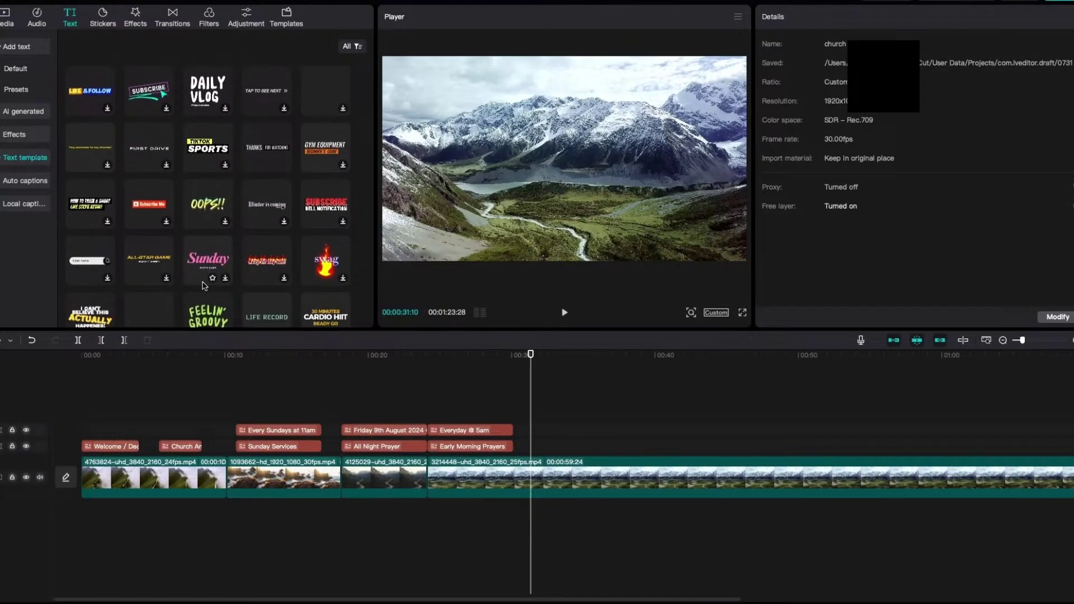
scroll(207, 307, "down", 2)
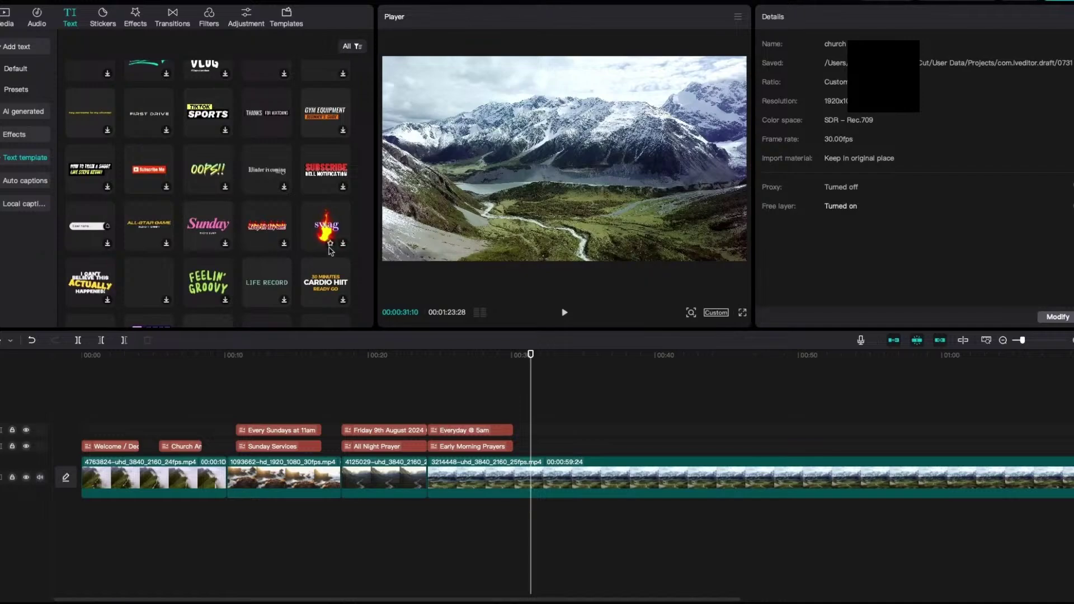
scroll(256, 286, "down", 3)
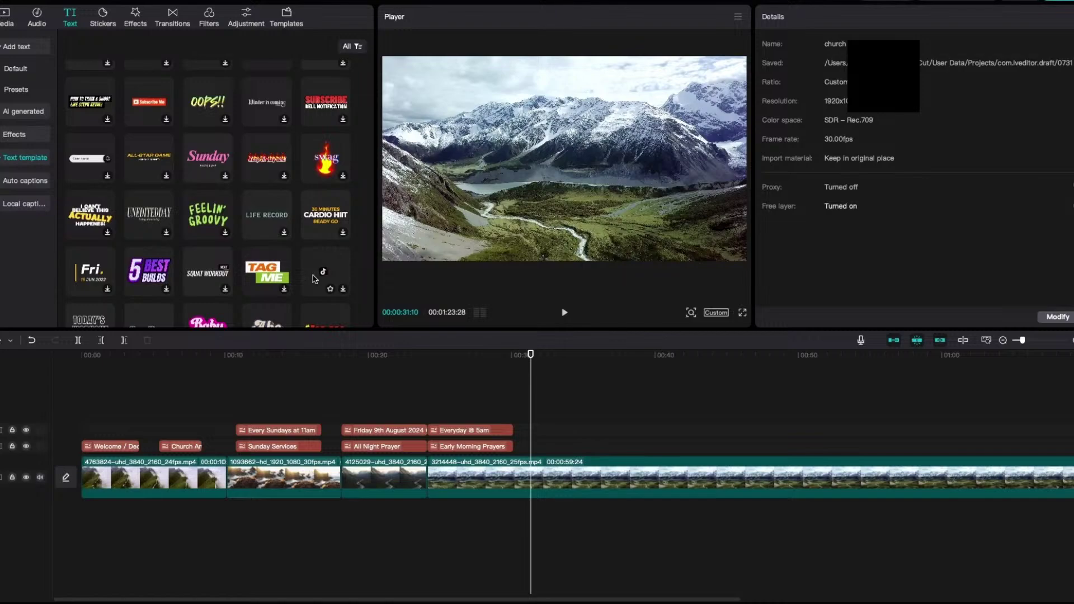
scroll(315, 279, "down", 4)
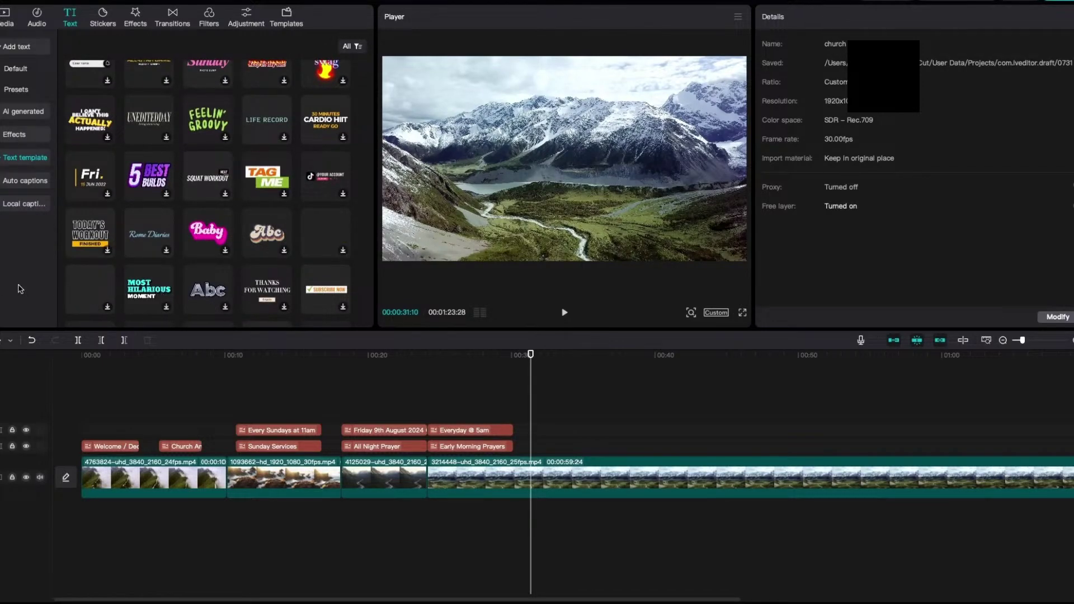
scroll(92, 291, "down", 4)
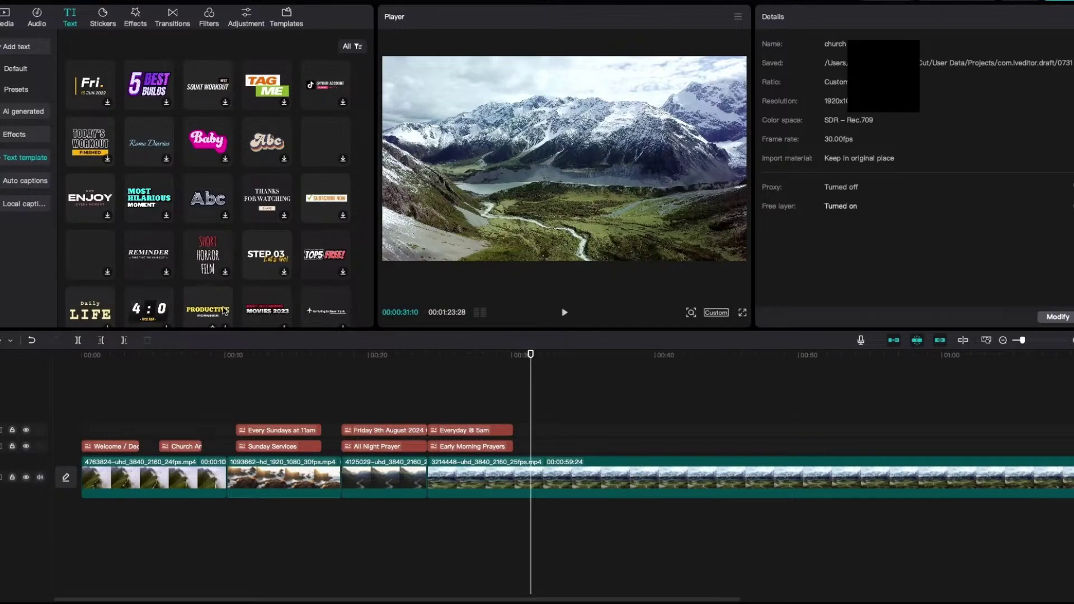
scroll(224, 311, "up", 10)
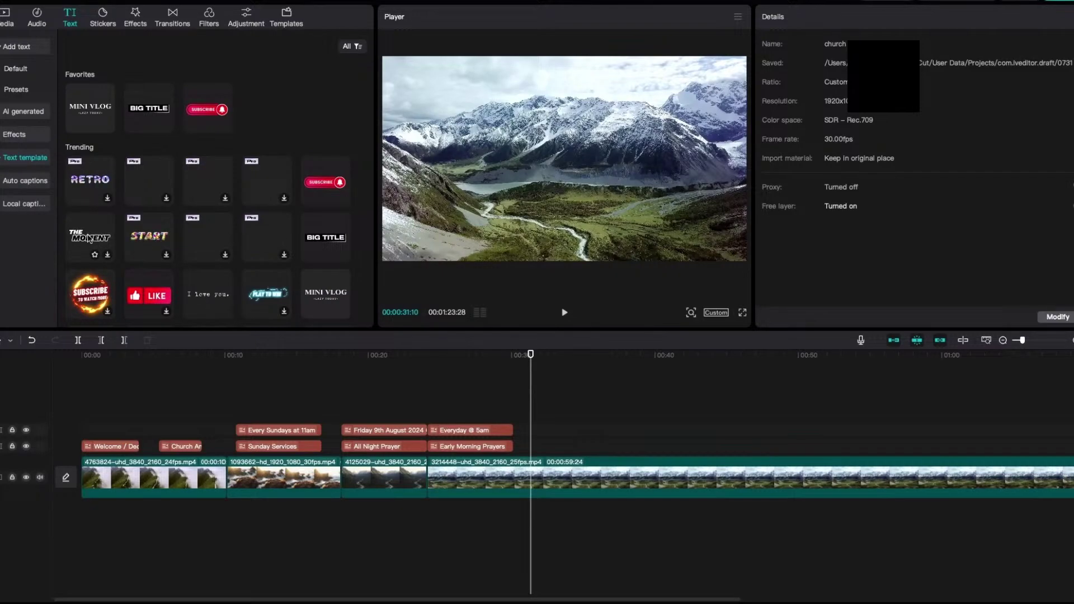
Place THE MOMENT template at the playhead and change its lines to 'May God' and 'Bless You'
left_click_drag(85, 240, 528, 412)
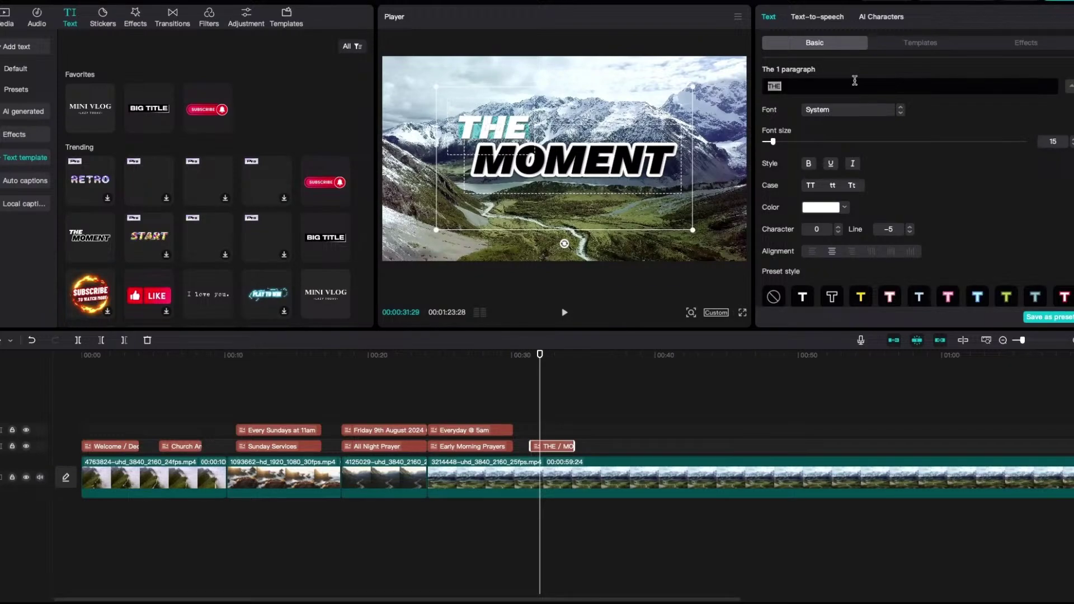
type("May G")
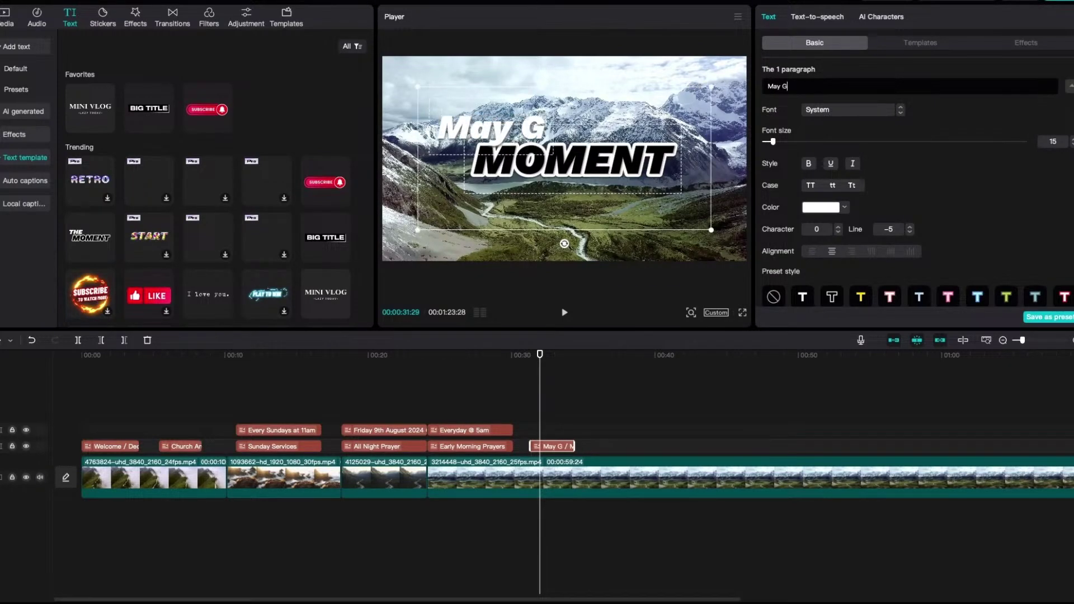
type("od")
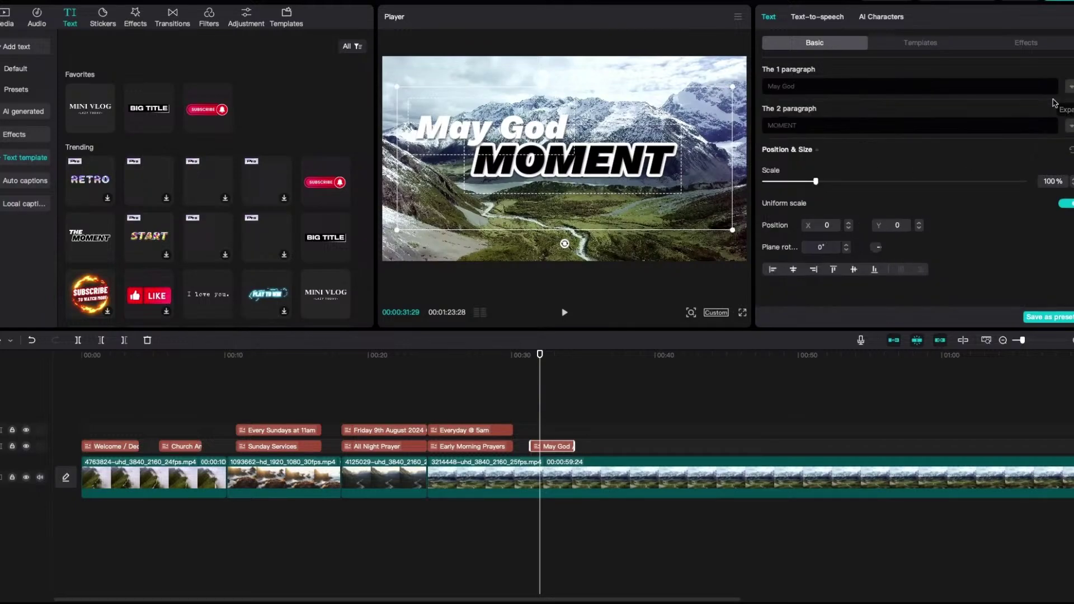
left_click(1007, 122)
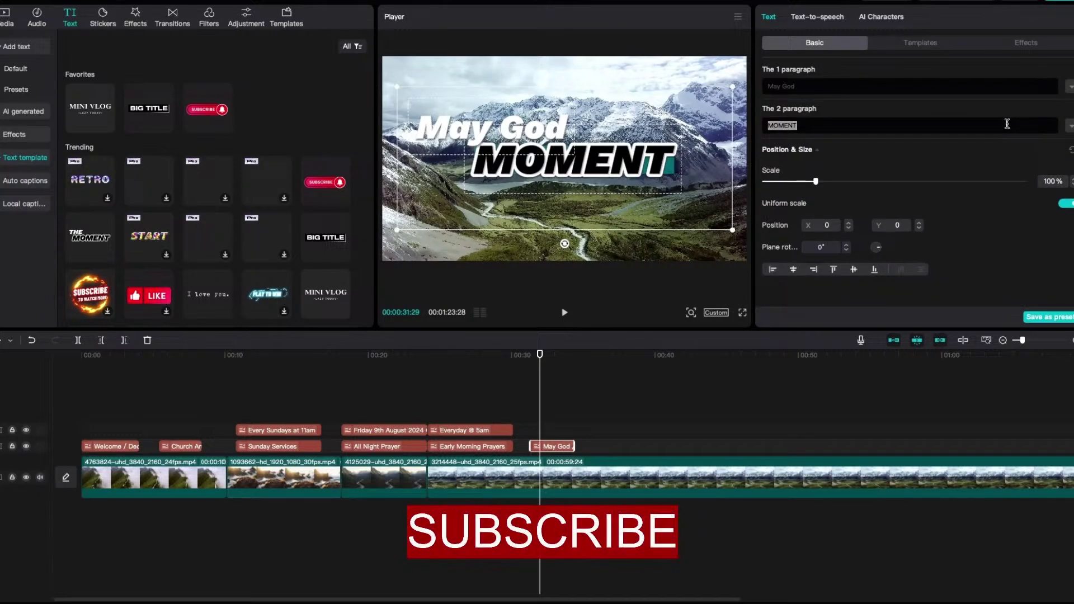
type("Bless You")
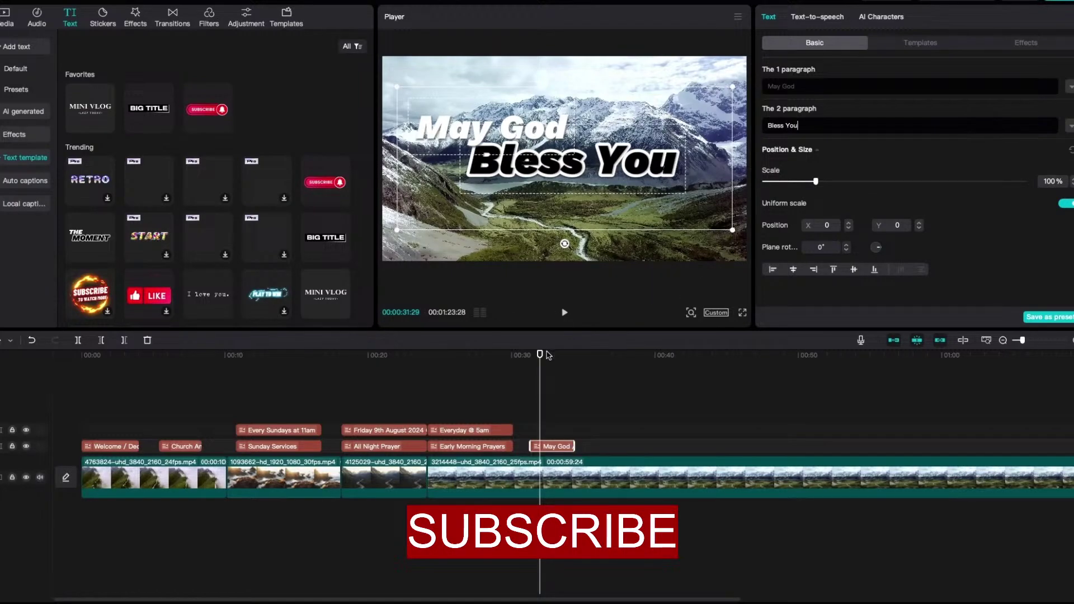
Preview the May God Bless You title and extend its clip to last longer
left_click(524, 359)
key("space")
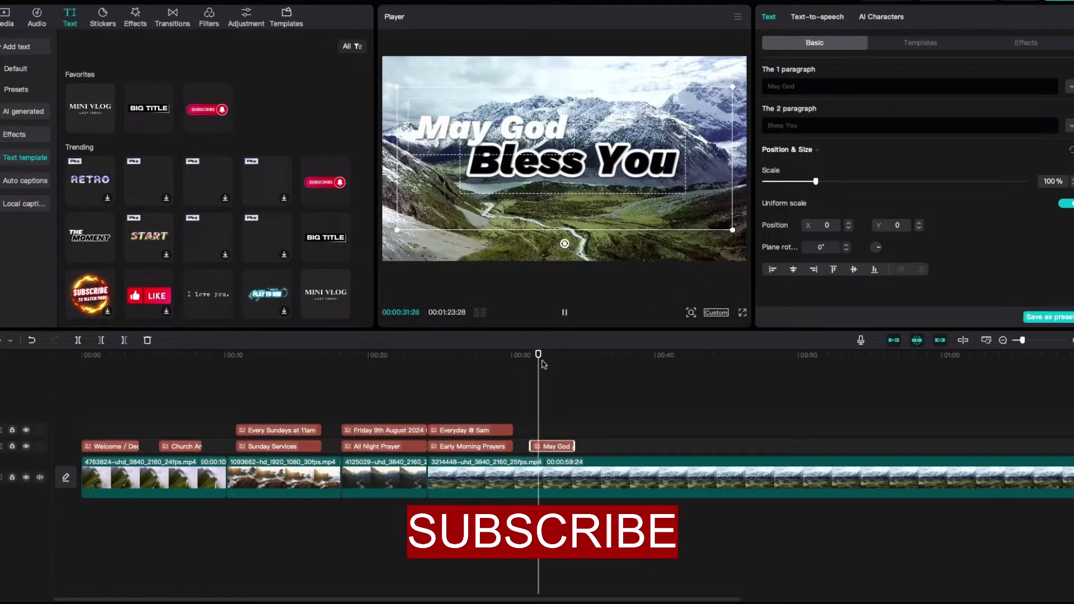
left_click_drag(575, 446, 607, 448)
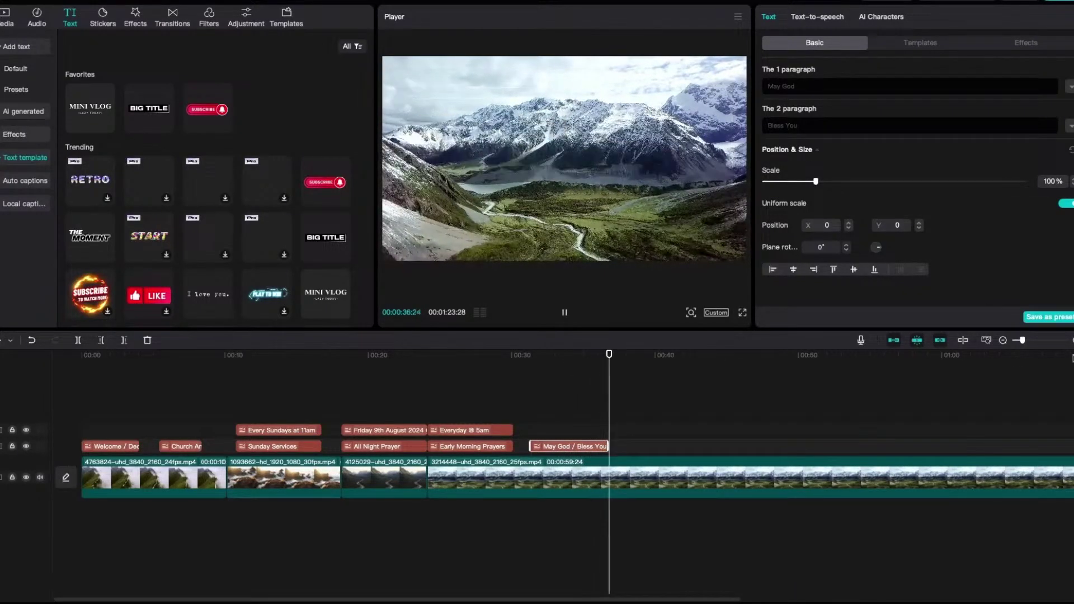
Split the snowy mountain clip where the closing title ends and delete the remainder, ending the video near 36 seconds
key("space")
key("ctrl+equal")
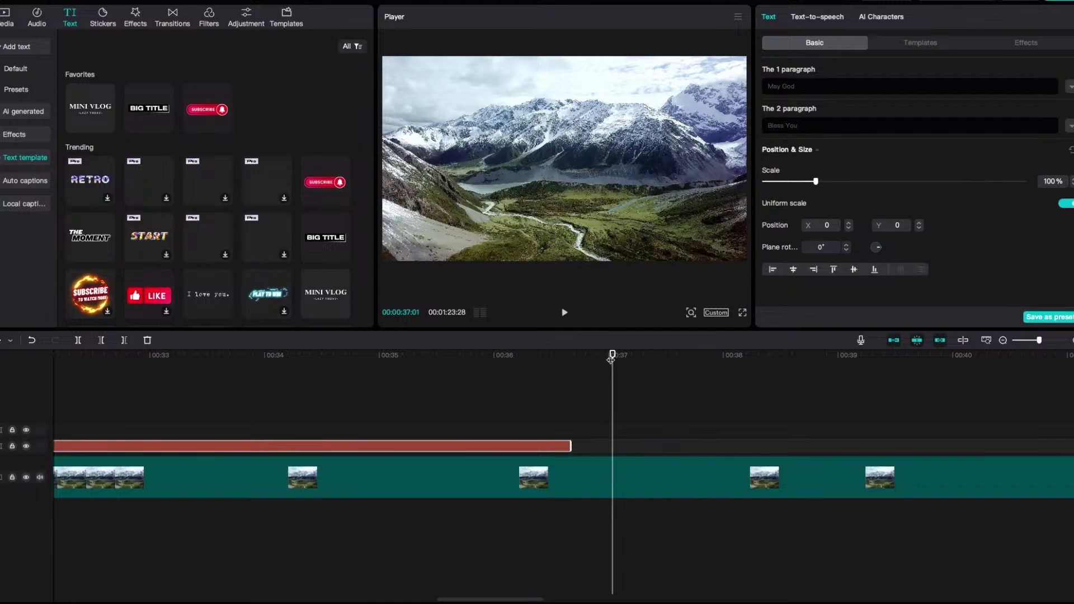
left_click_drag(612, 356, 572, 364)
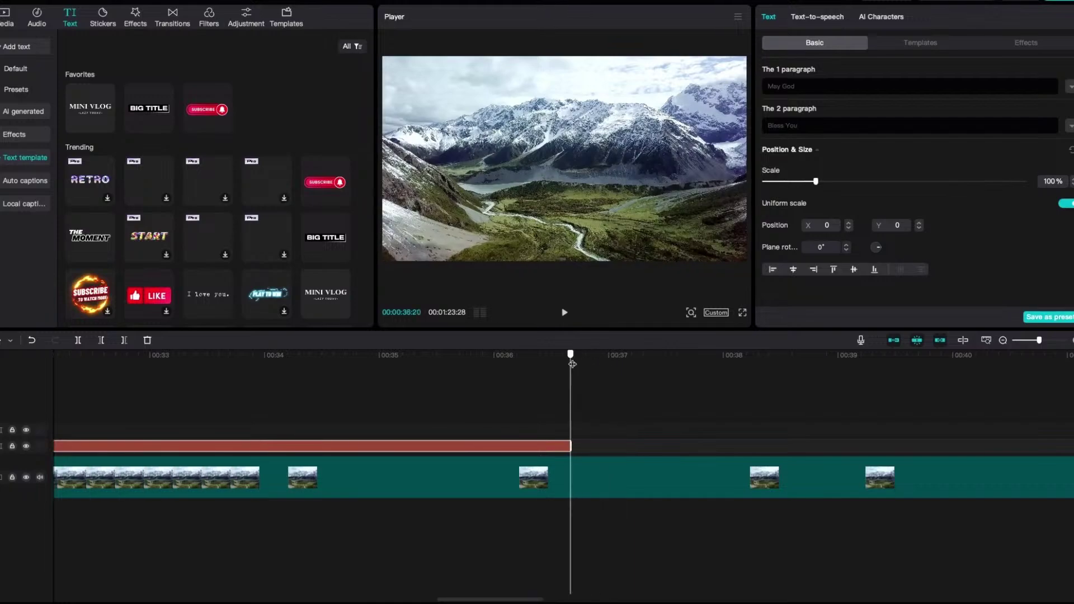
left_click(410, 465)
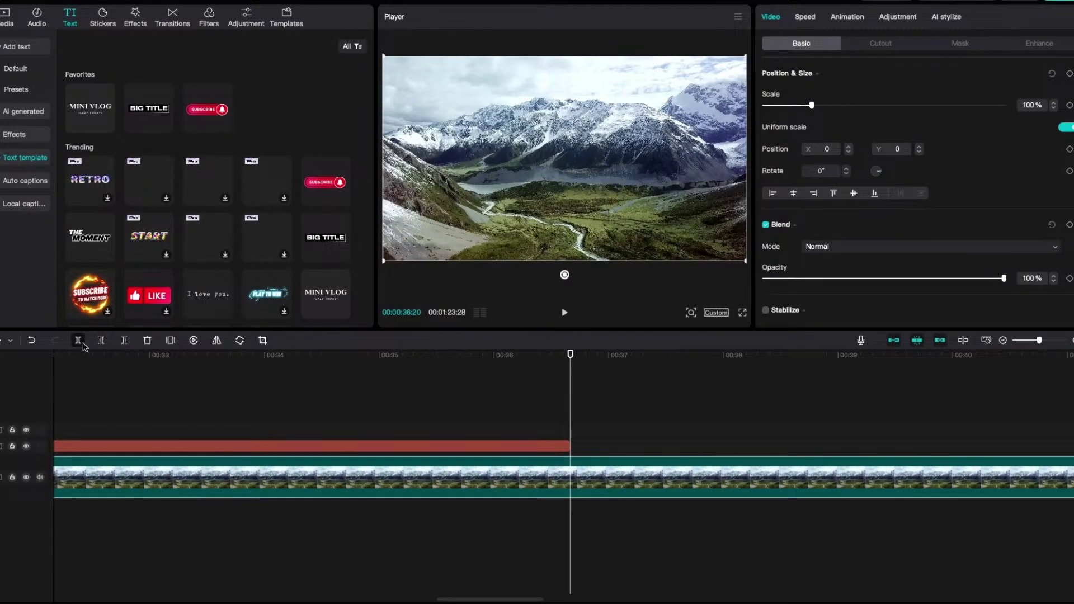
left_click(78, 340)
key("Delete")
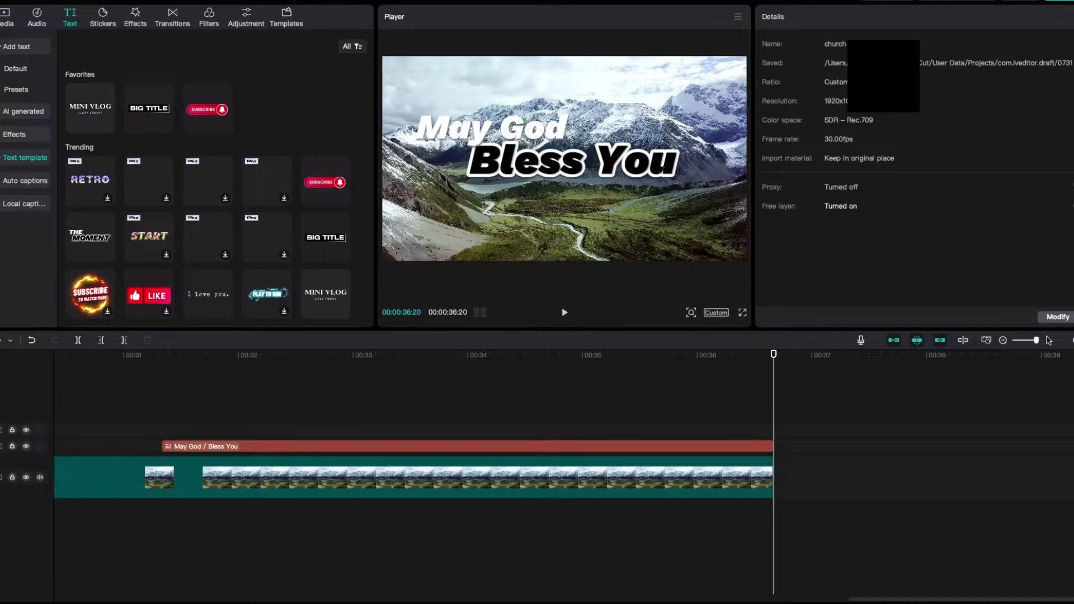
left_click(1004, 342)
left_click(1003, 342)
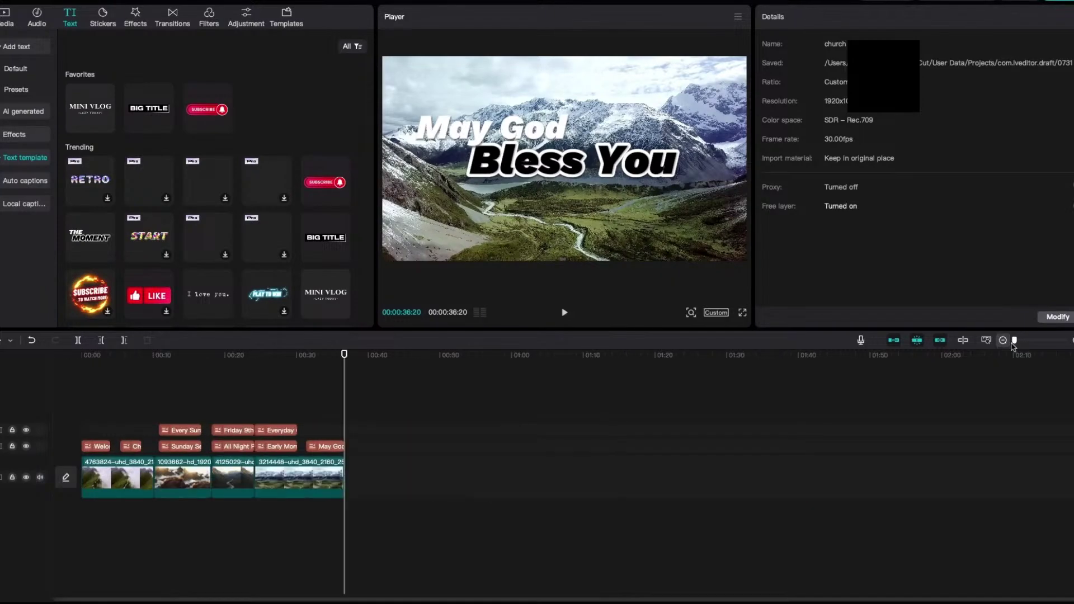
key("super+equal")
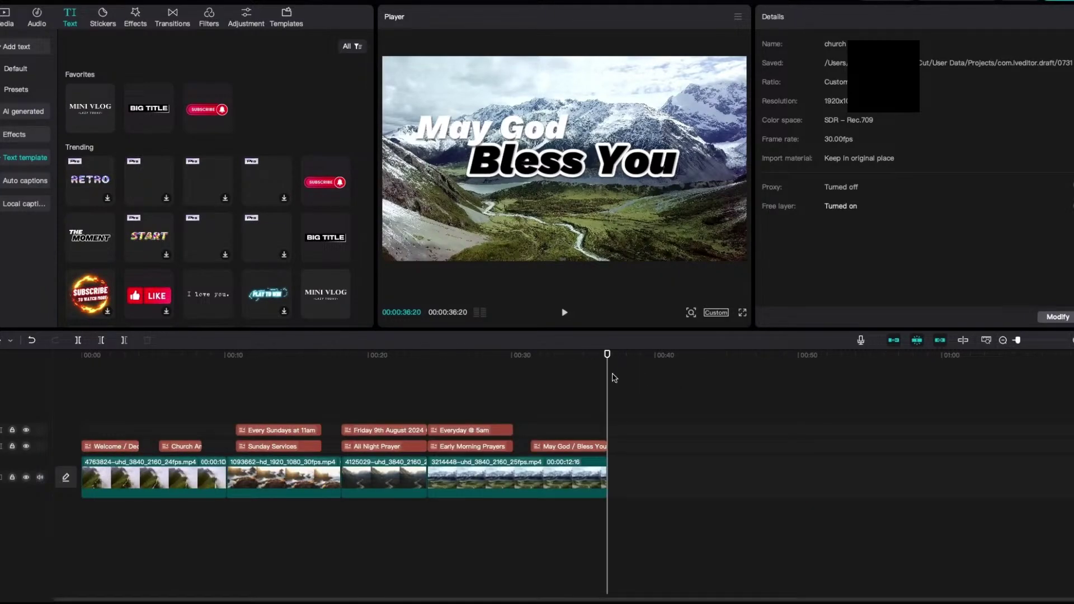
key("Home")
key("Home")
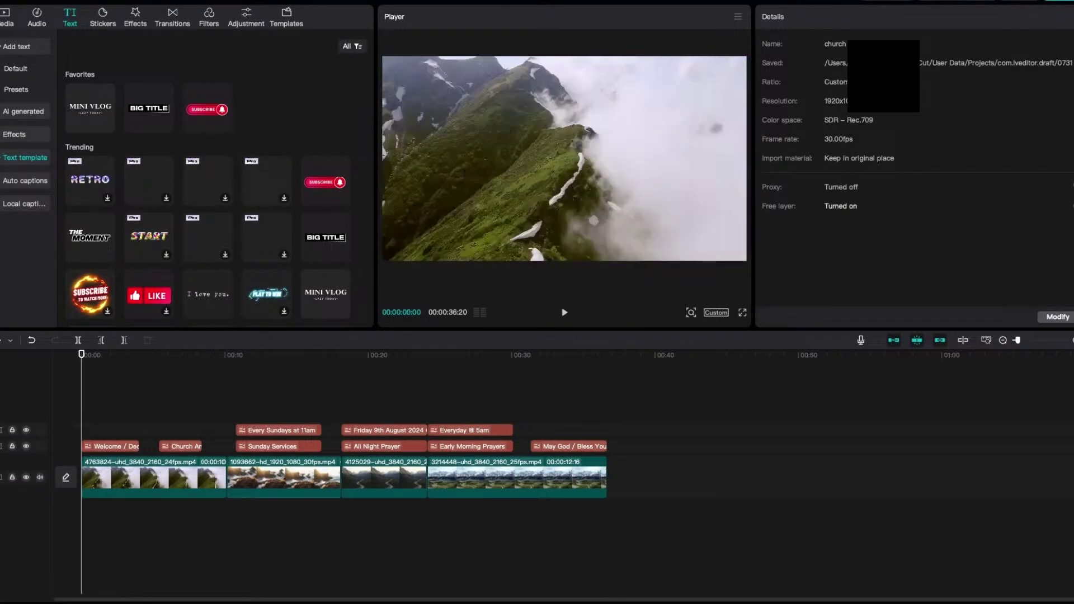